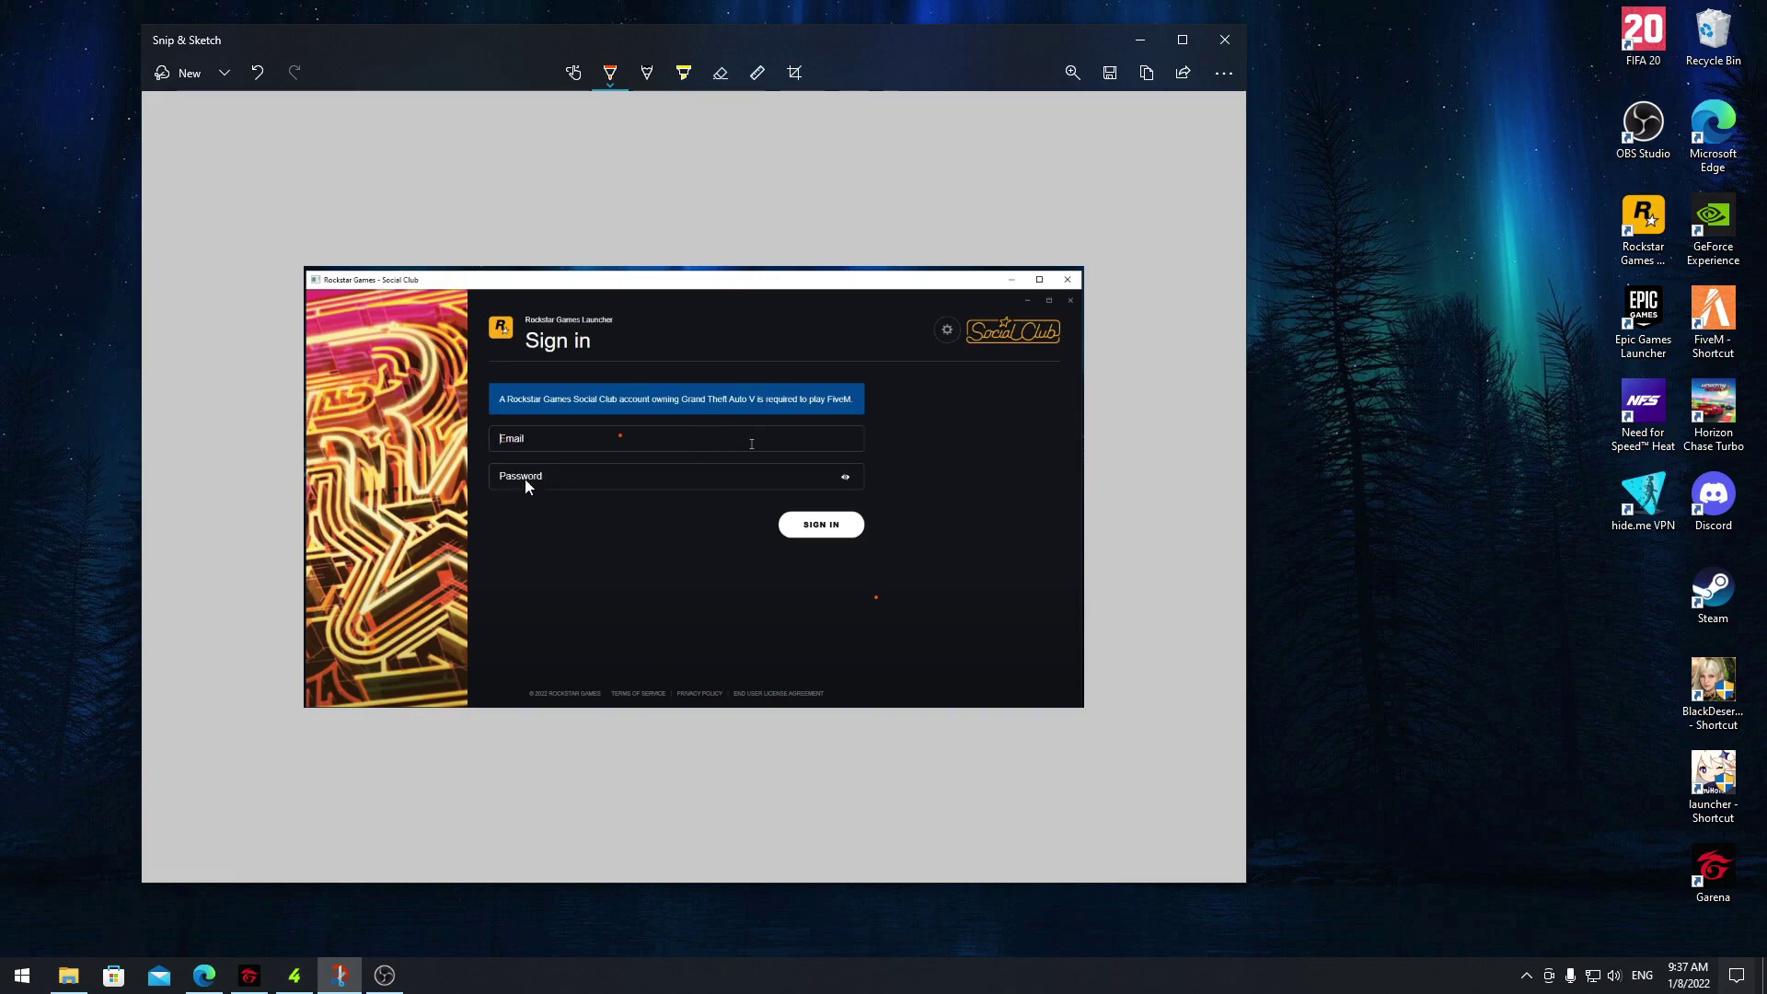
Minimize the Snip & Sketch window holding the Rockstar sign-in capture
left_click(1138, 43)
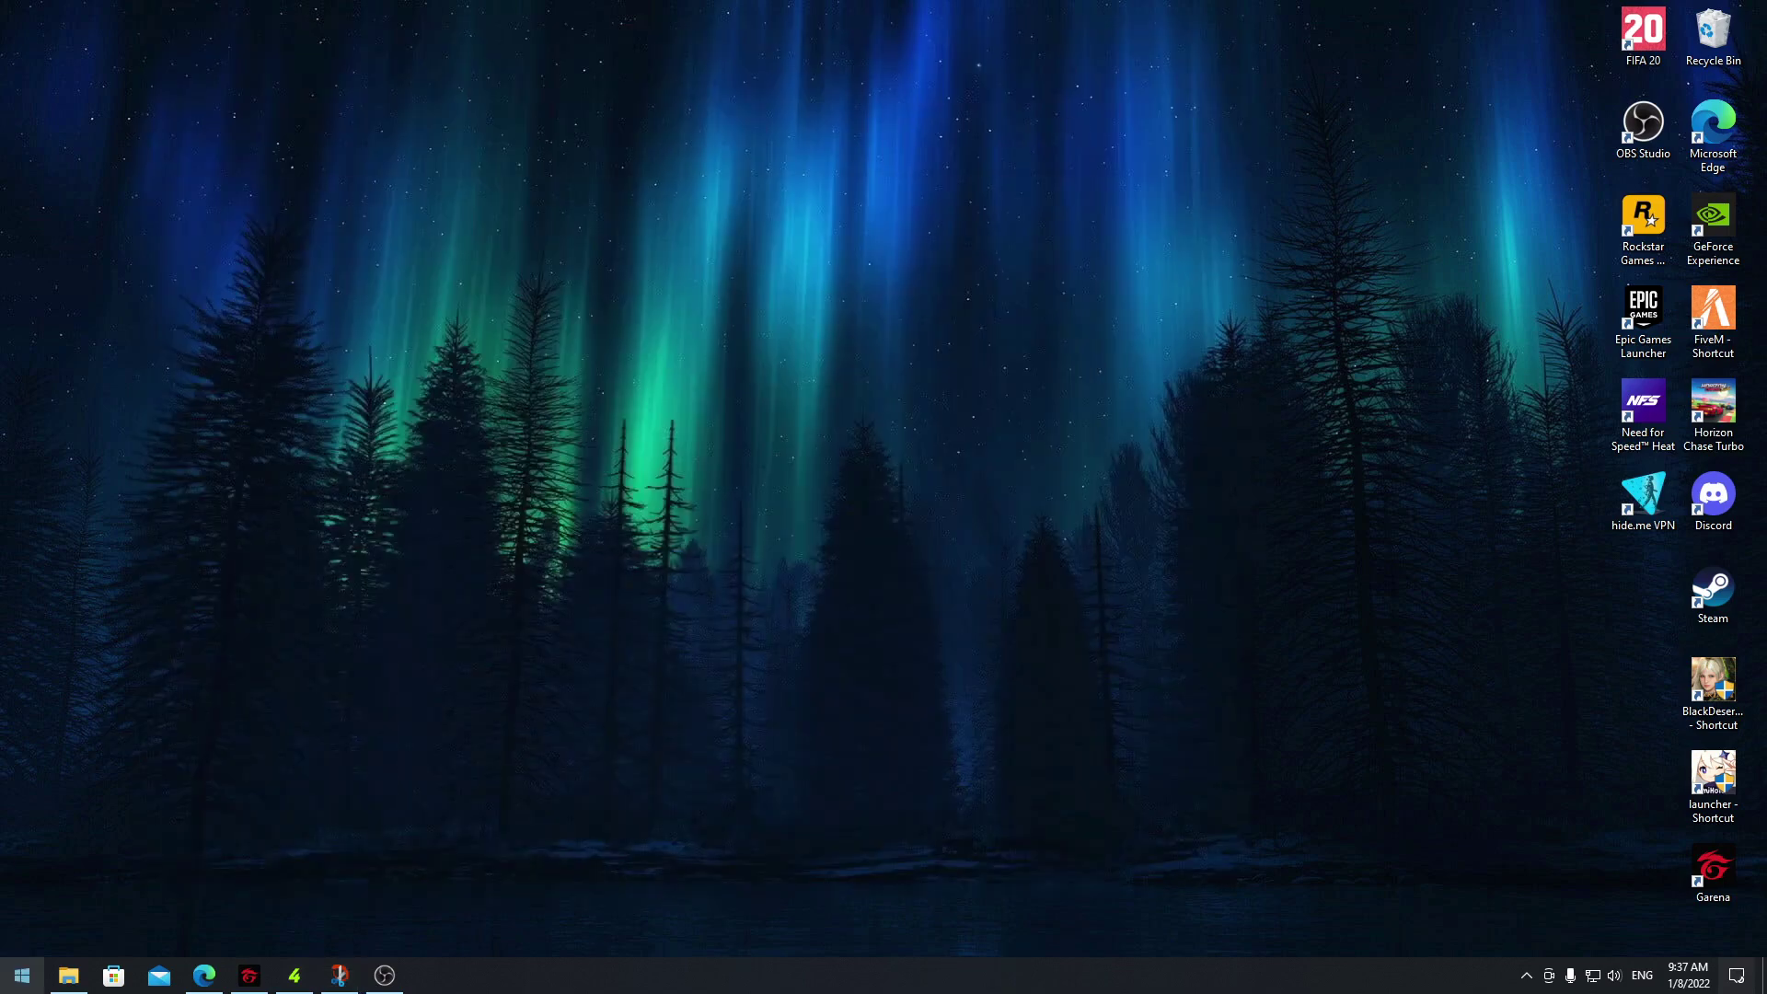
Search %localappdata% from Start and open the AppData\Local folder in File Explorer
left_click(22, 979)
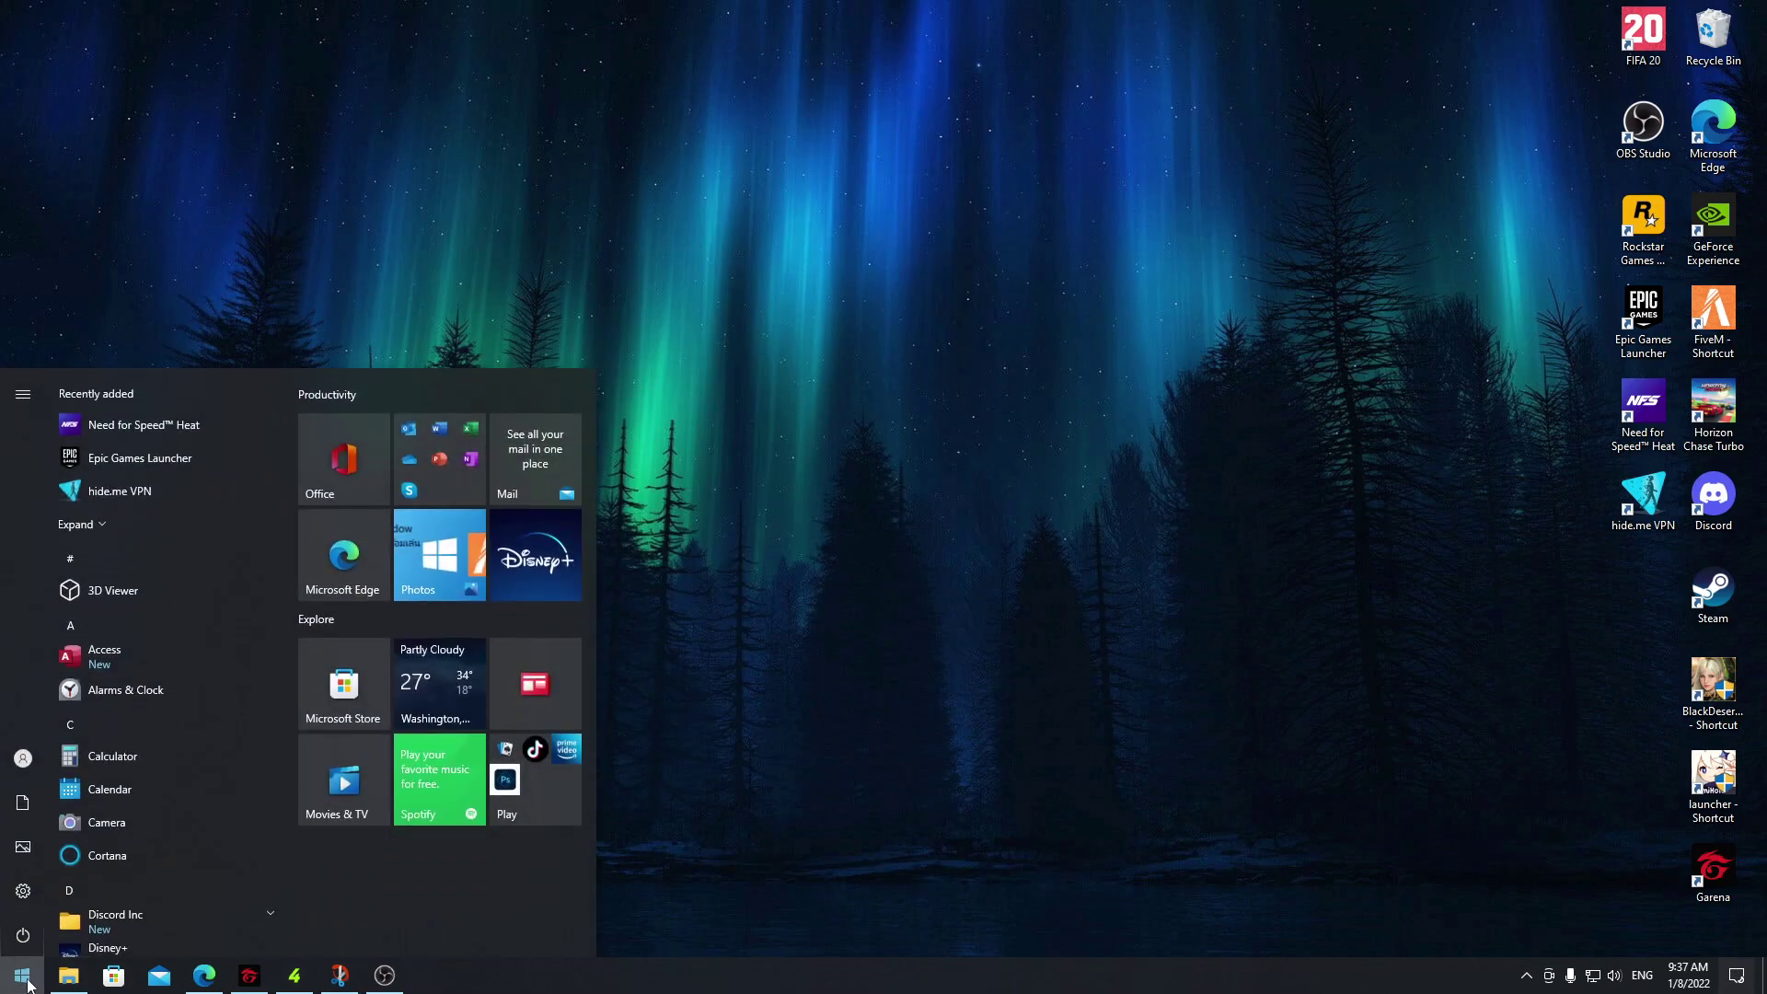
type("%")
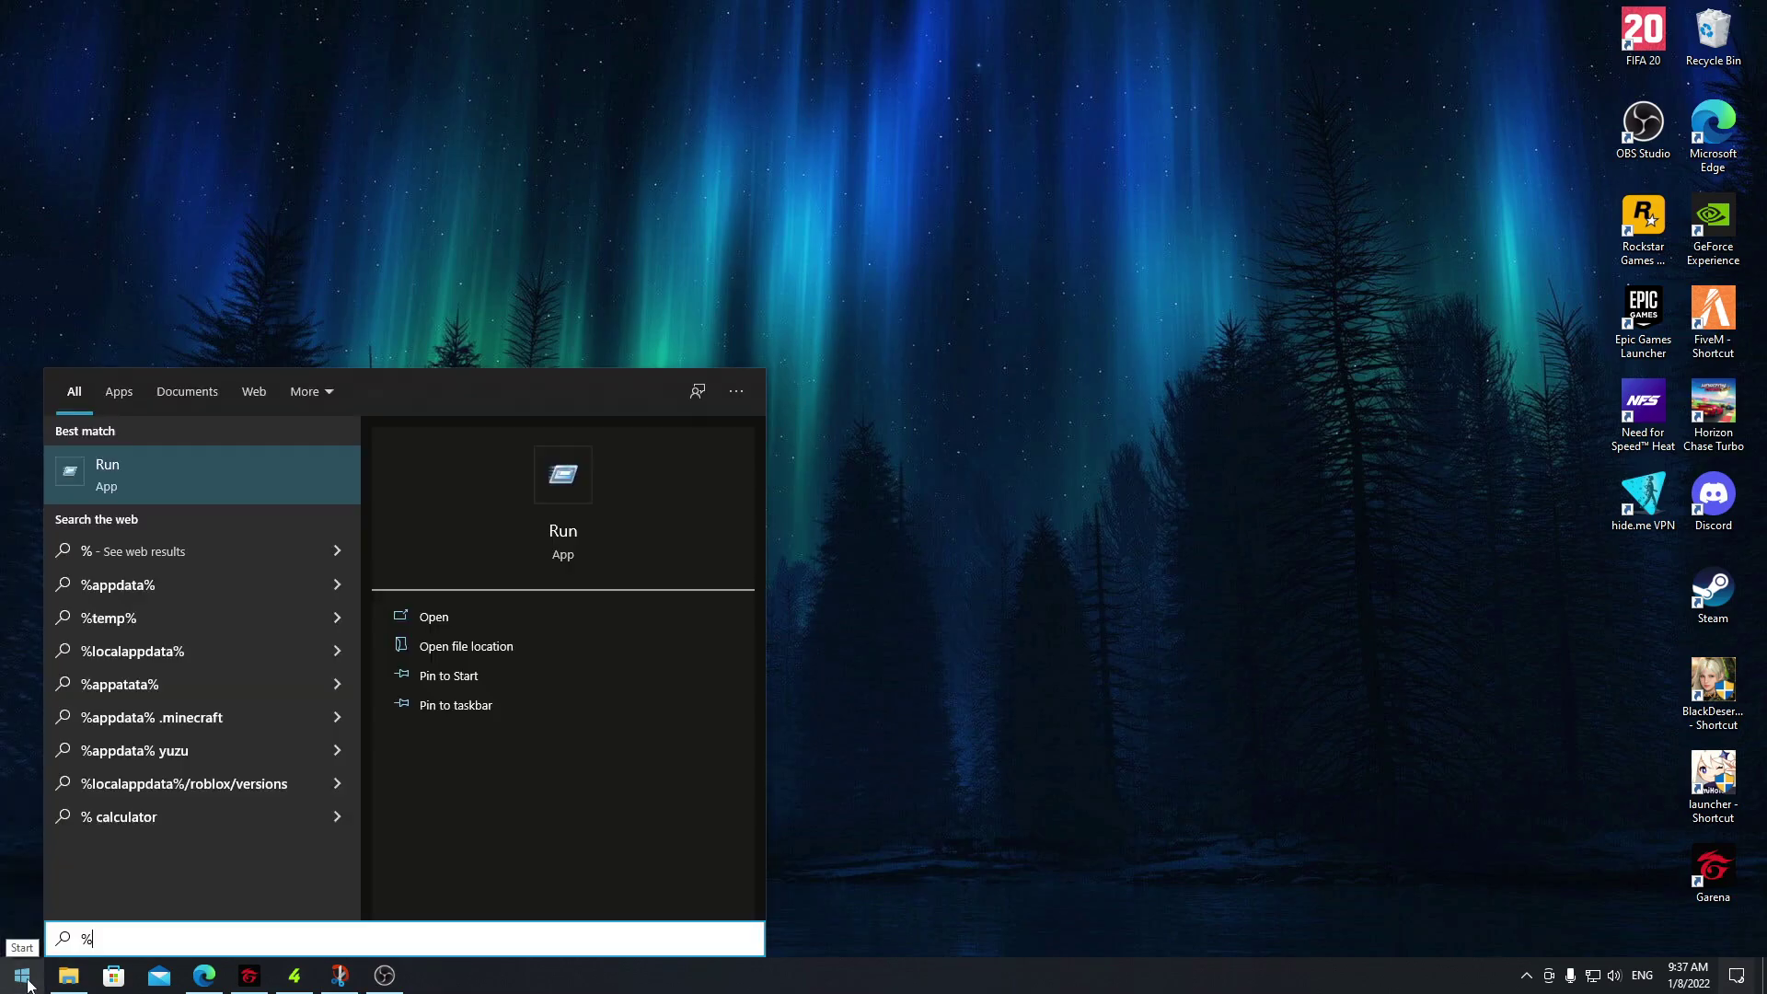
type("localappdata%")
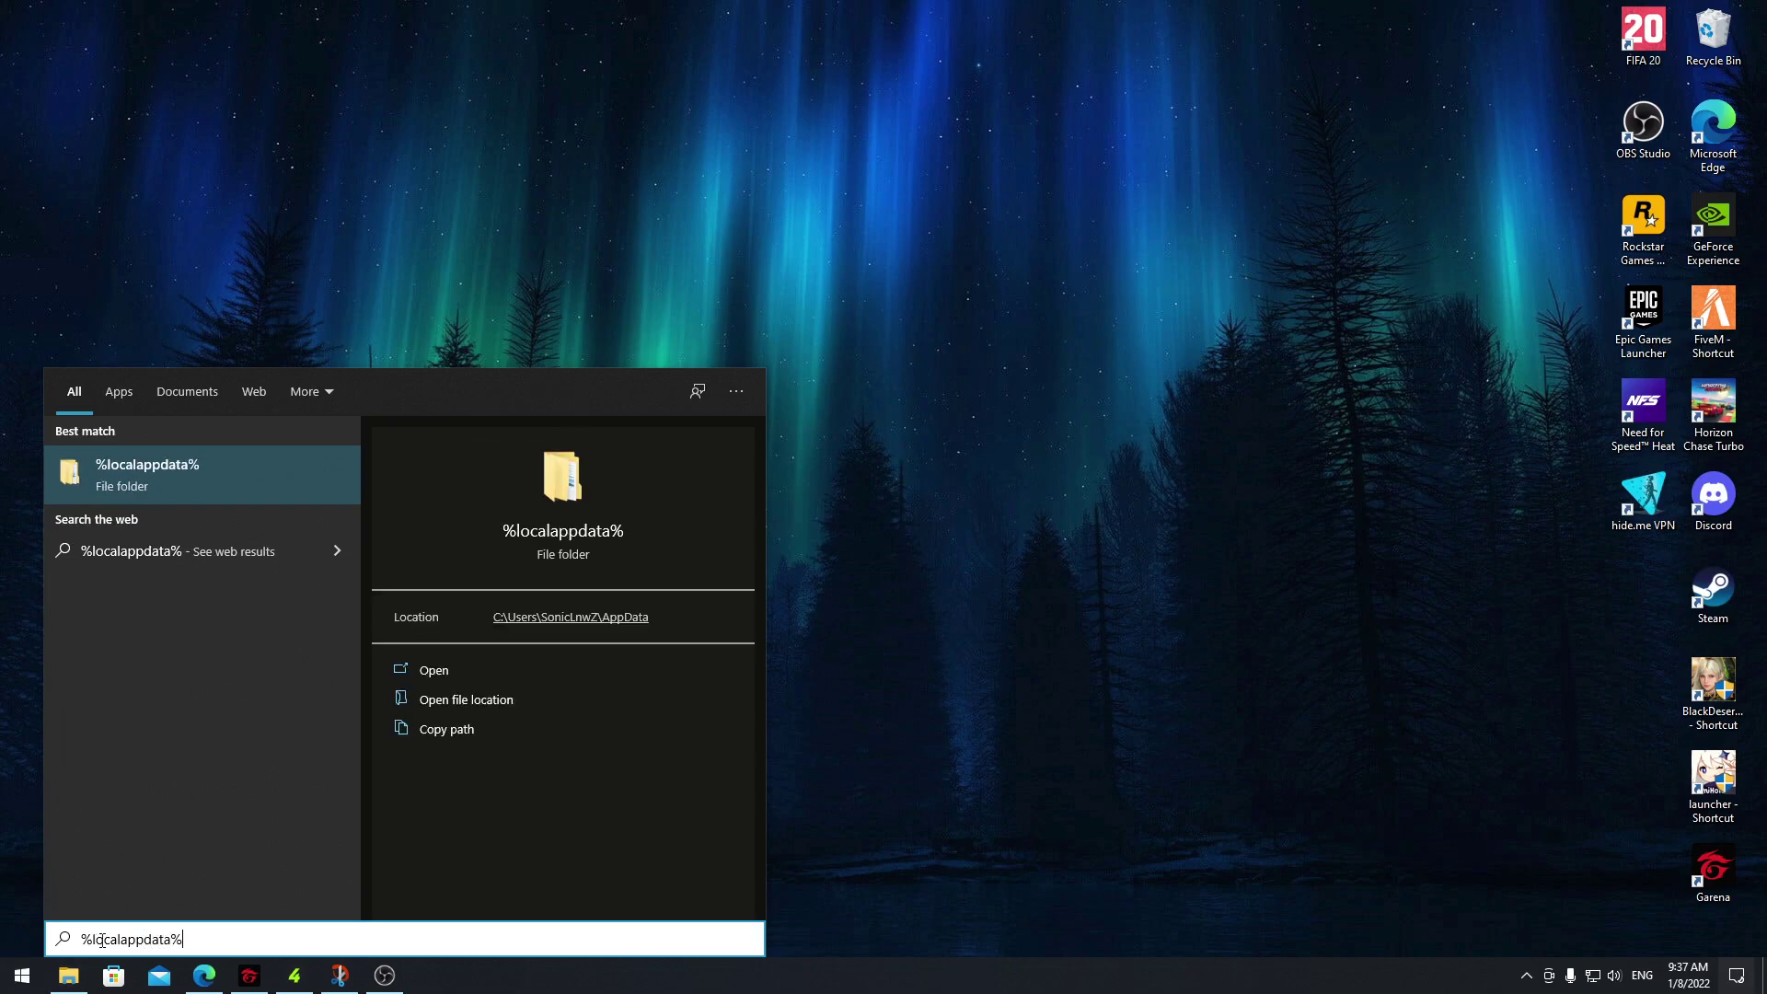
left_click(116, 479)
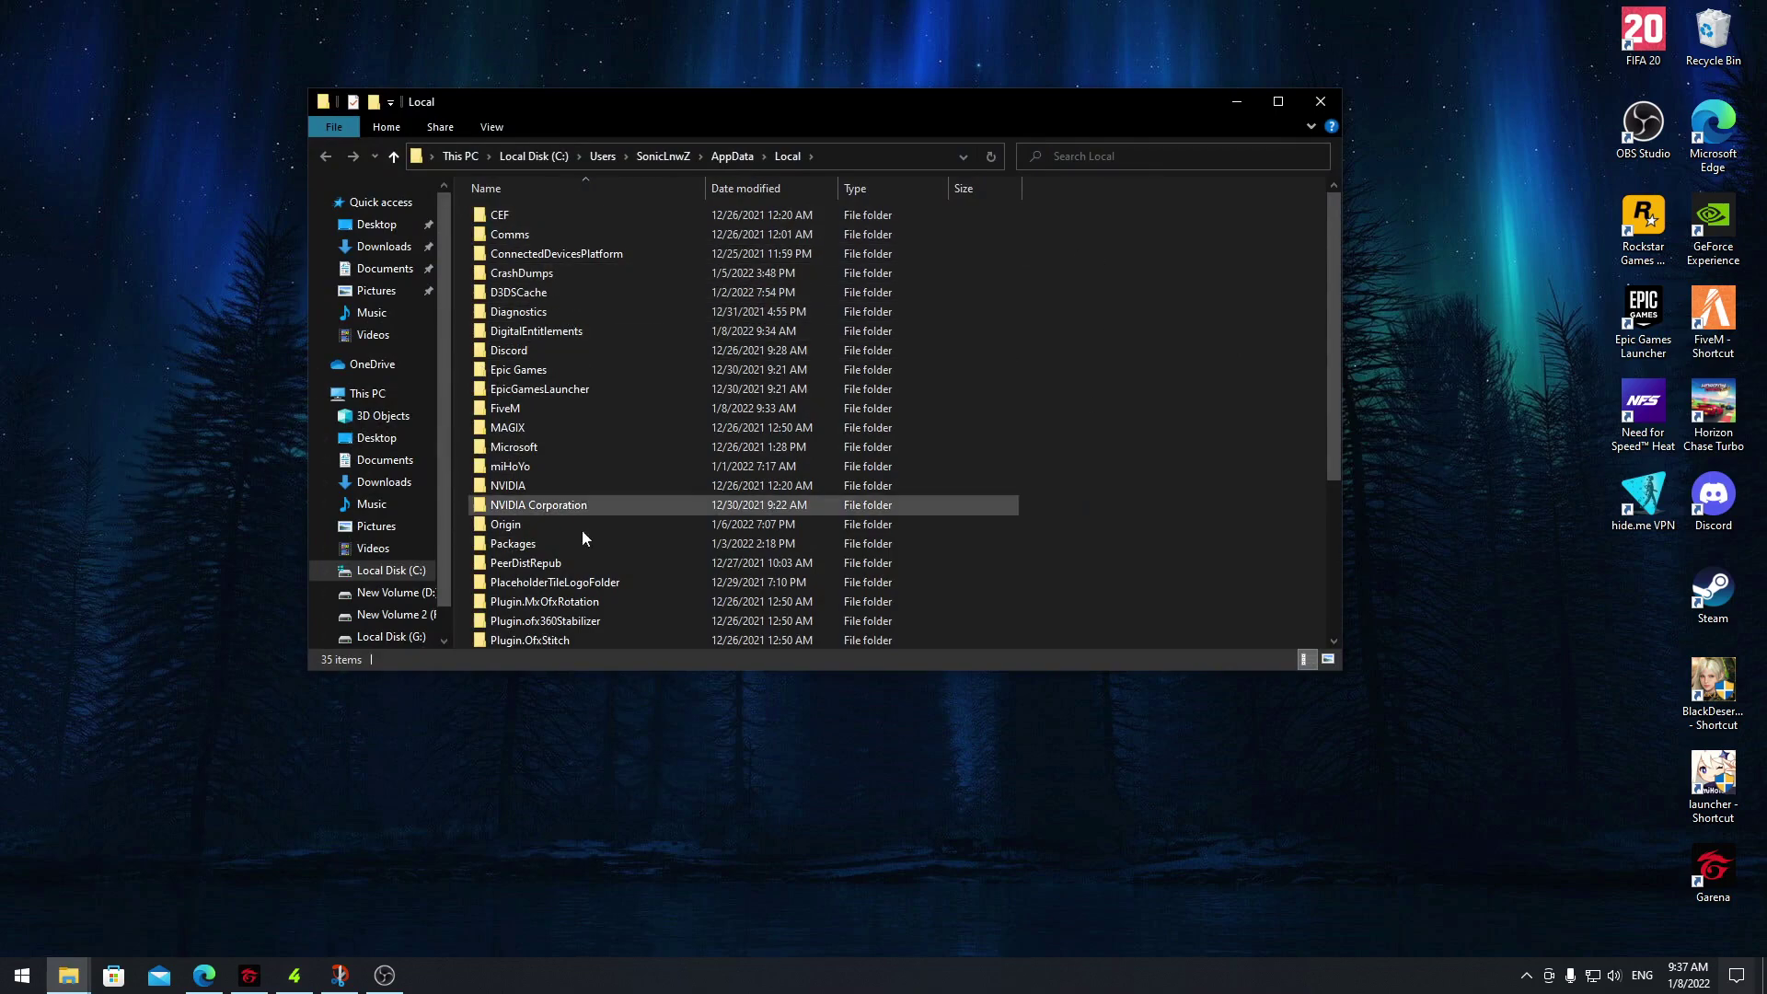
Bring File Explorer back and go to %localappdata% through the address bar
left_click(3, 985)
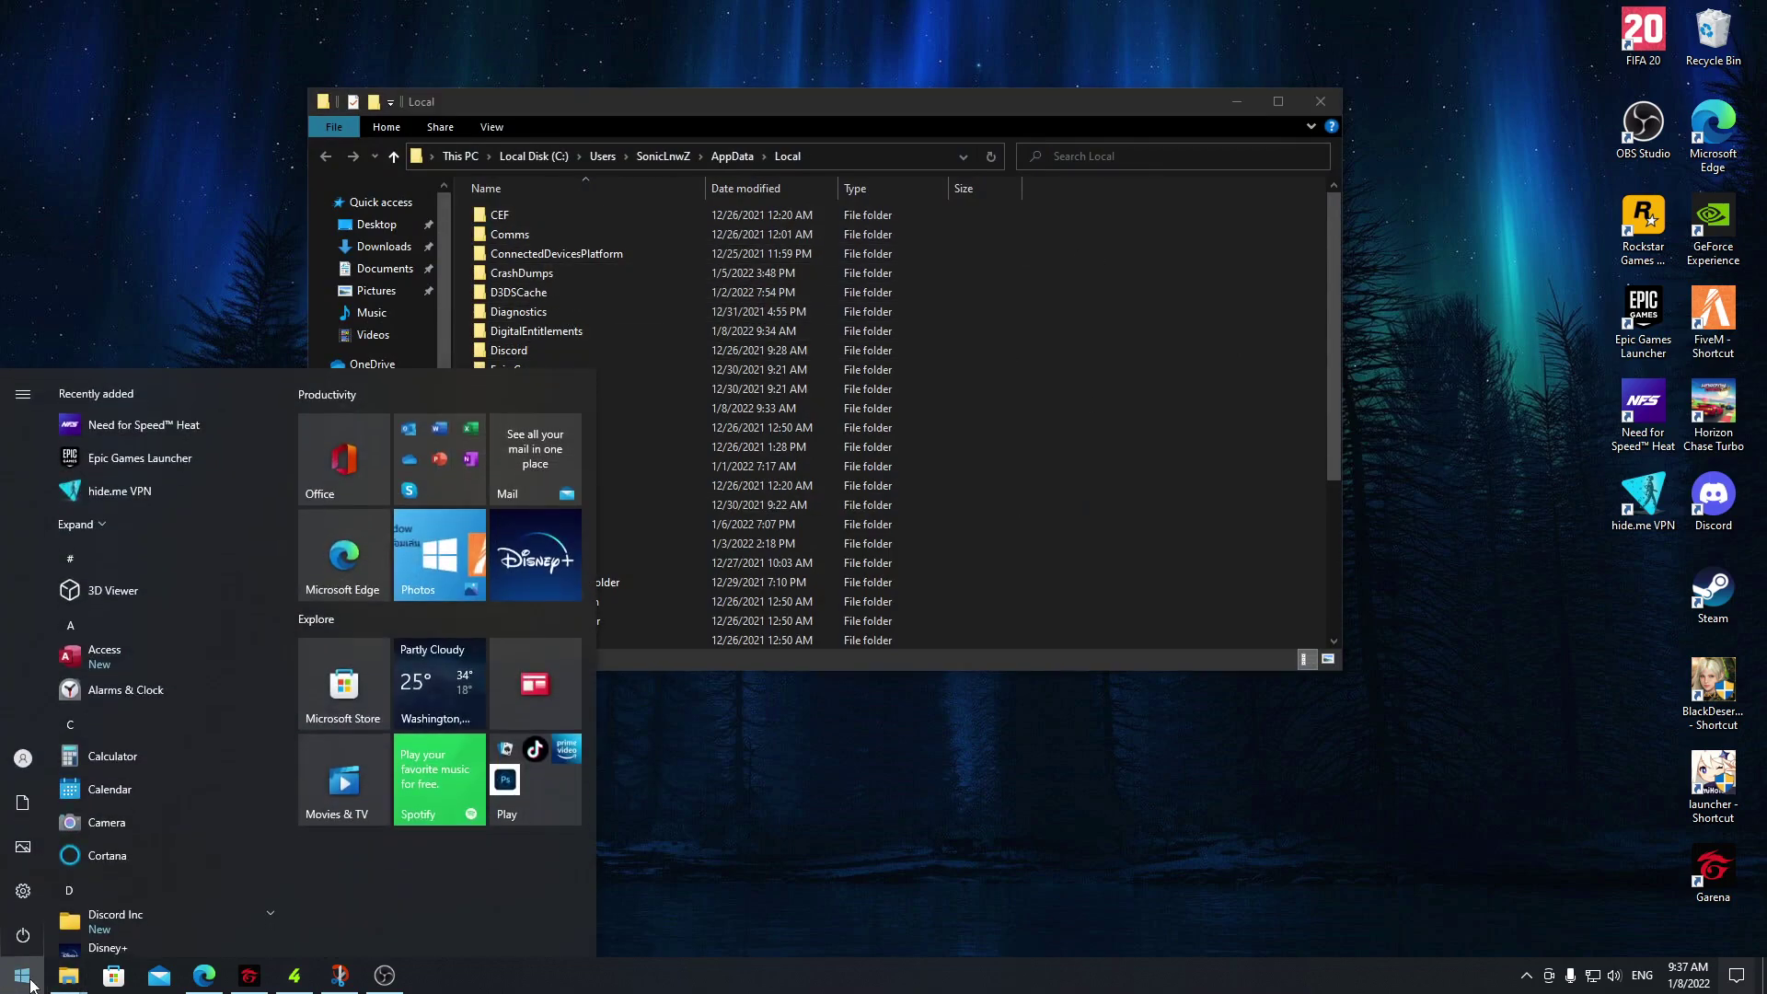
left_click(1158, 426)
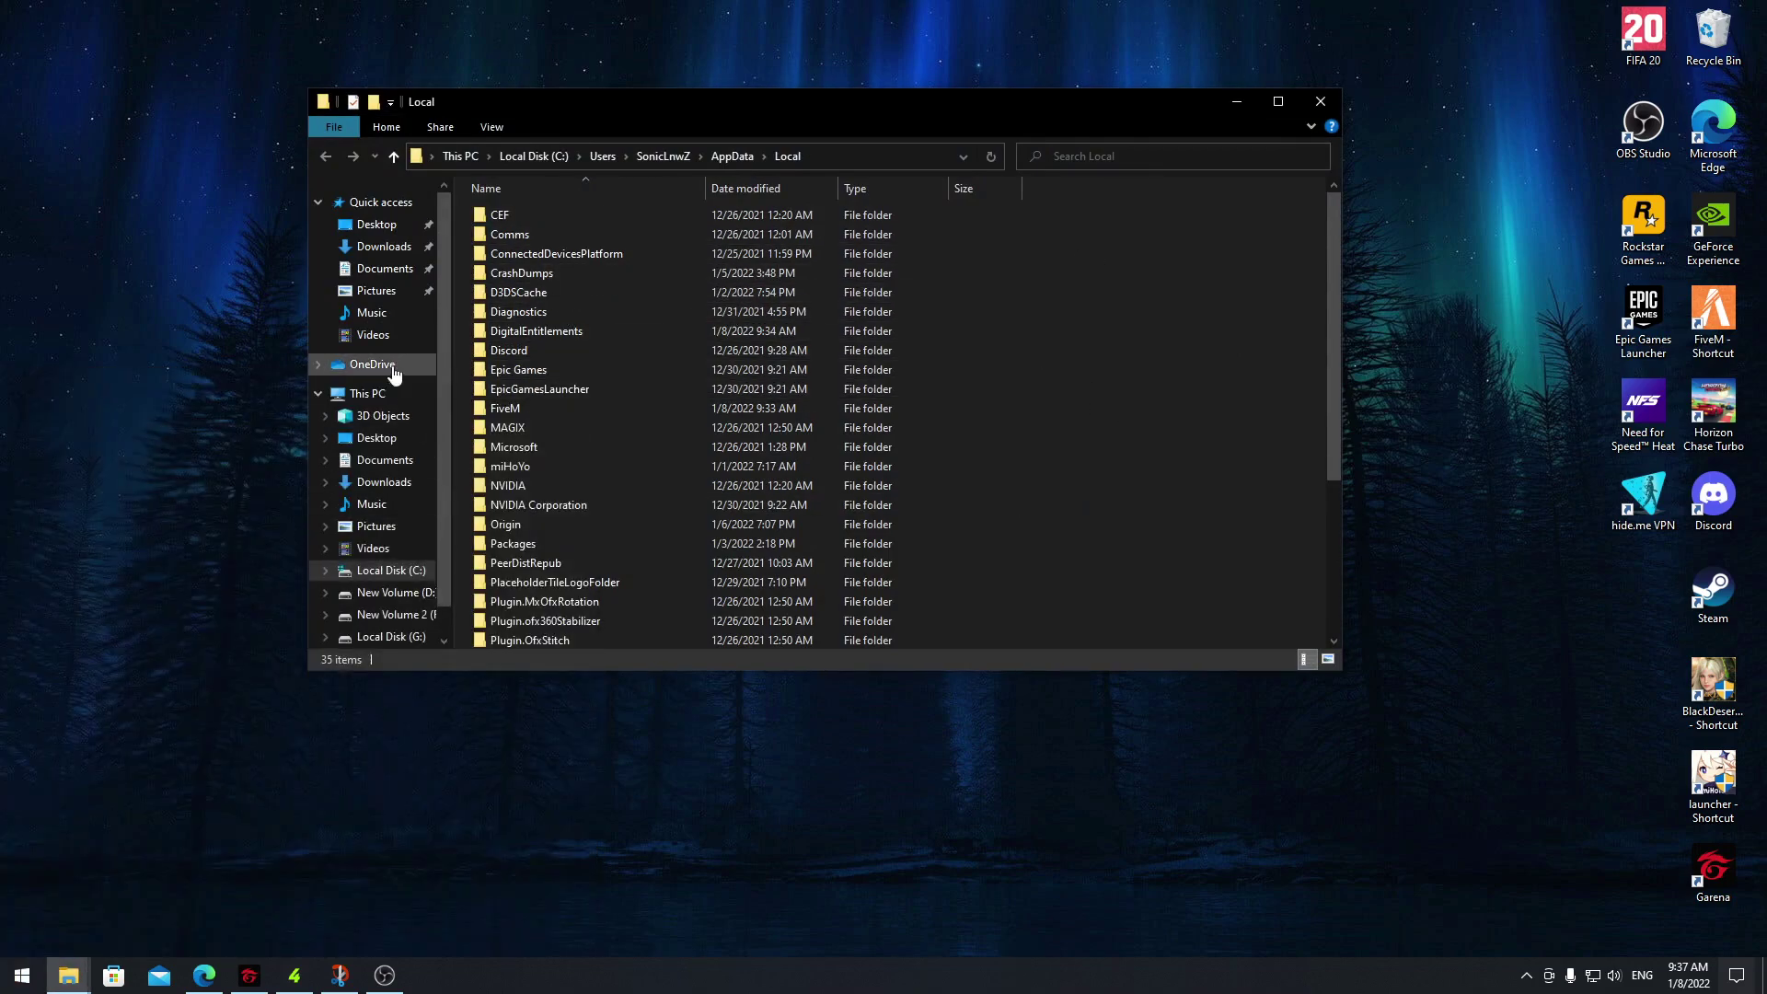
left_click(373, 394)
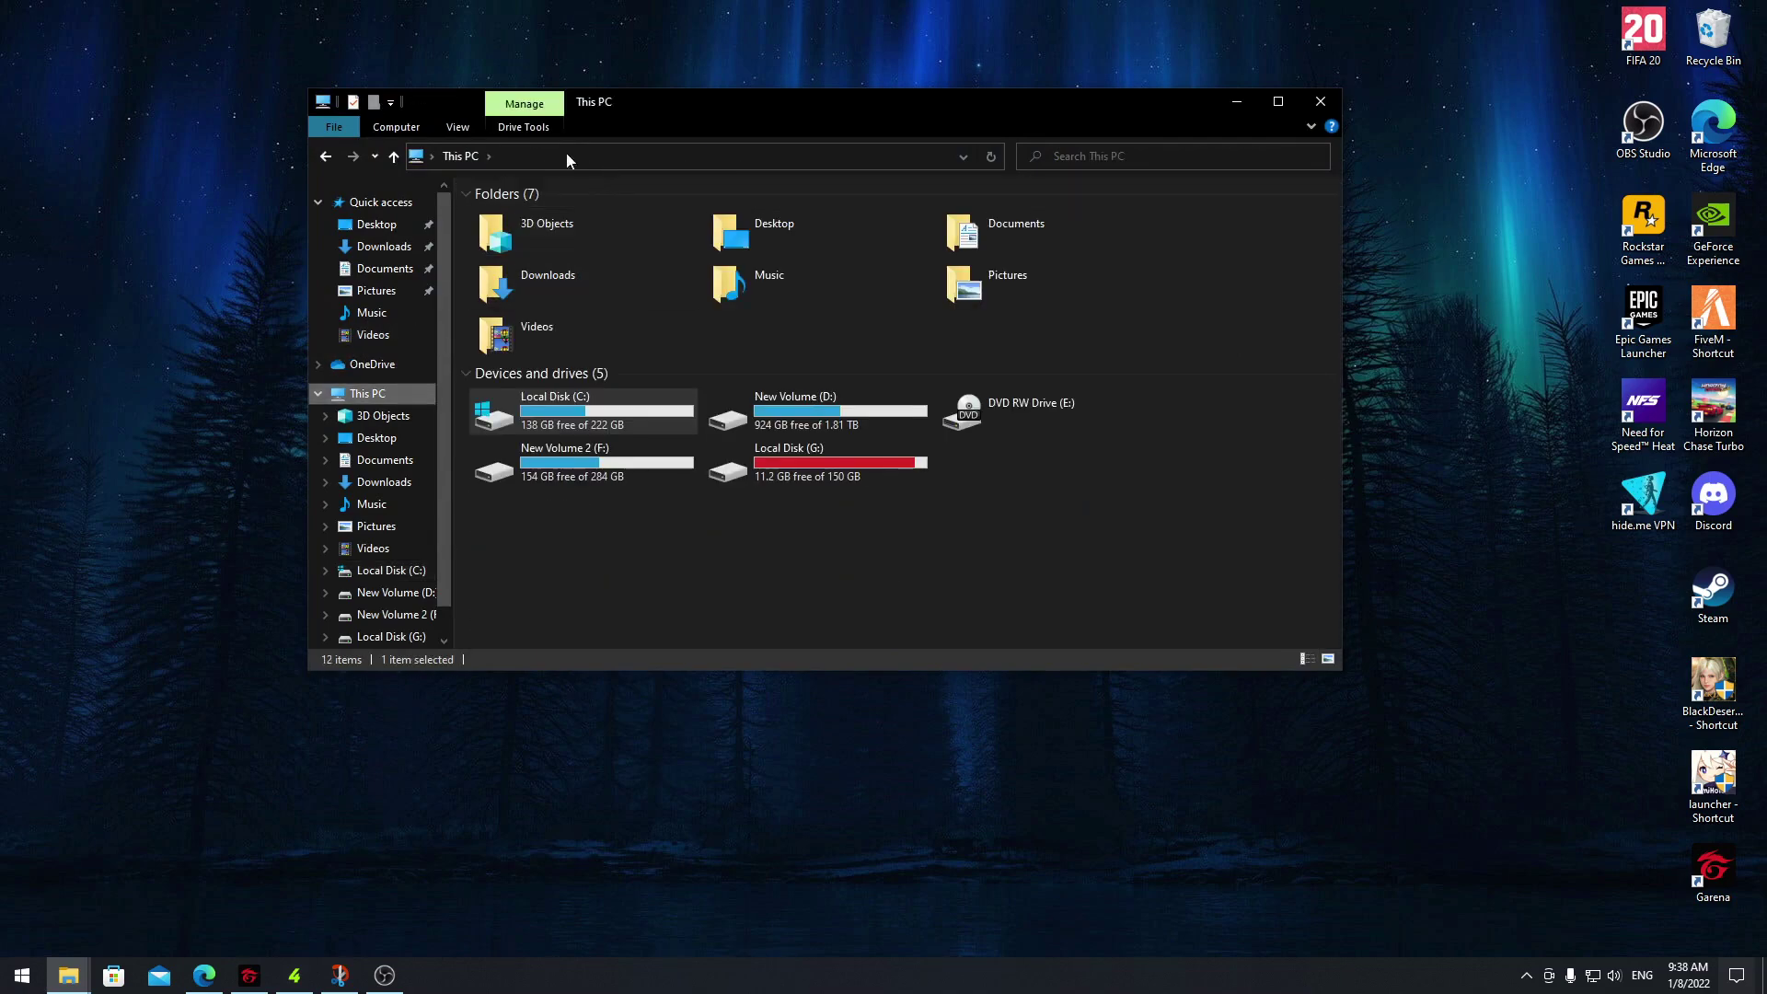
left_click(831, 155)
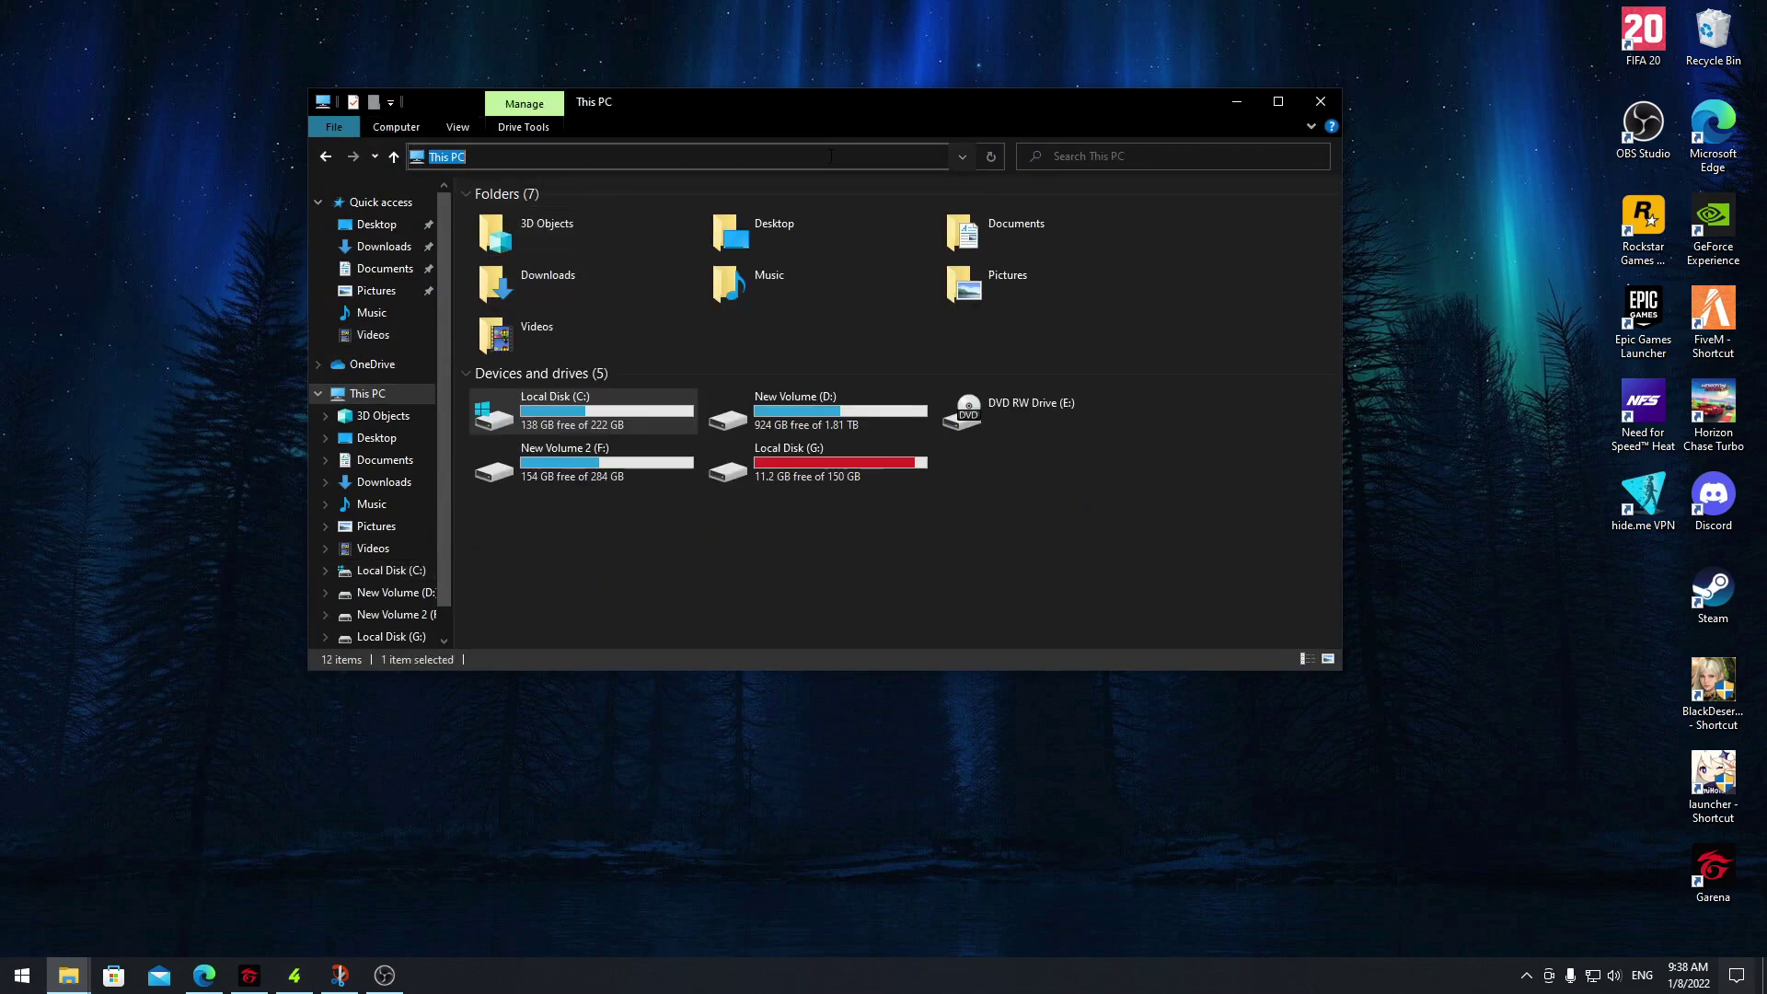
key("BackSpace")
key("Return")
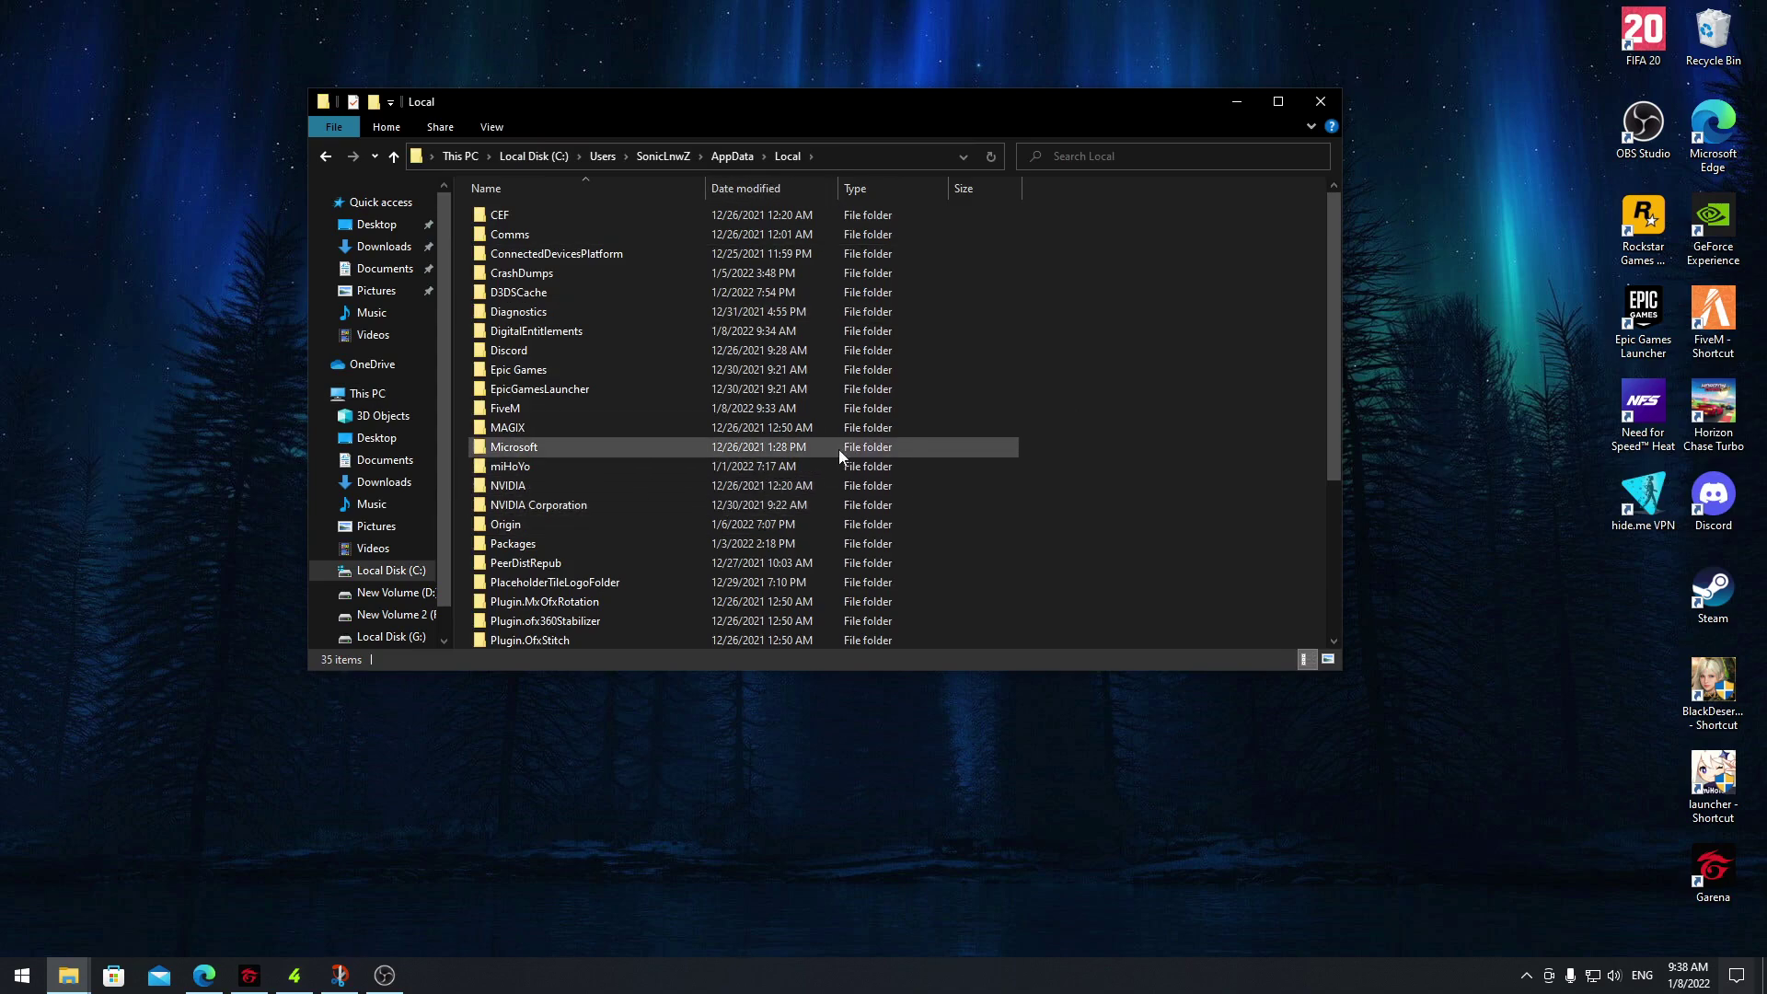
Open the FiveM folder and delete the FiveM Application Data folder
left_click(521, 404)
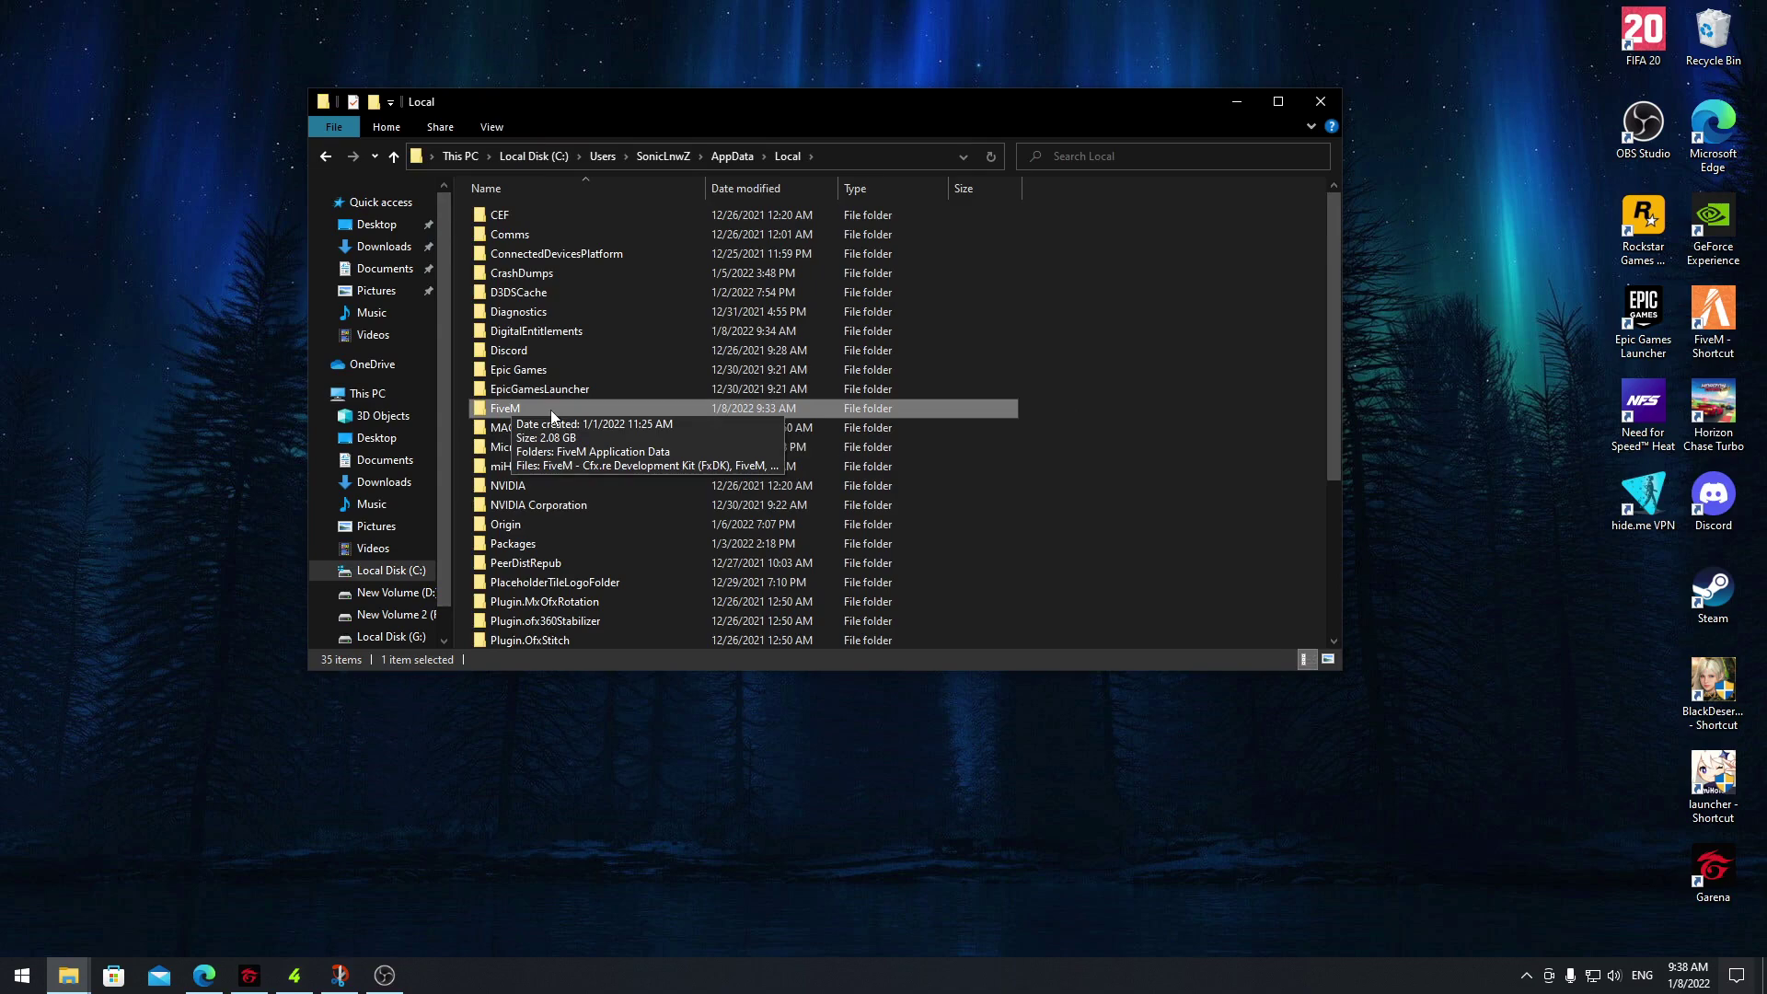
double_click(545, 412)
left_click(563, 219)
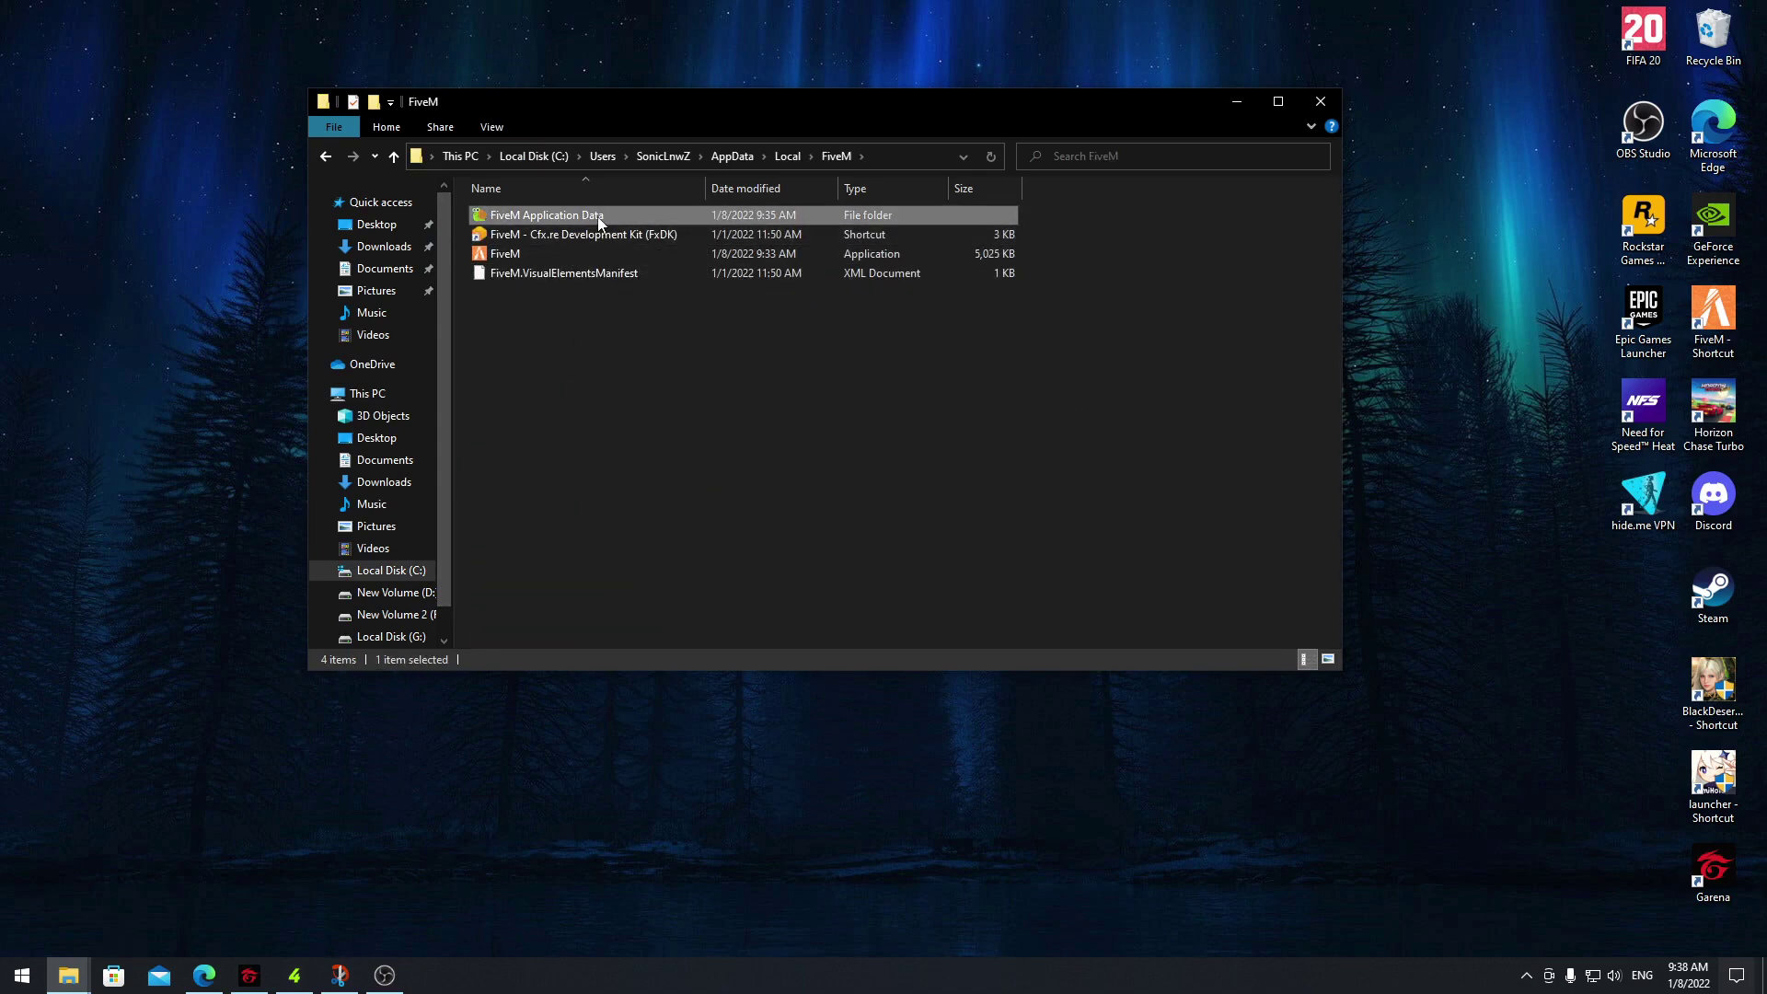
key("Delete")
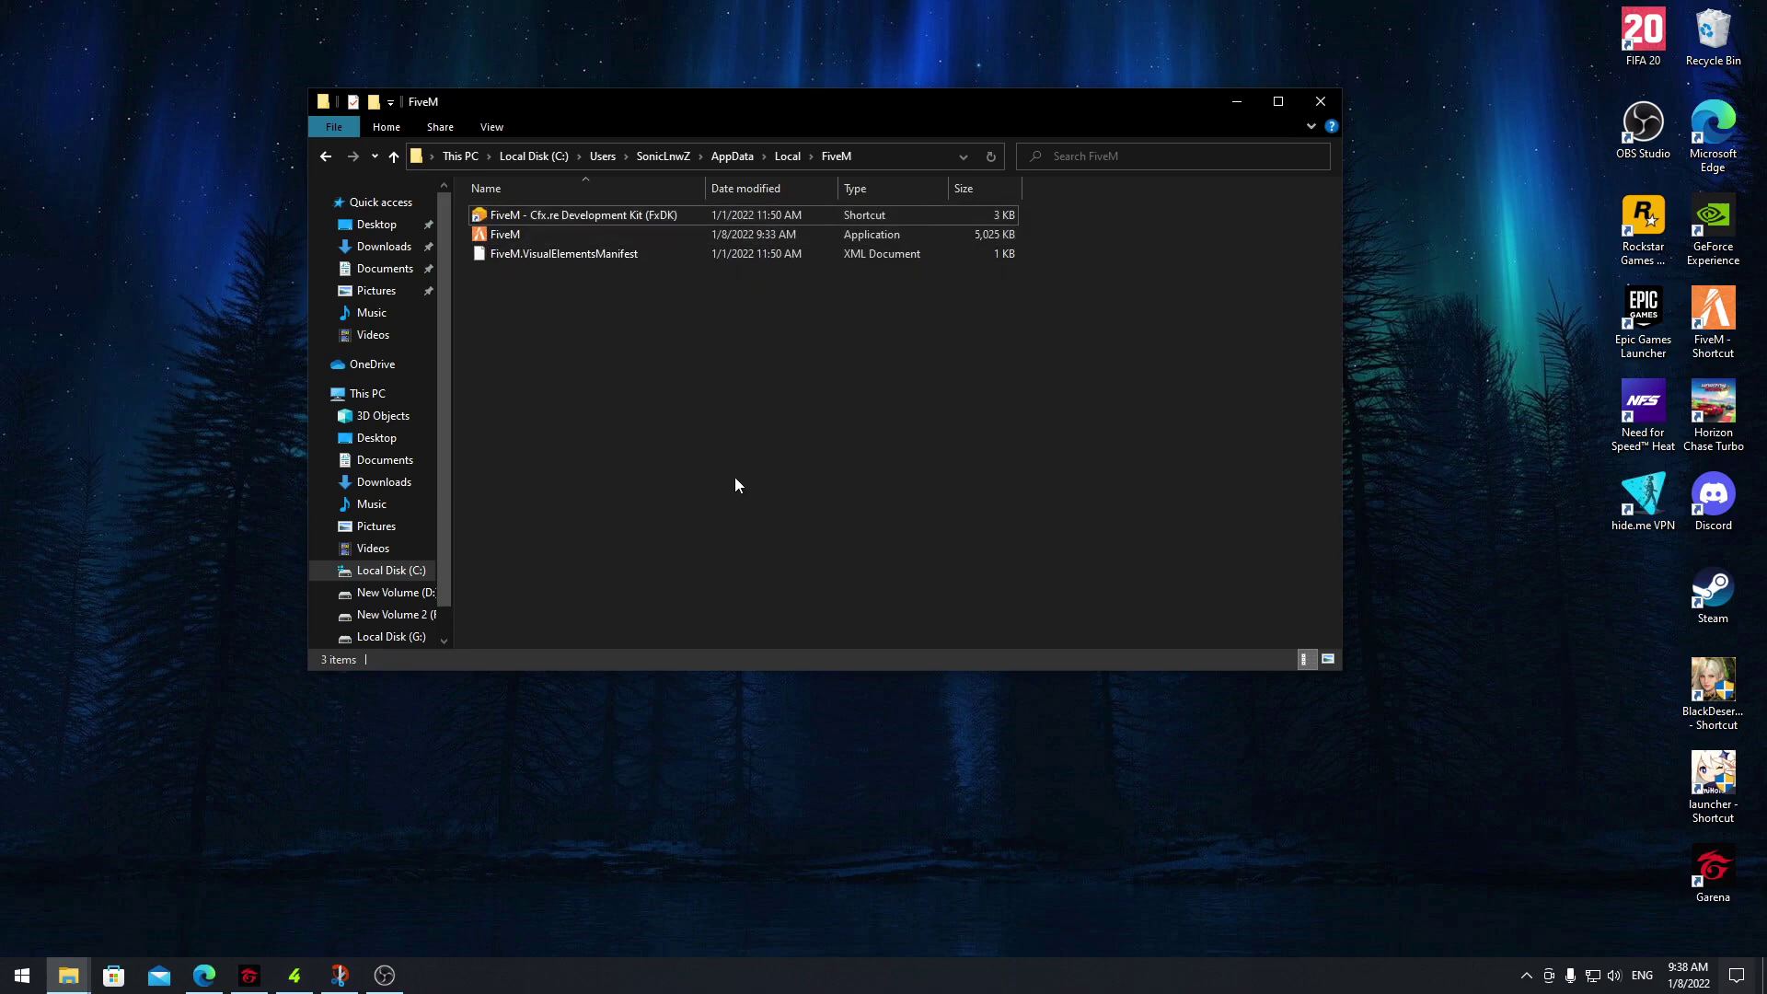
left_click_drag(766, 109, 743, 110)
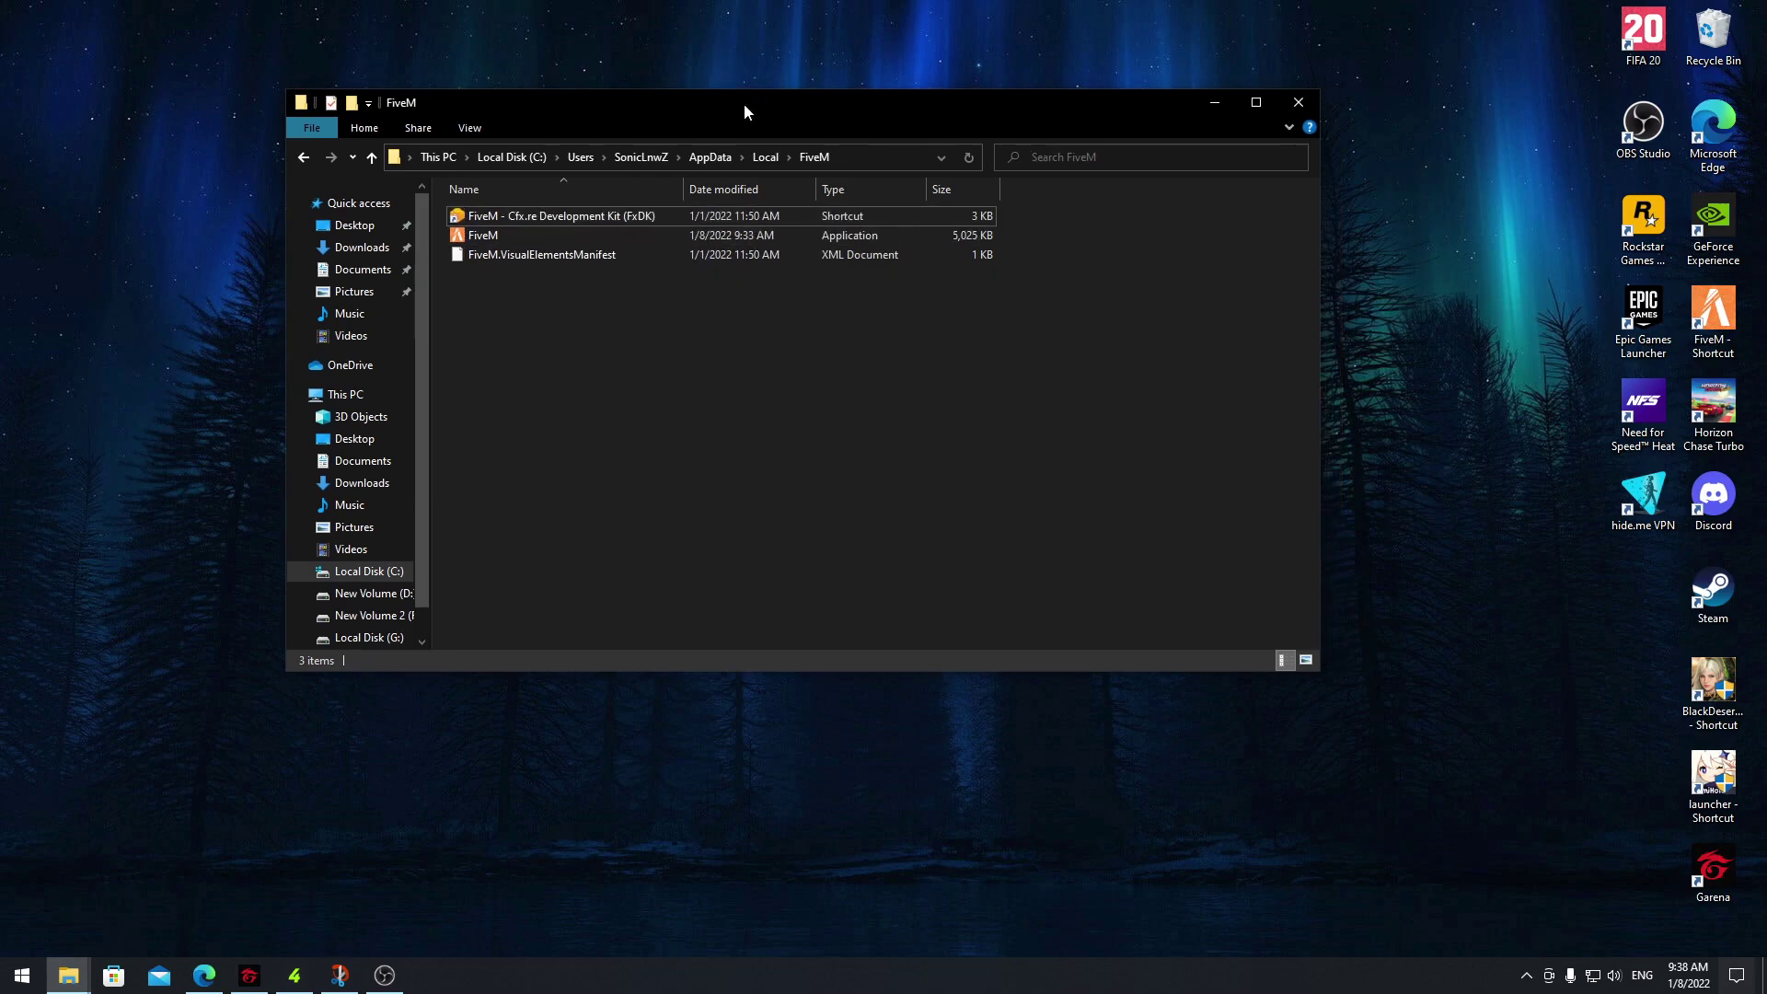
Delete the old desktop FiveM shortcut and send a new FiveM shortcut to the desktop
left_click(1712, 322)
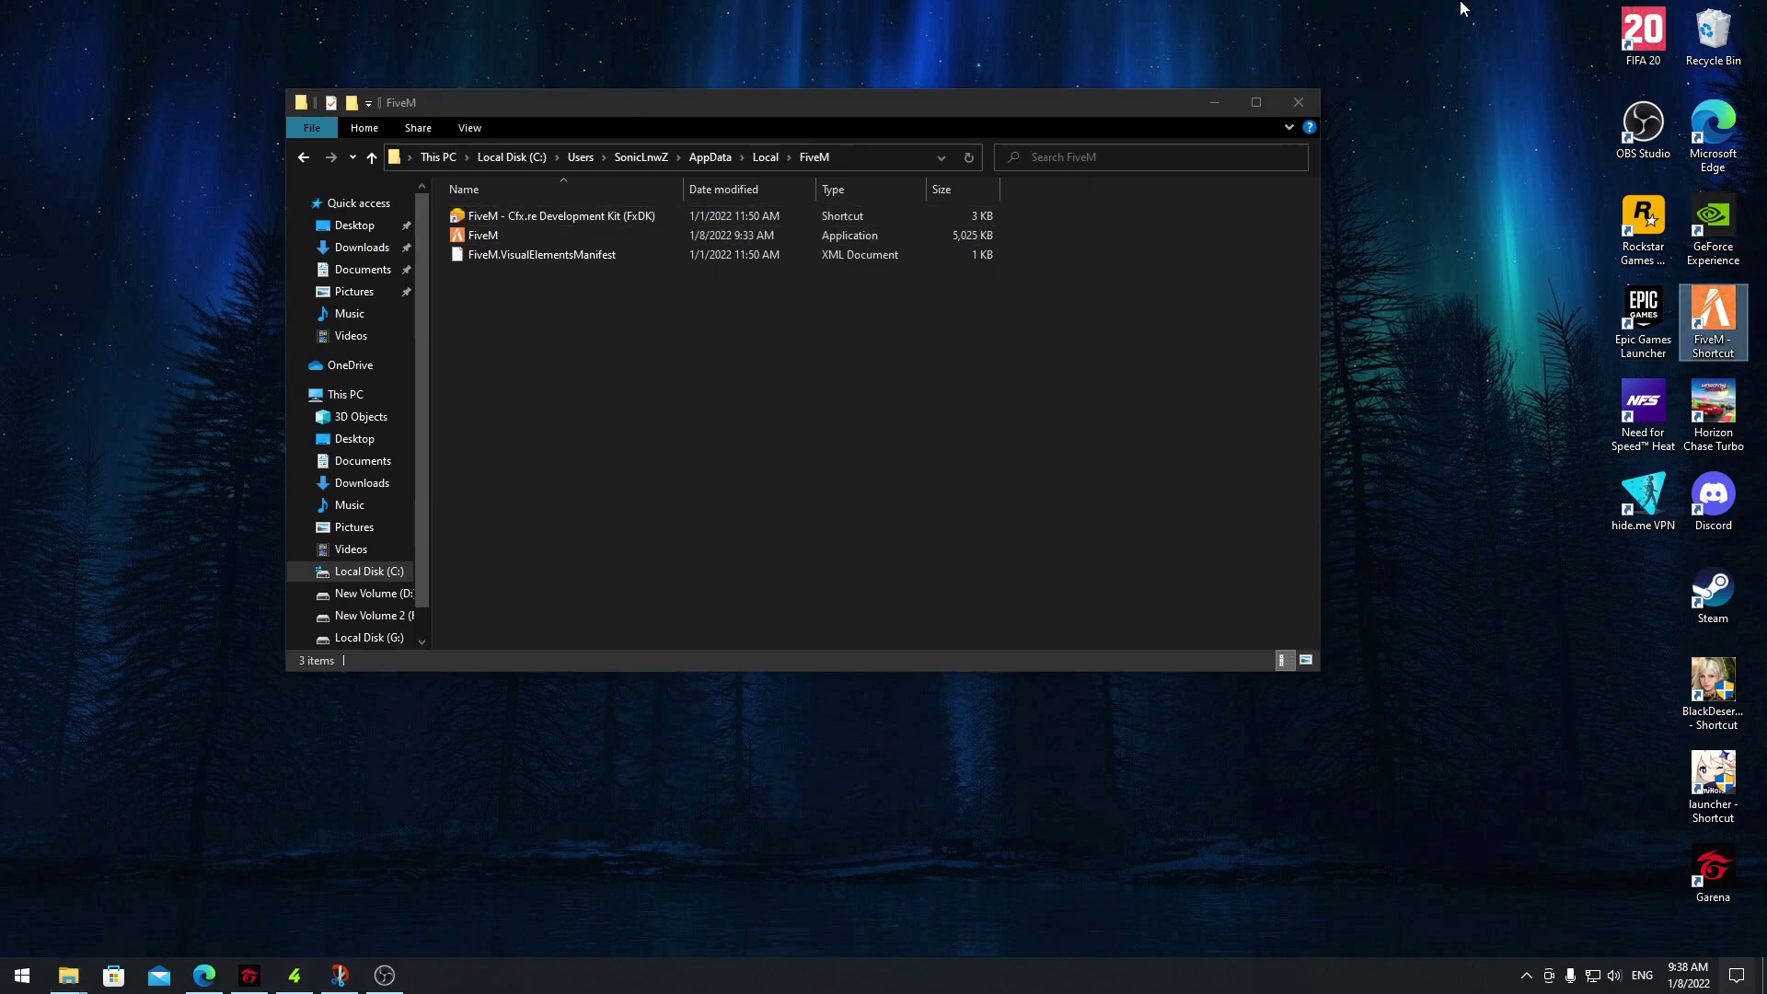
key("Delete")
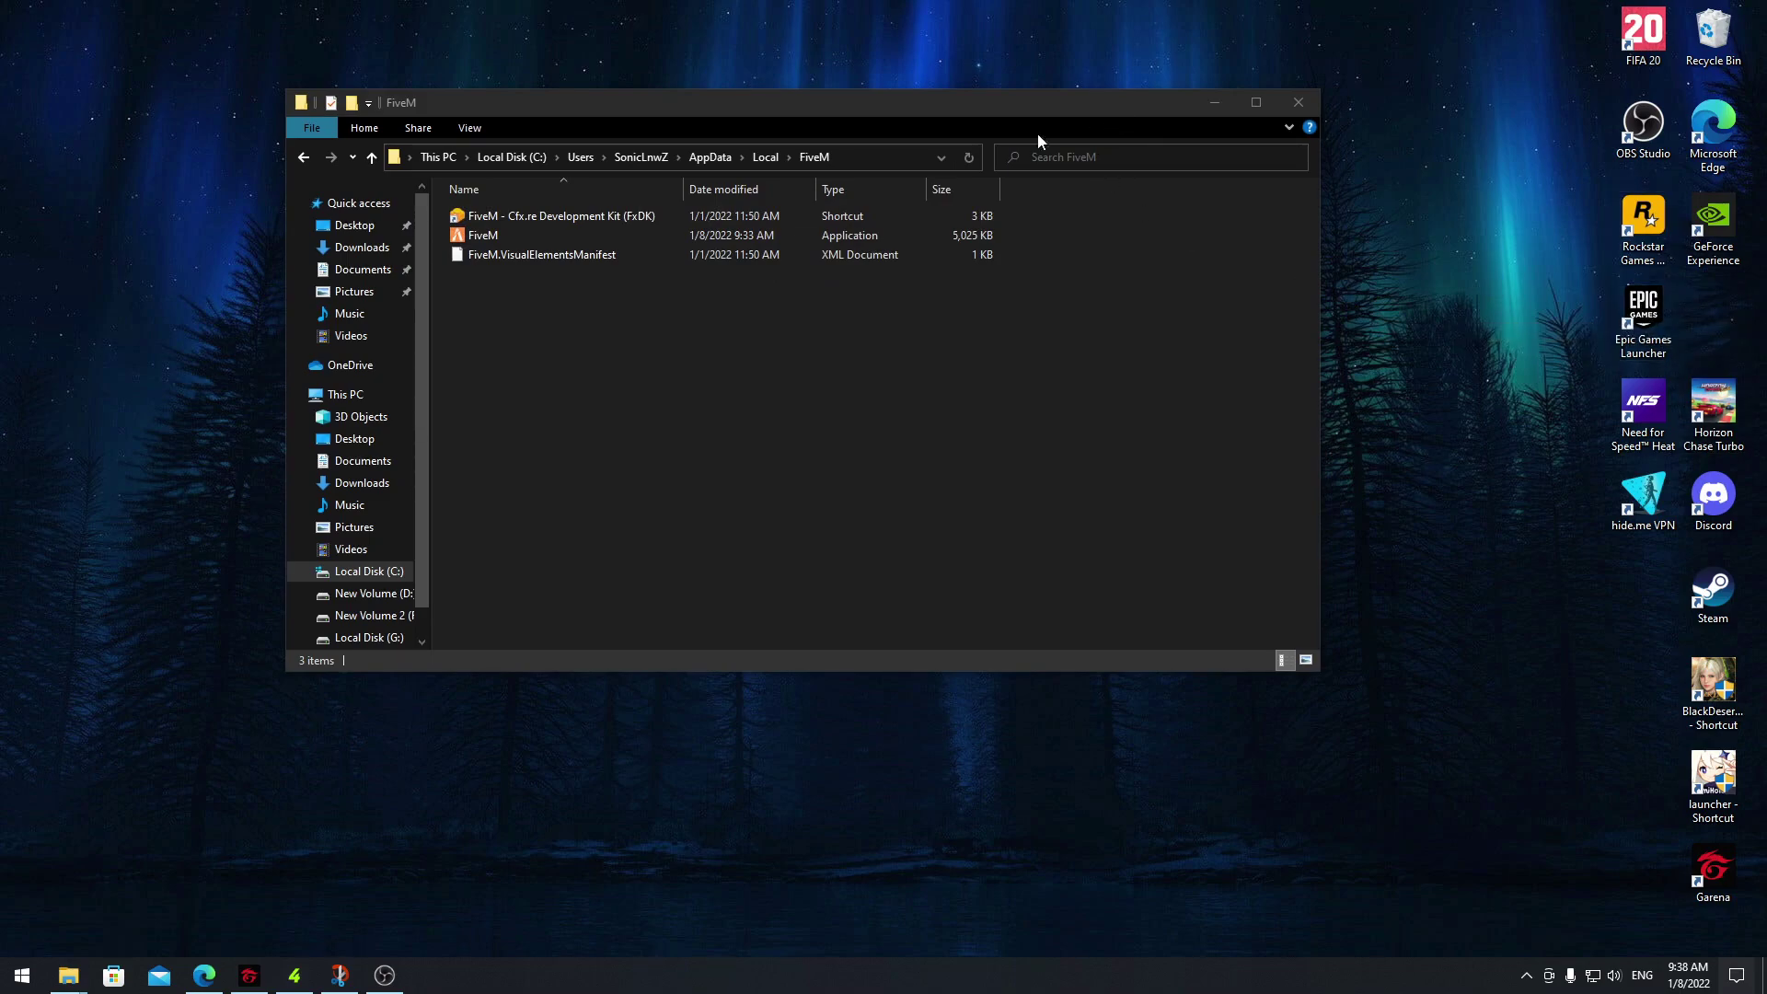
left_click(532, 230)
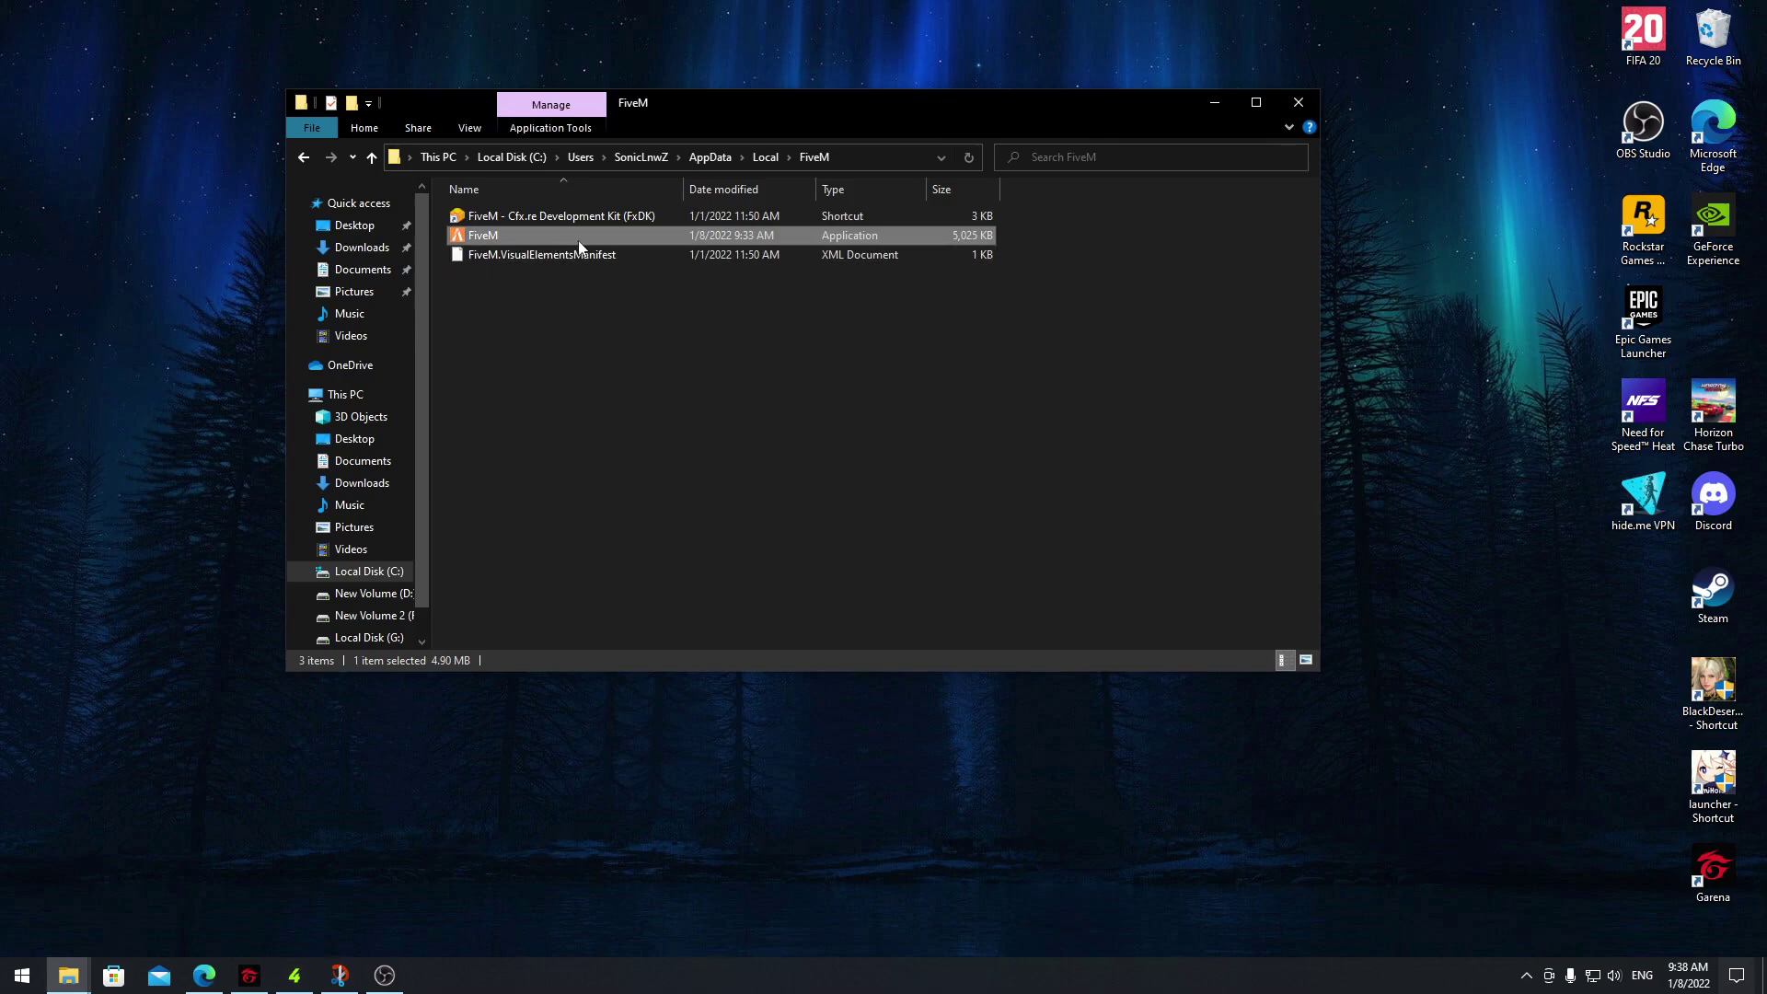
right_click(483, 237)
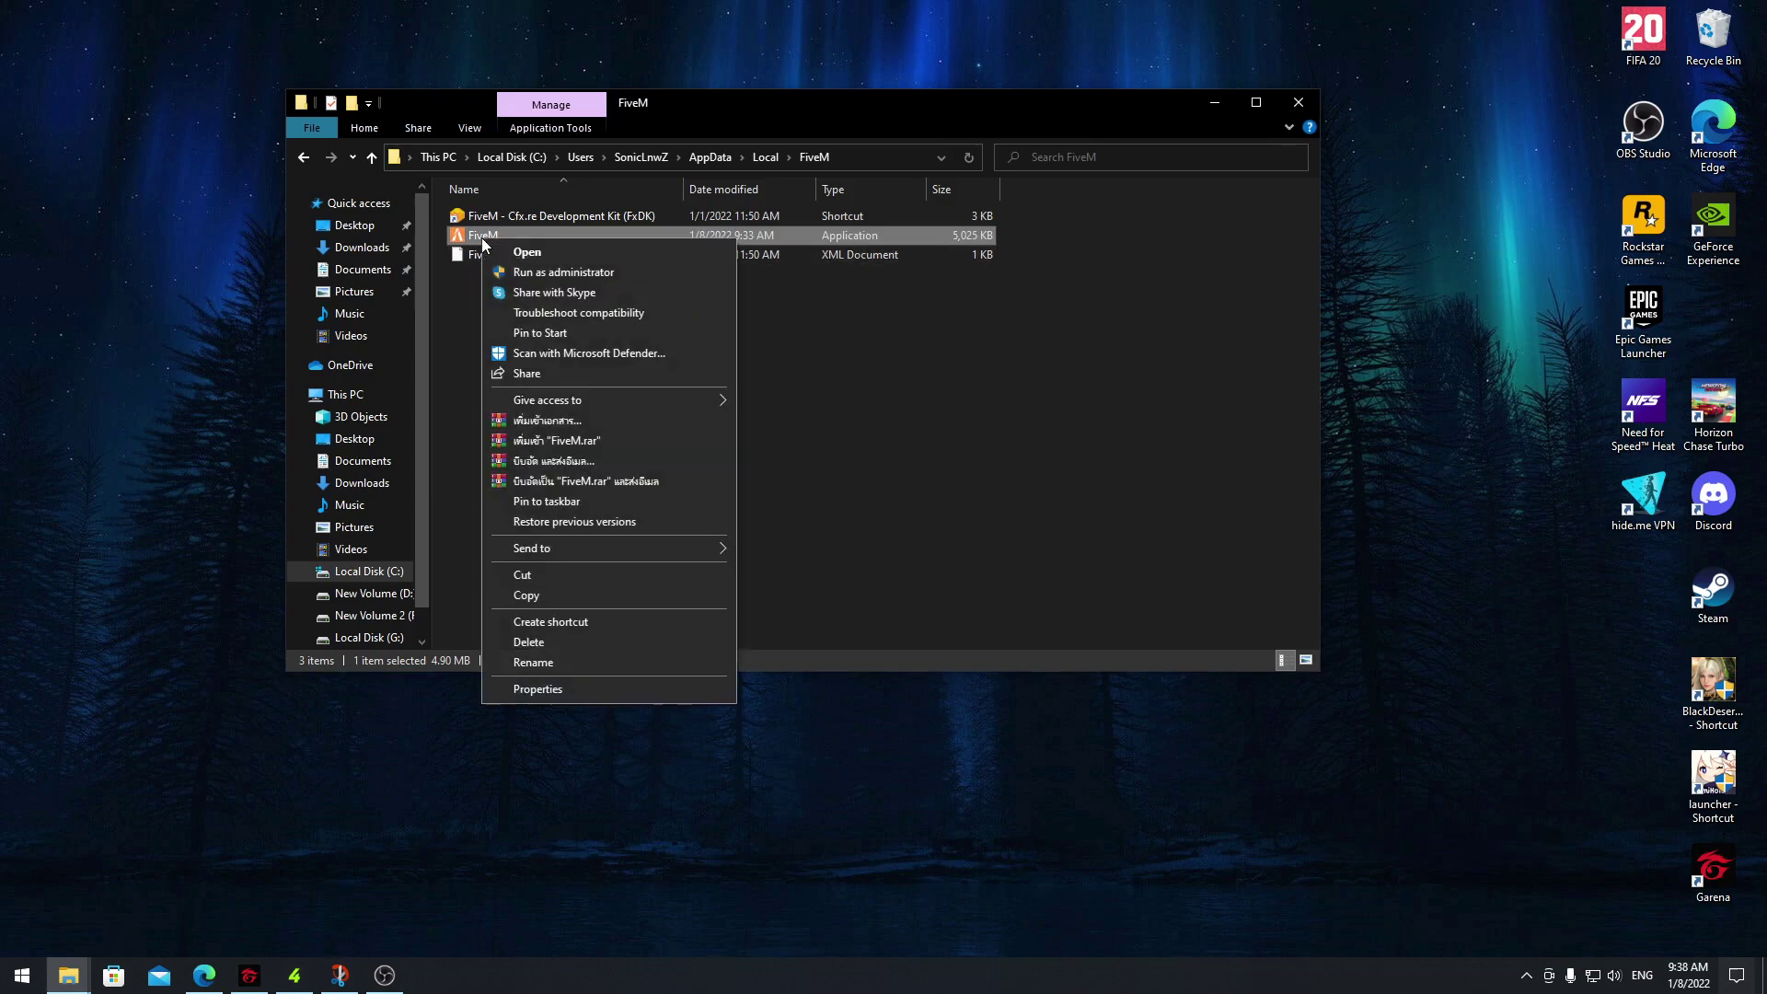
mouse_move(551, 554)
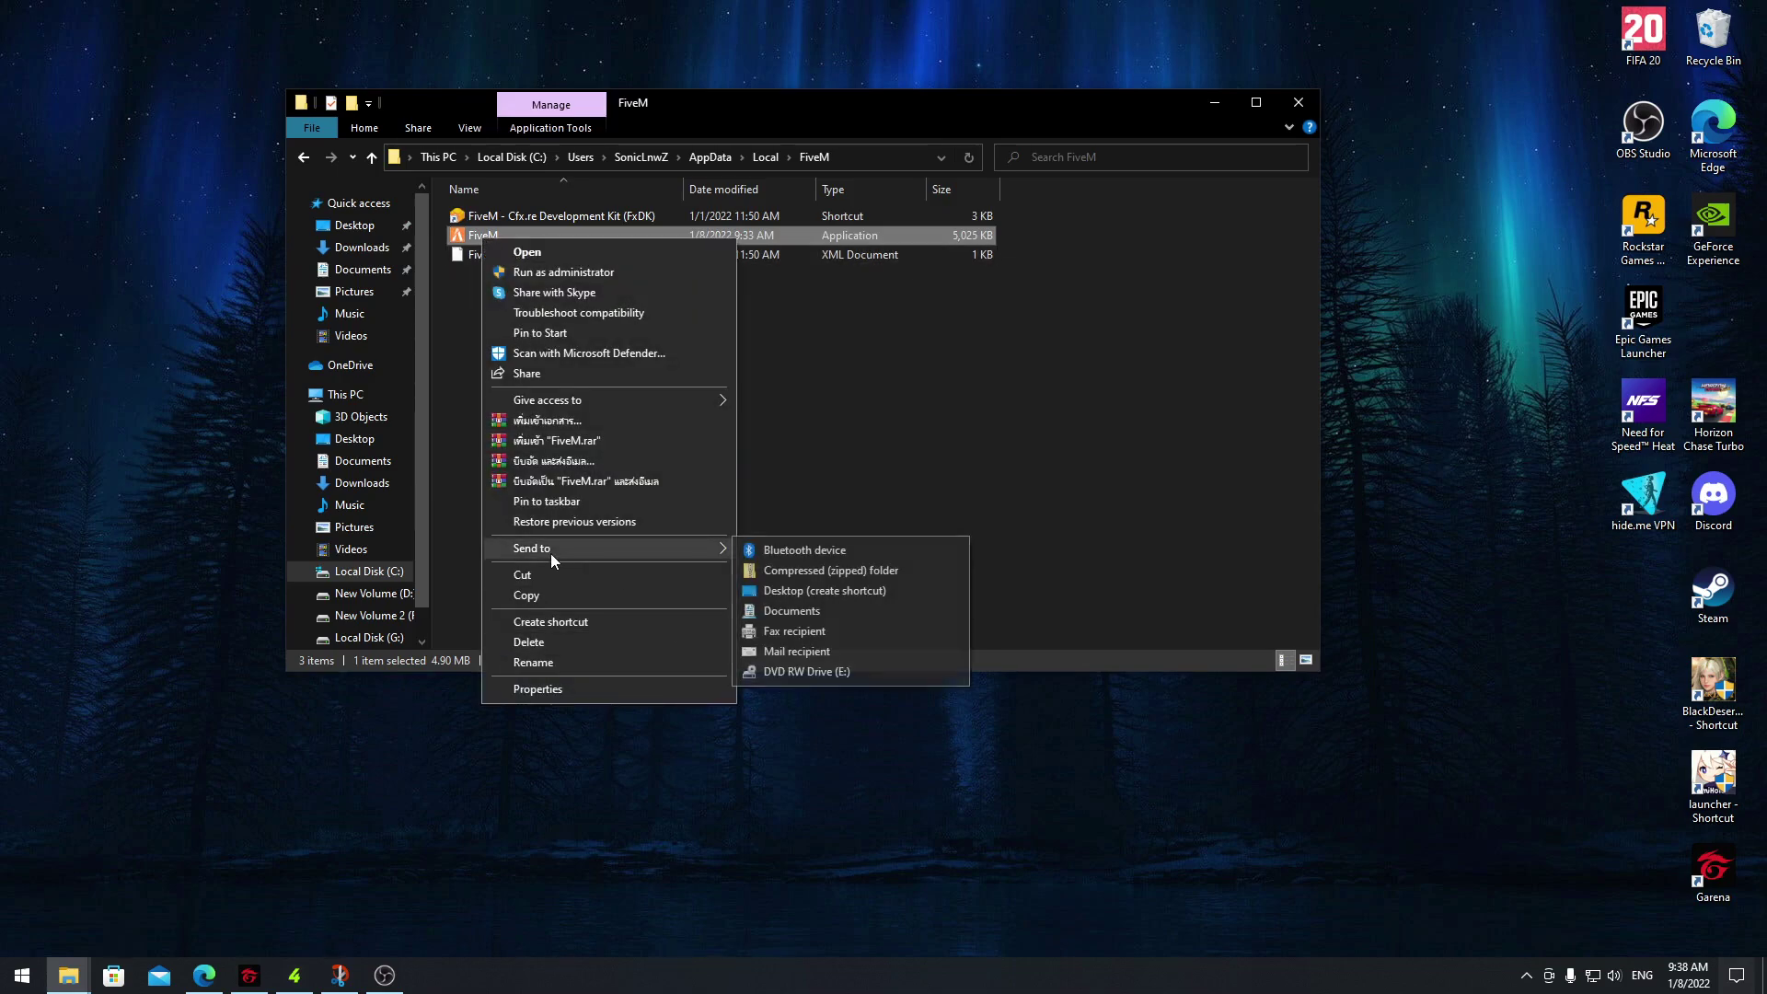
left_click(818, 600)
left_click_drag(34, 37, 1712, 317)
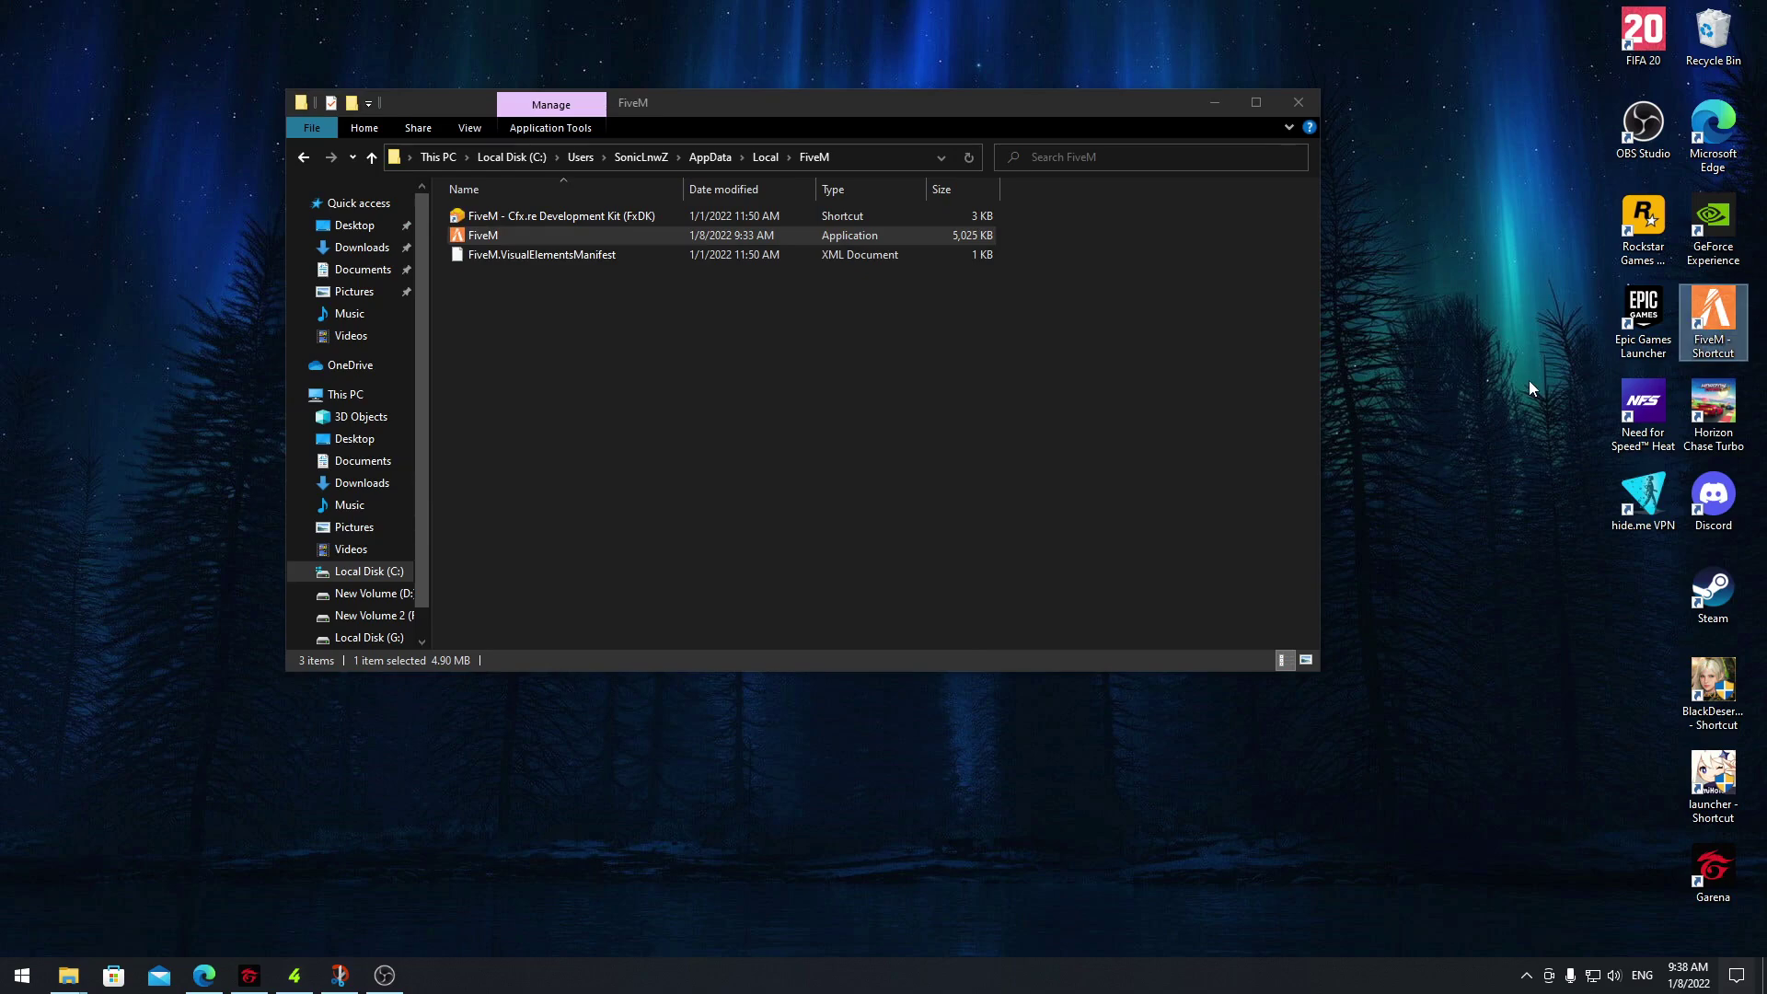
Go back to AppData\Local and delete the DigitalEntitlements folder
left_click(307, 159)
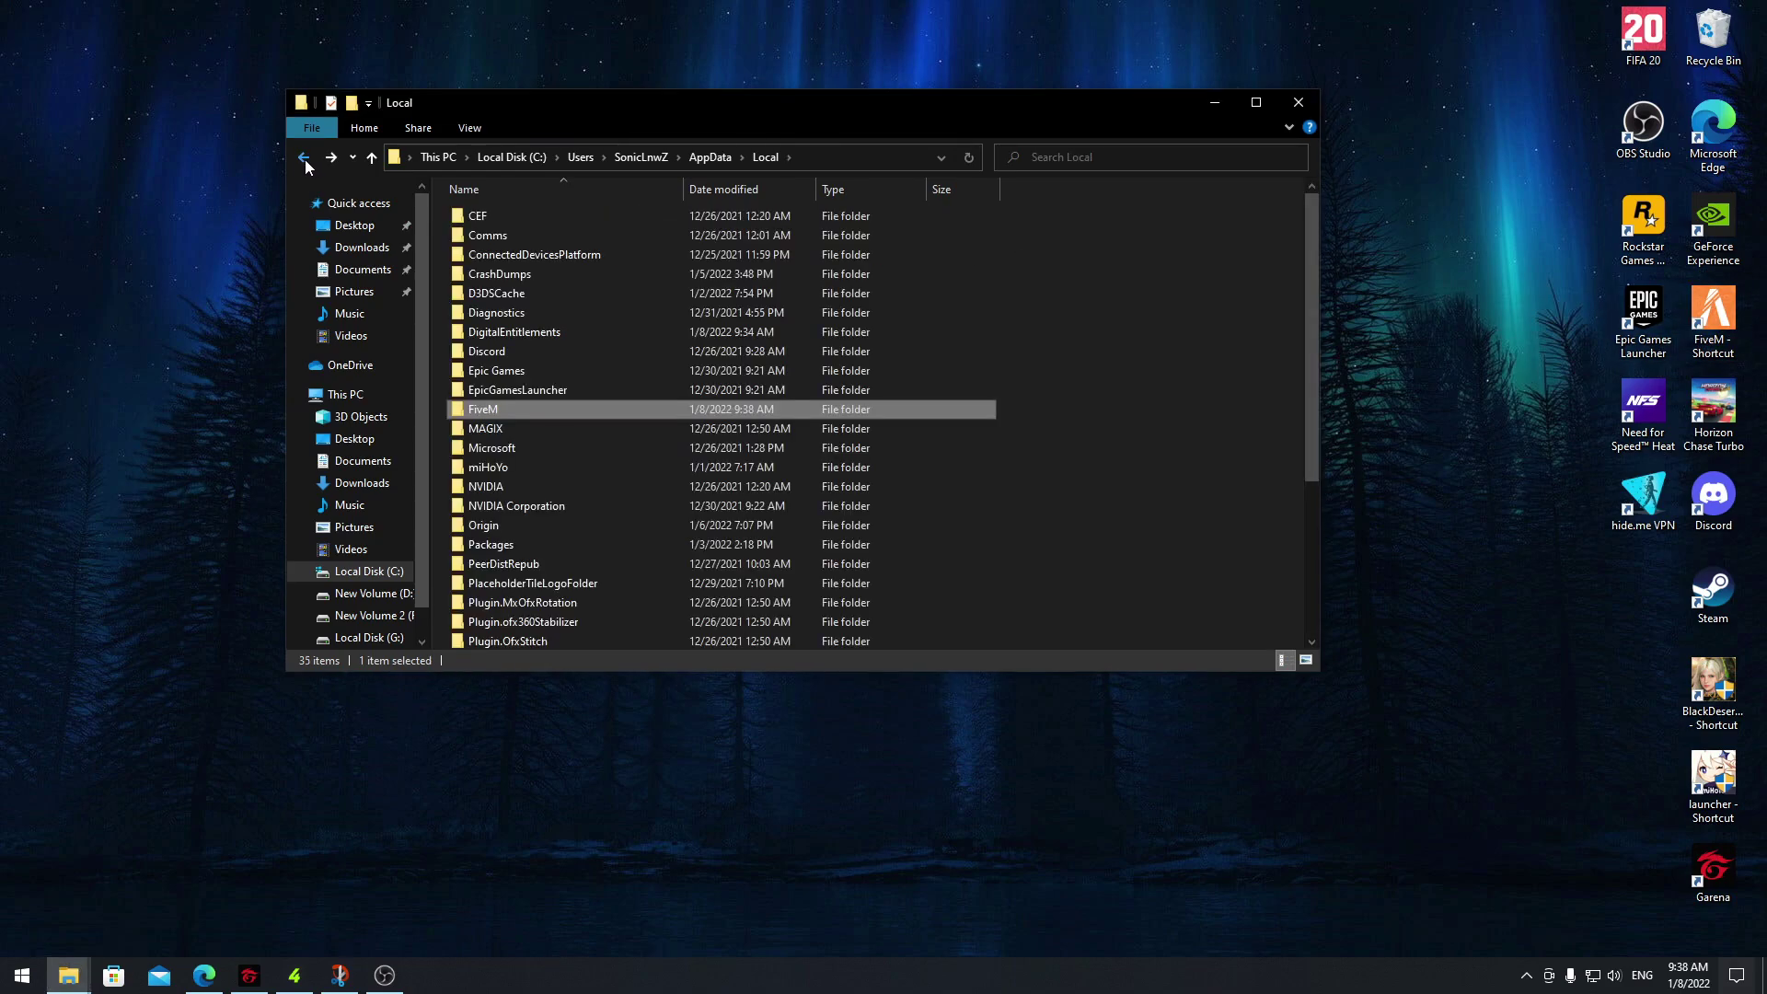
left_click(482, 337)
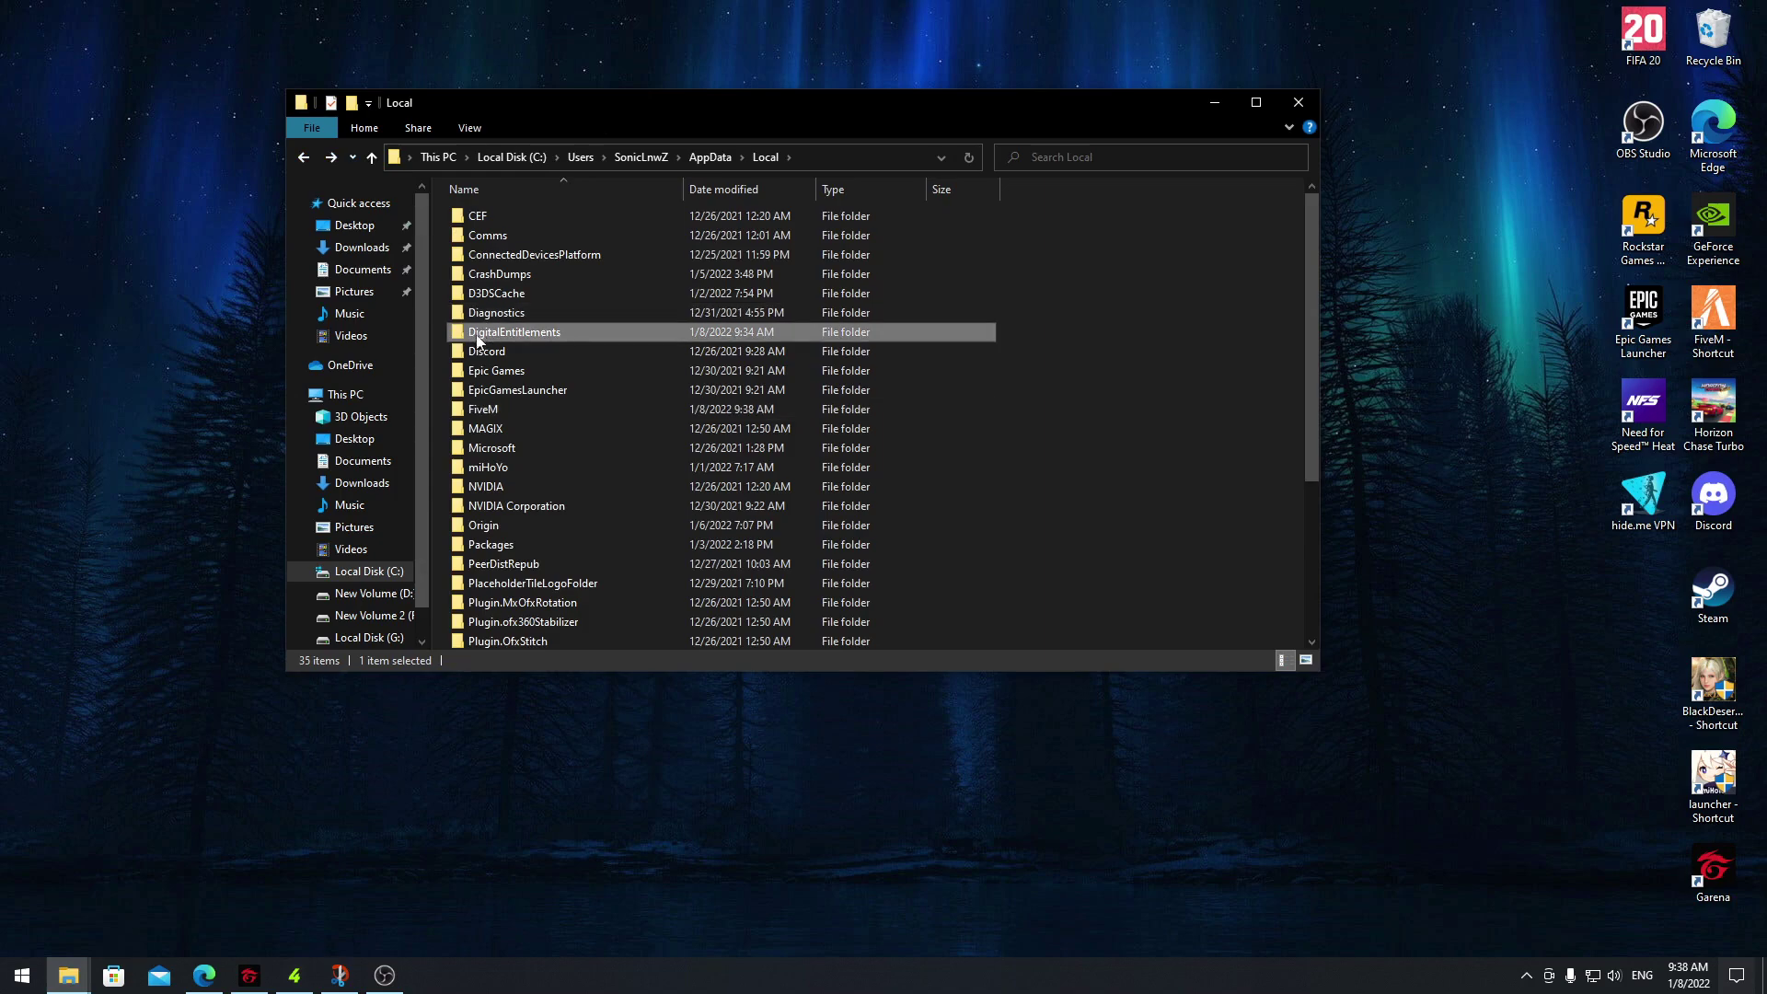
key("Delete")
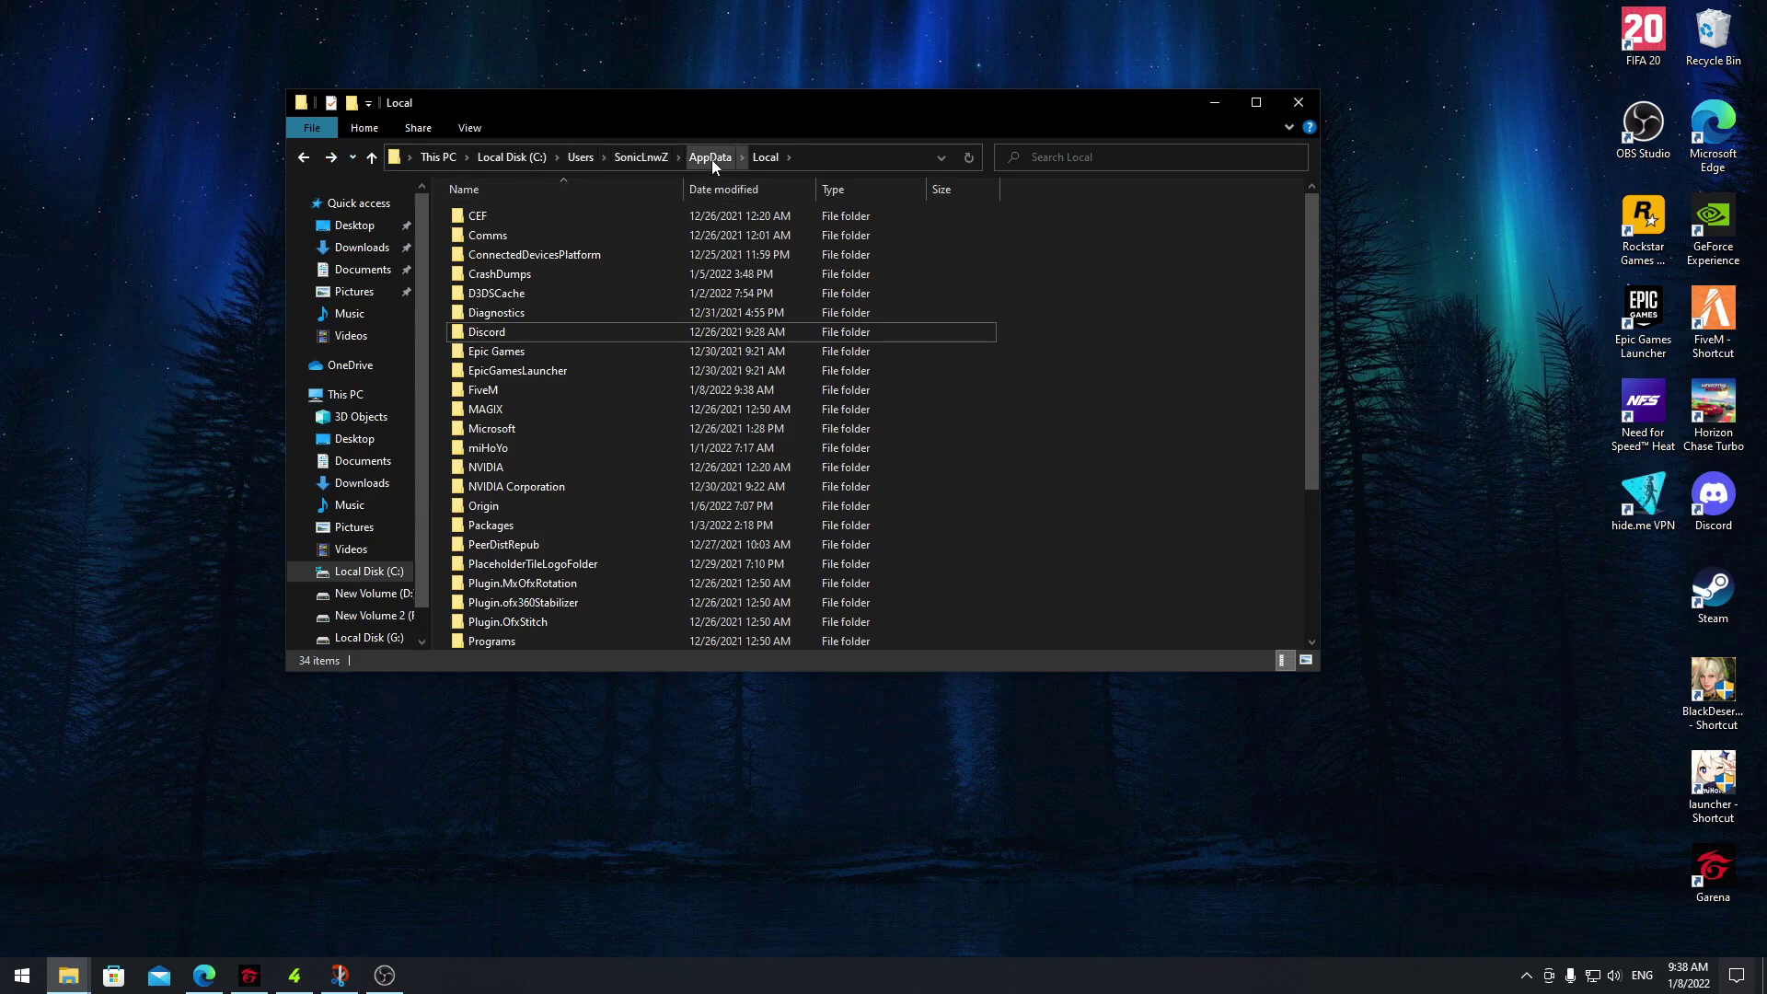
Delete ros_id.dat and fivem.cfg from AppData\Roaming\CitizenFX, then show This PC
left_click(711, 158)
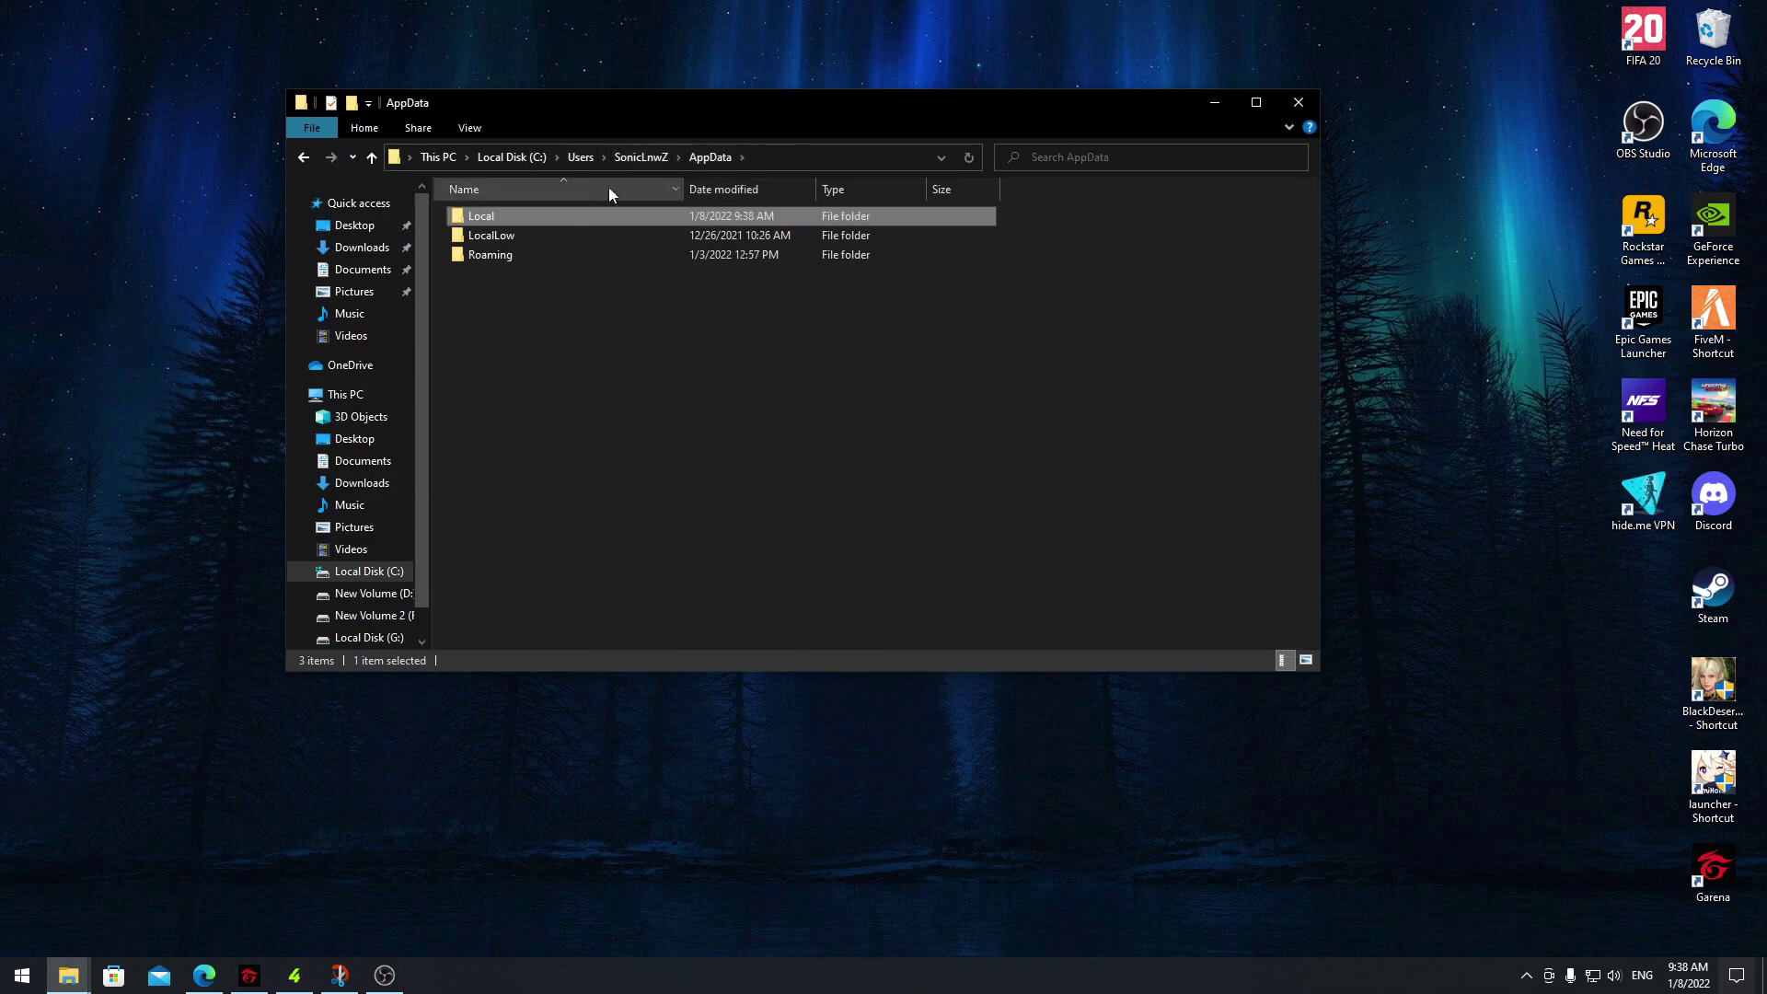
double_click(475, 258)
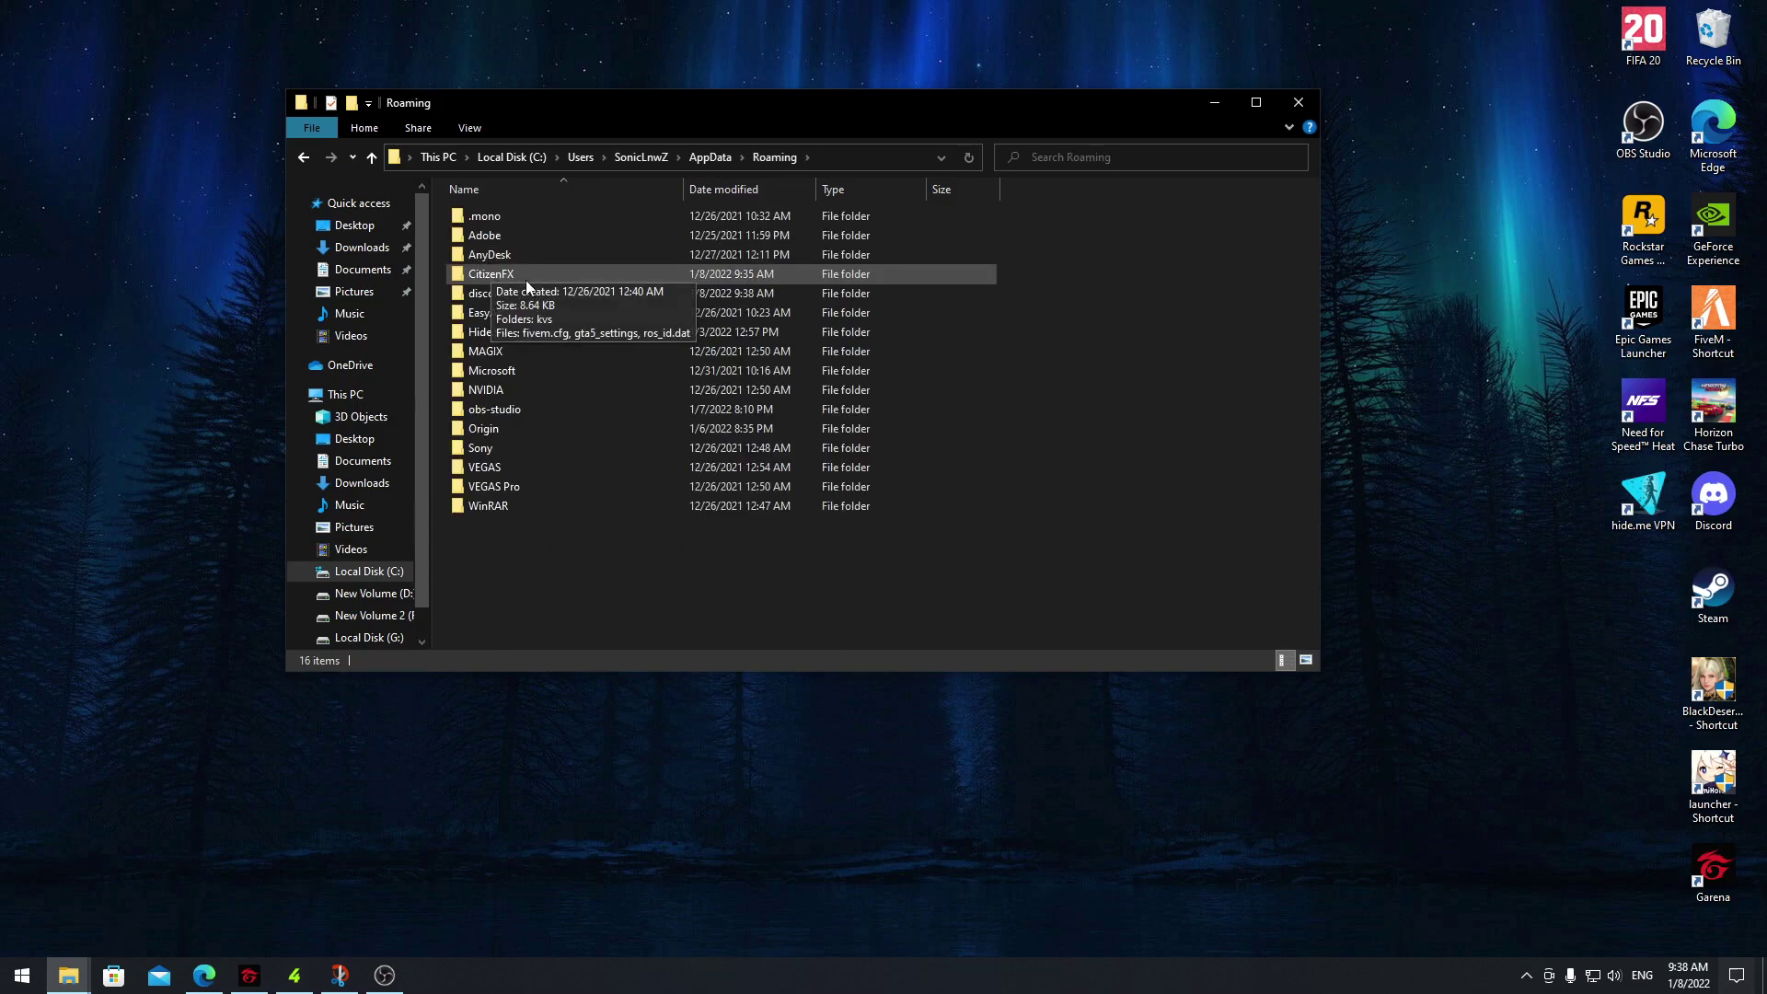
double_click(497, 275)
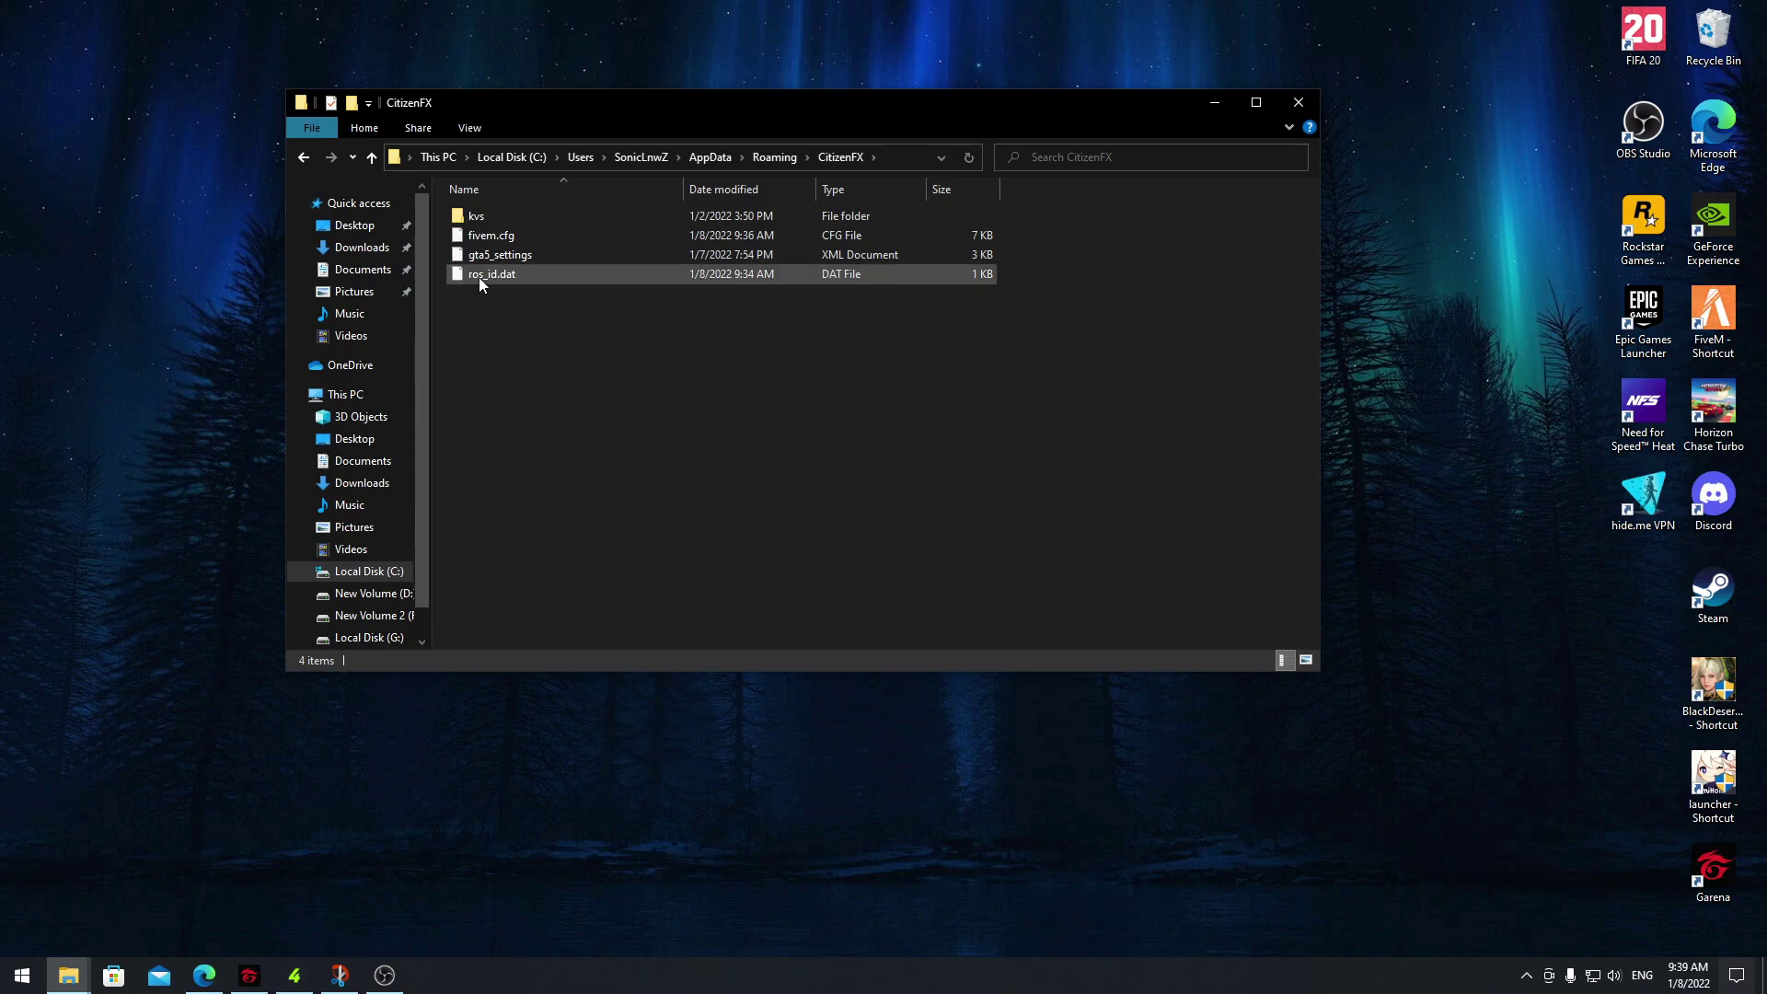
left_click(497, 277)
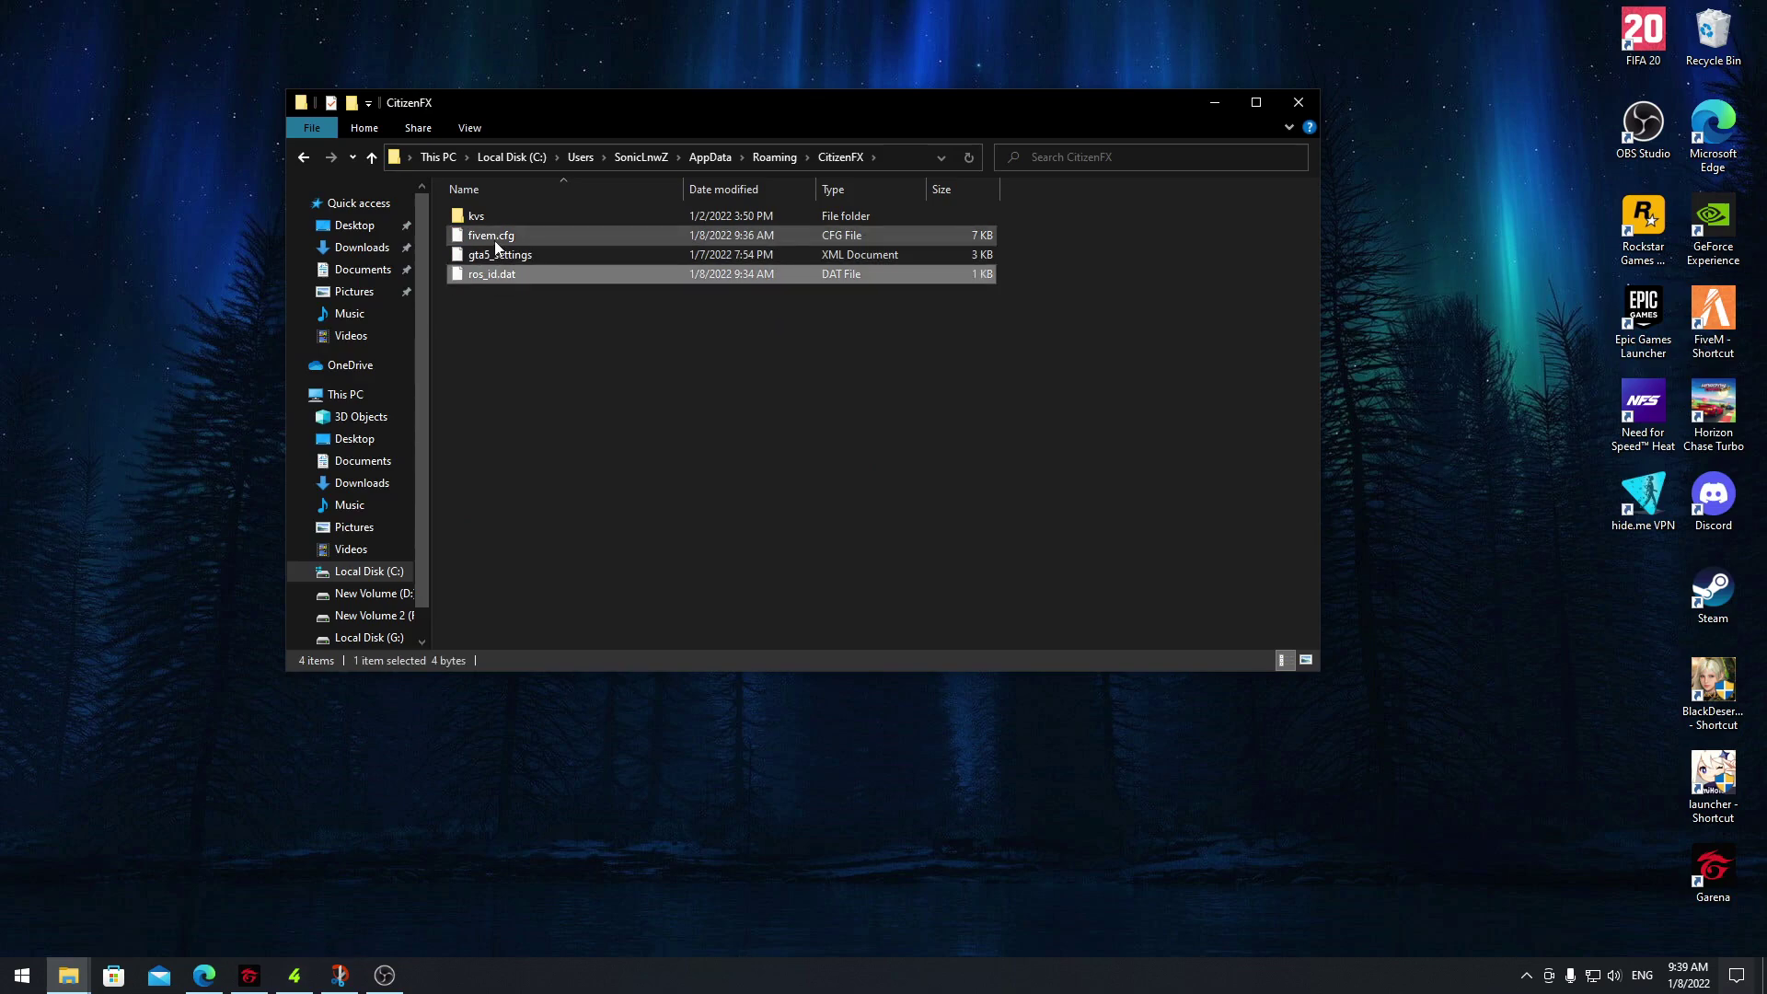
left_click(497, 244, "ctrl")
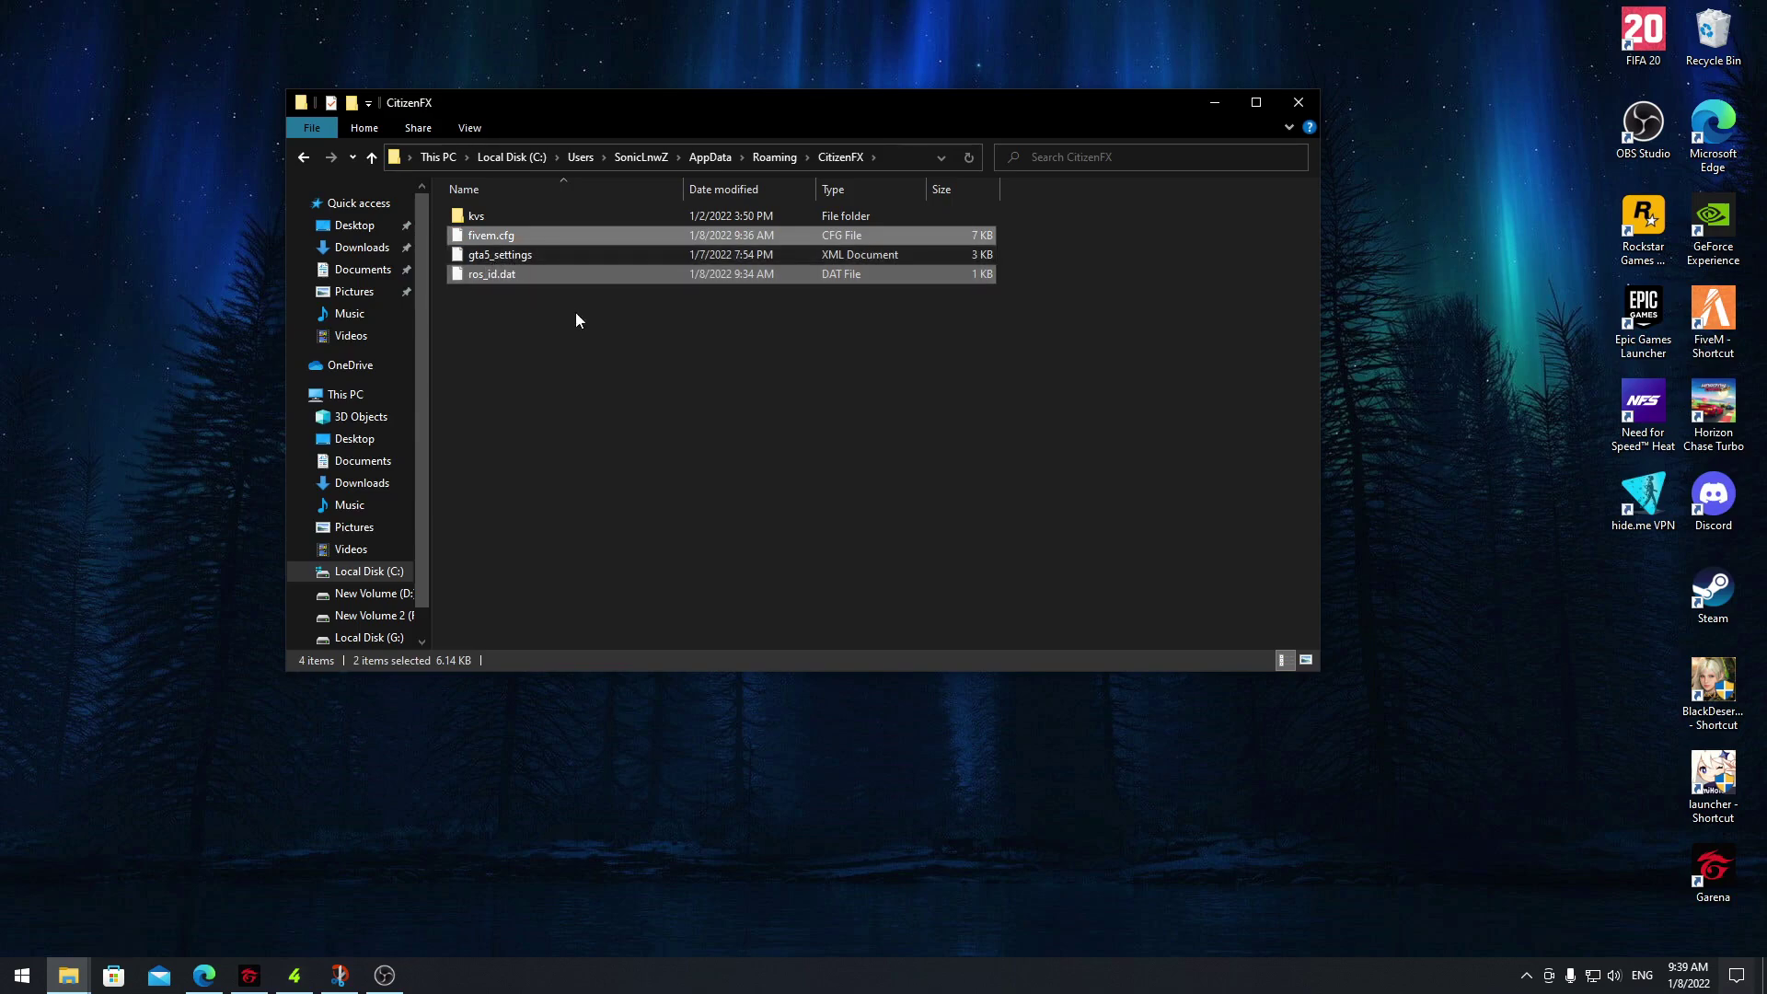
key("Delete")
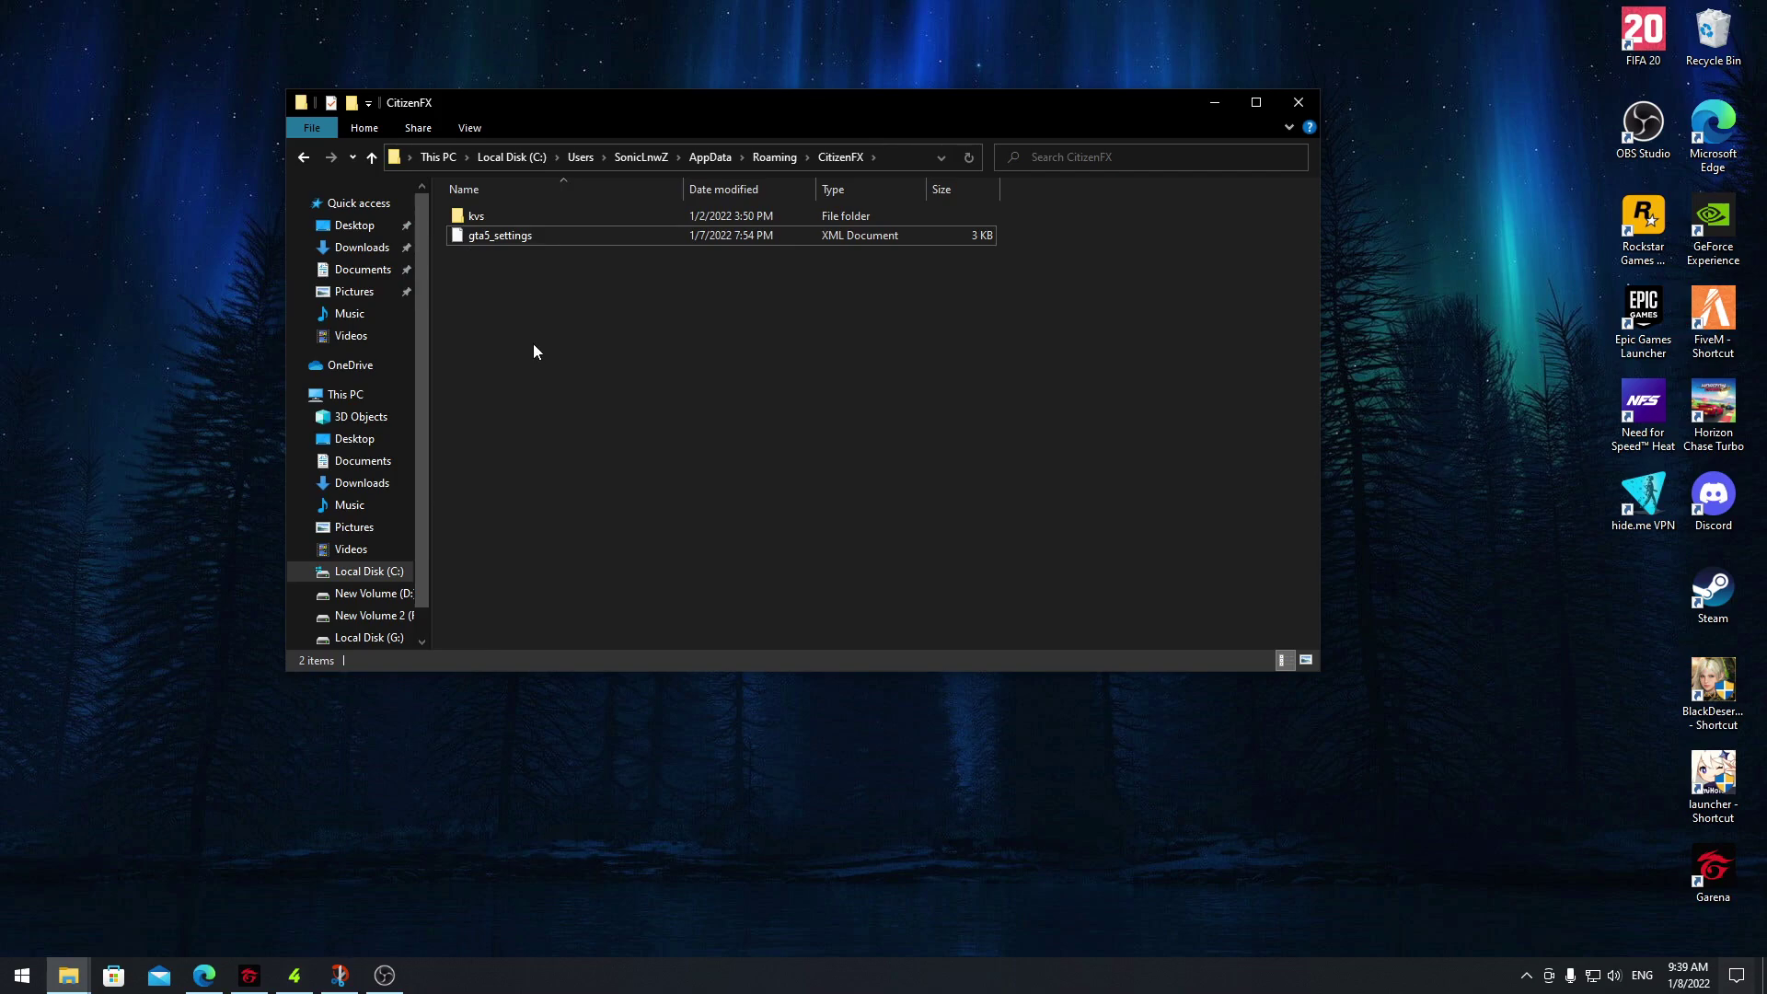
left_click(351, 397)
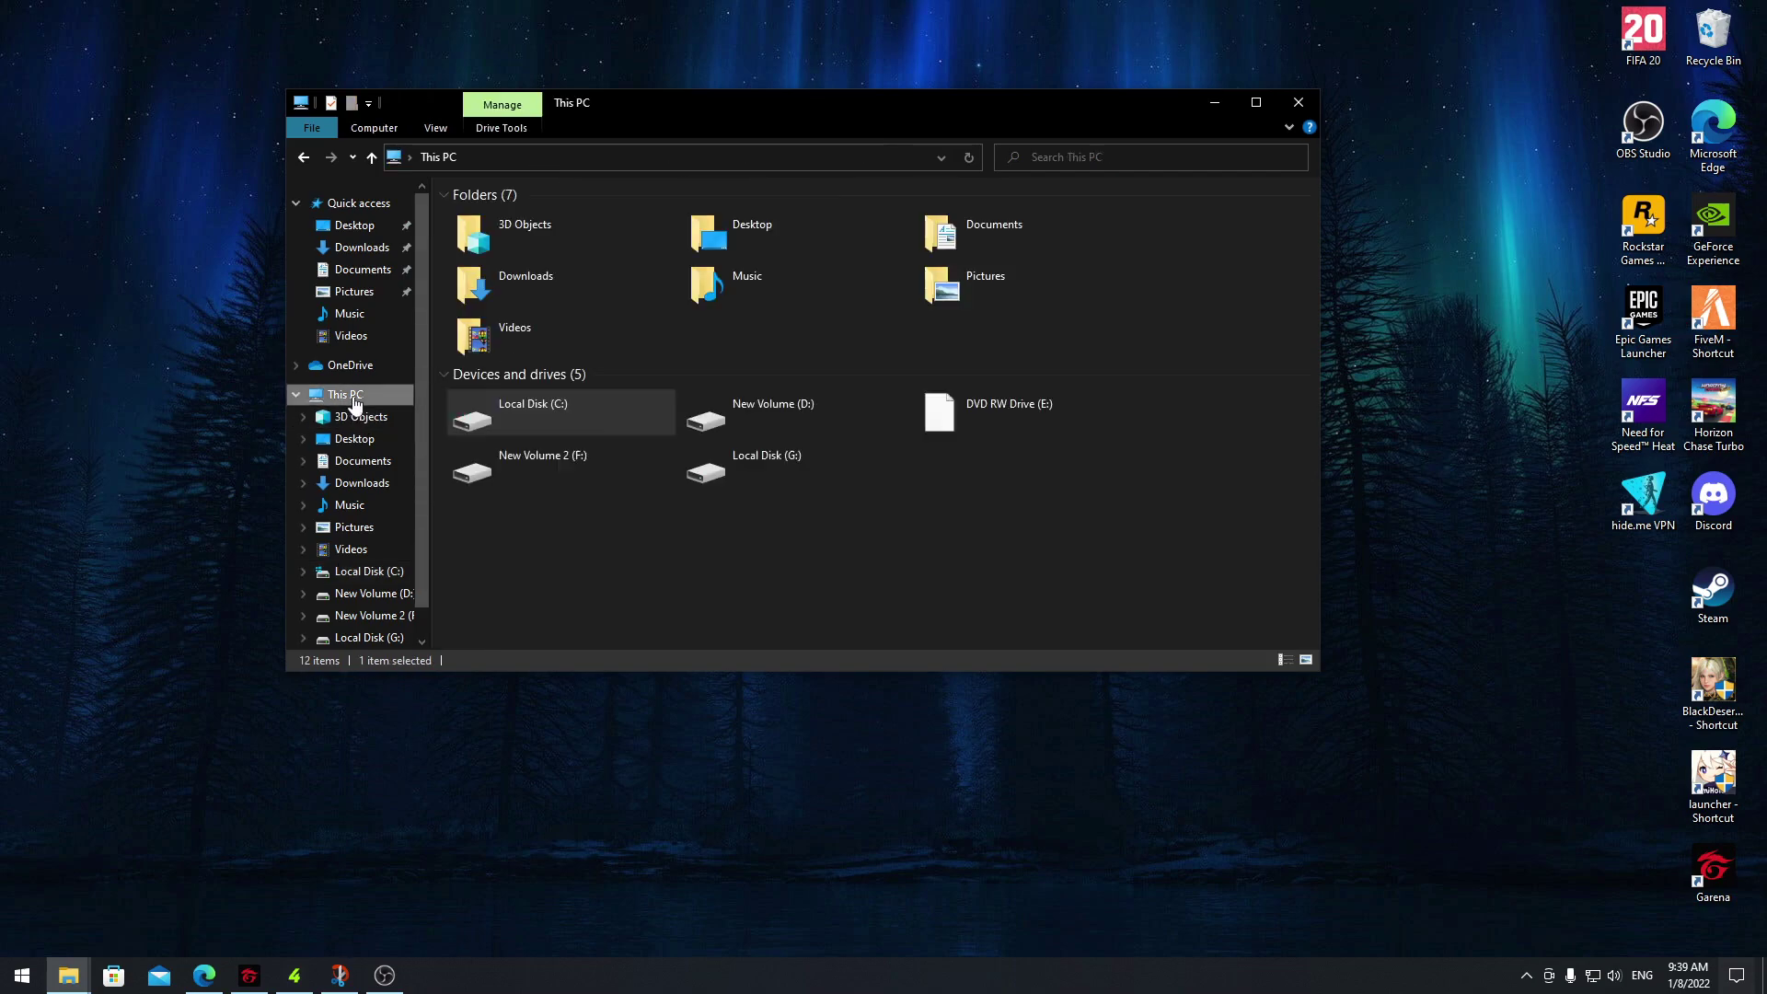
Browse C:\Users\your profile\Saved Games and delete the CitizenFX folder
double_click(512, 415)
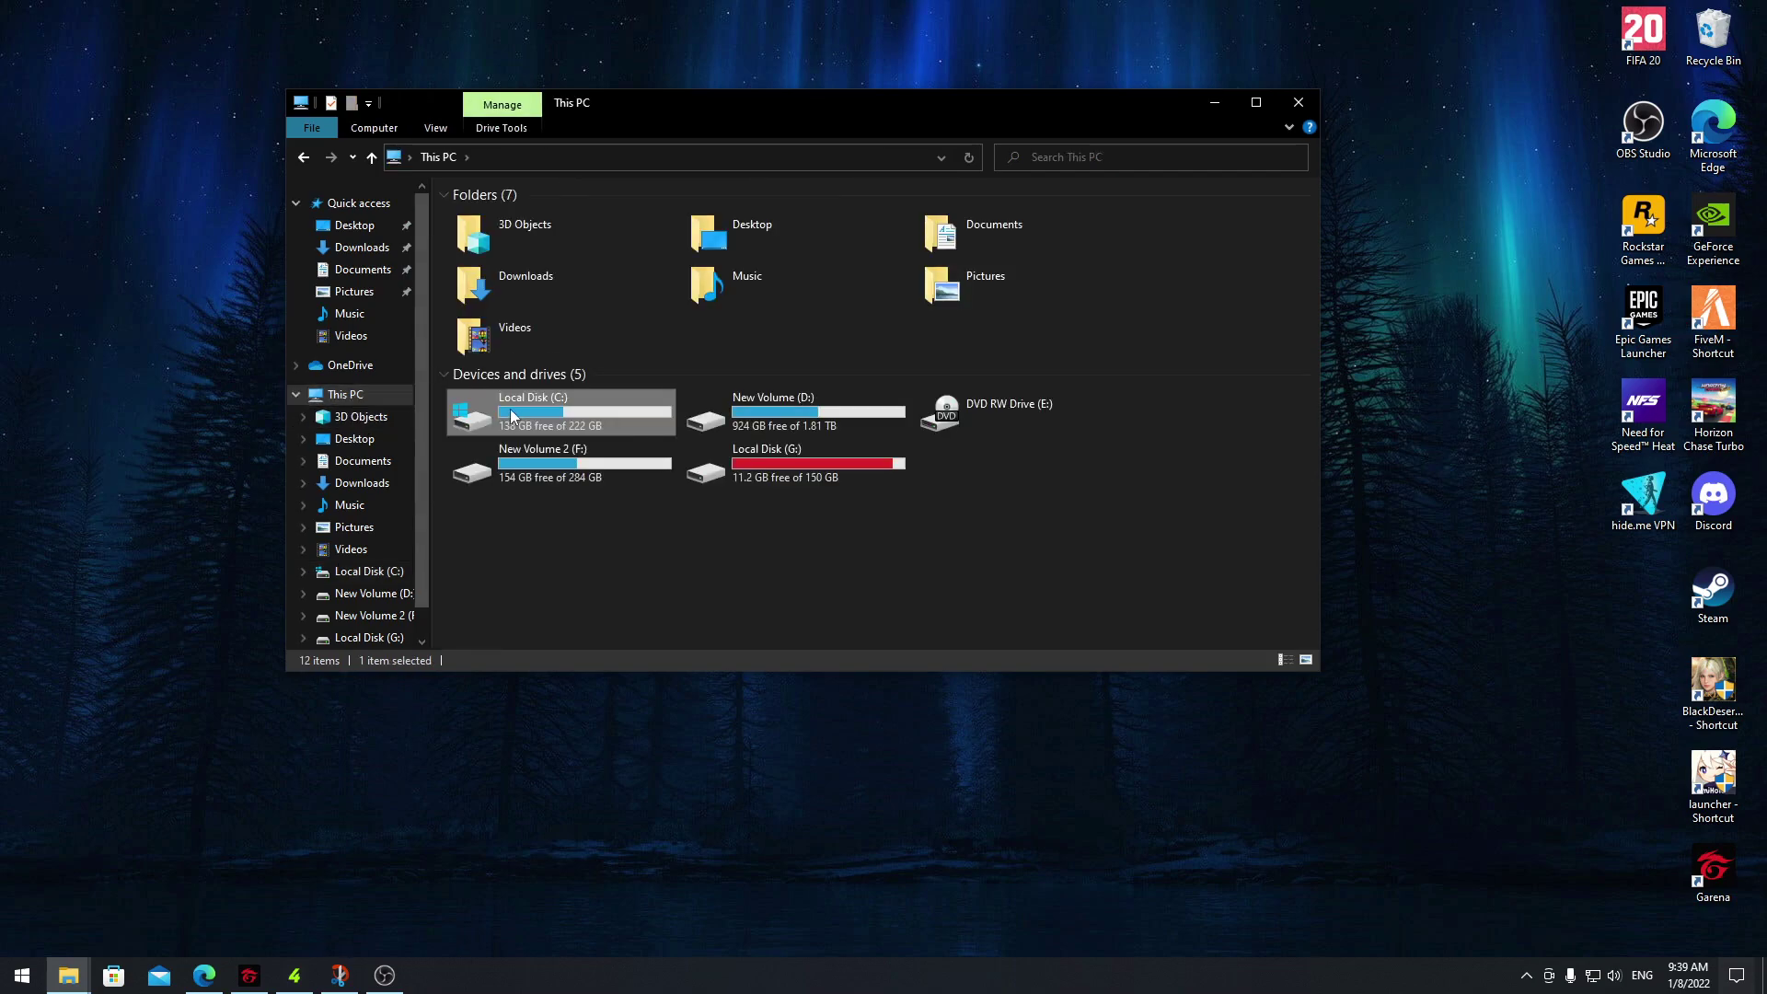
double_click(493, 274)
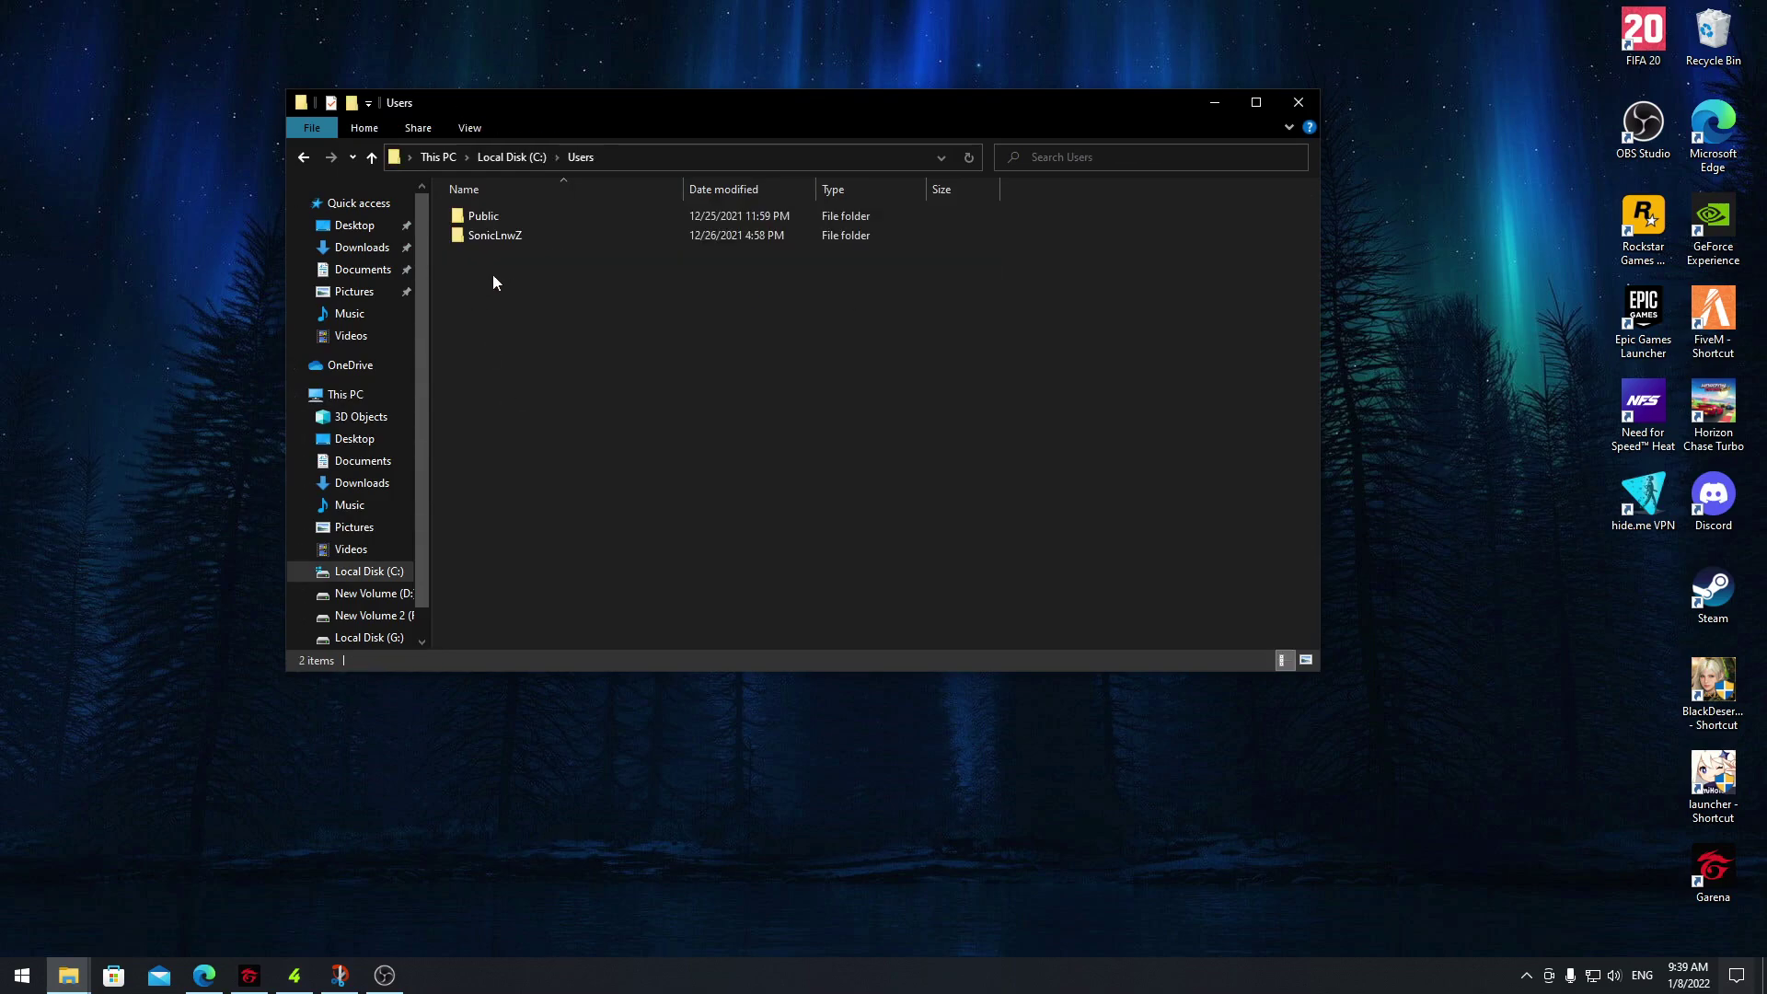
double_click(456, 237)
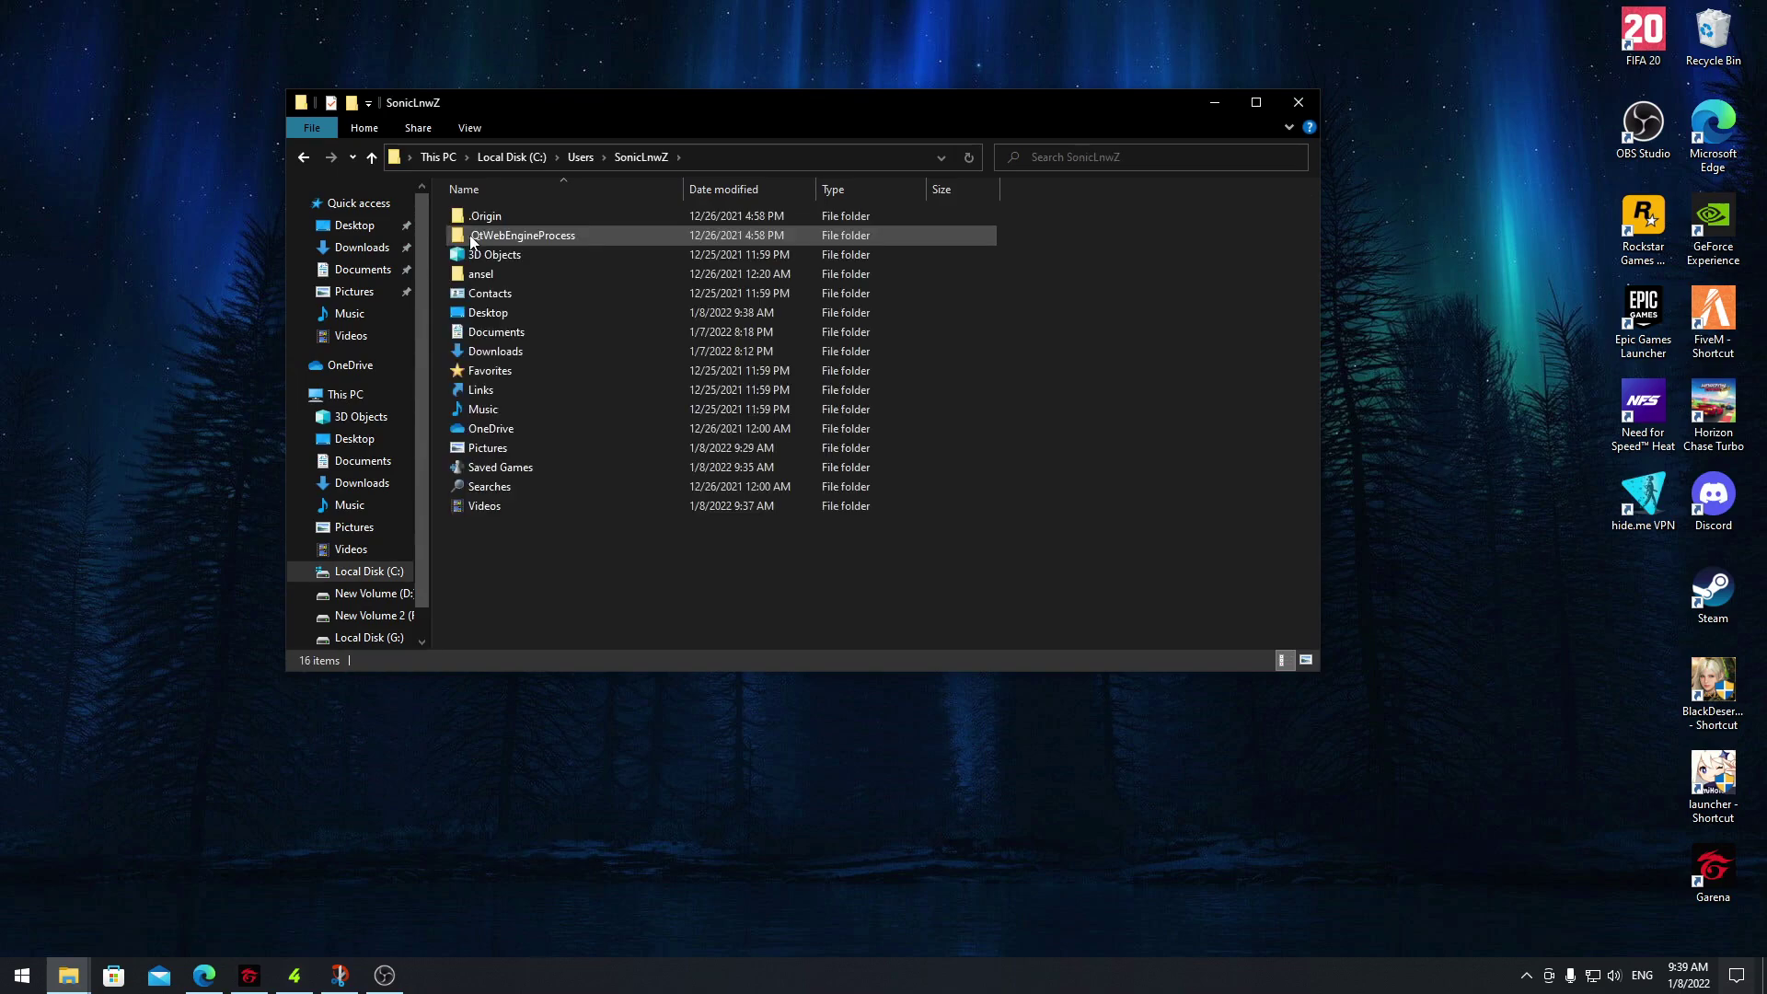
double_click(507, 468)
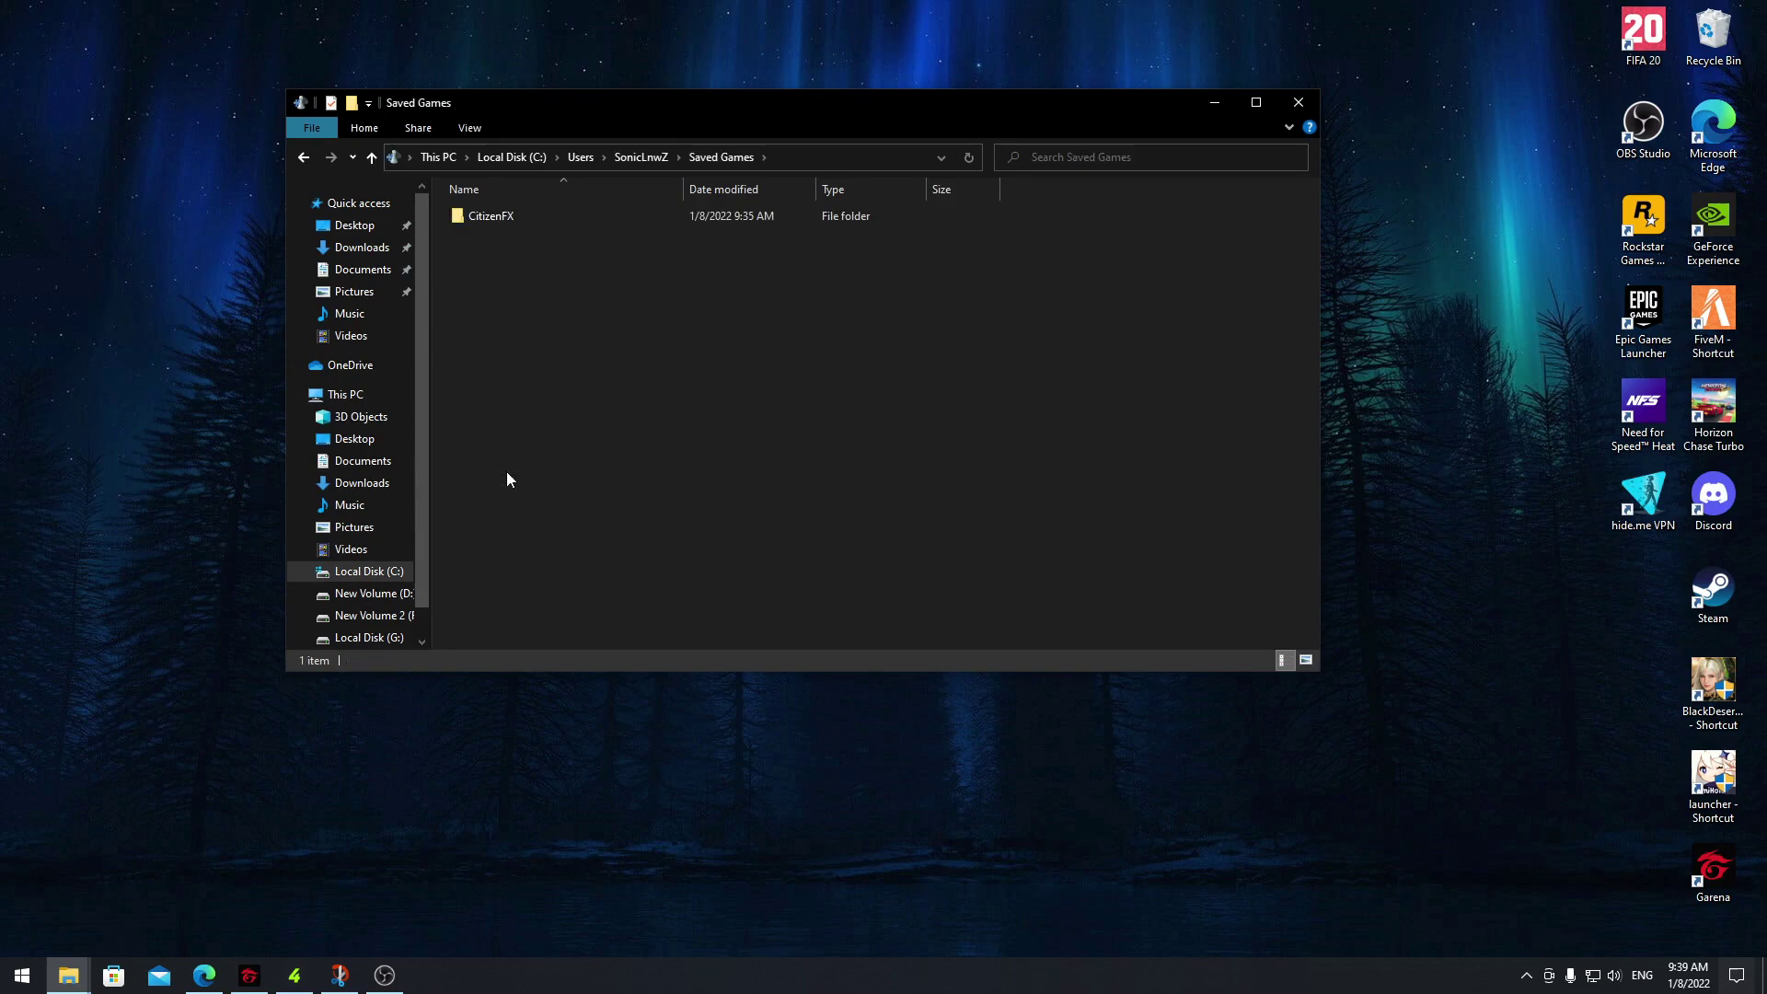
left_click(491, 221)
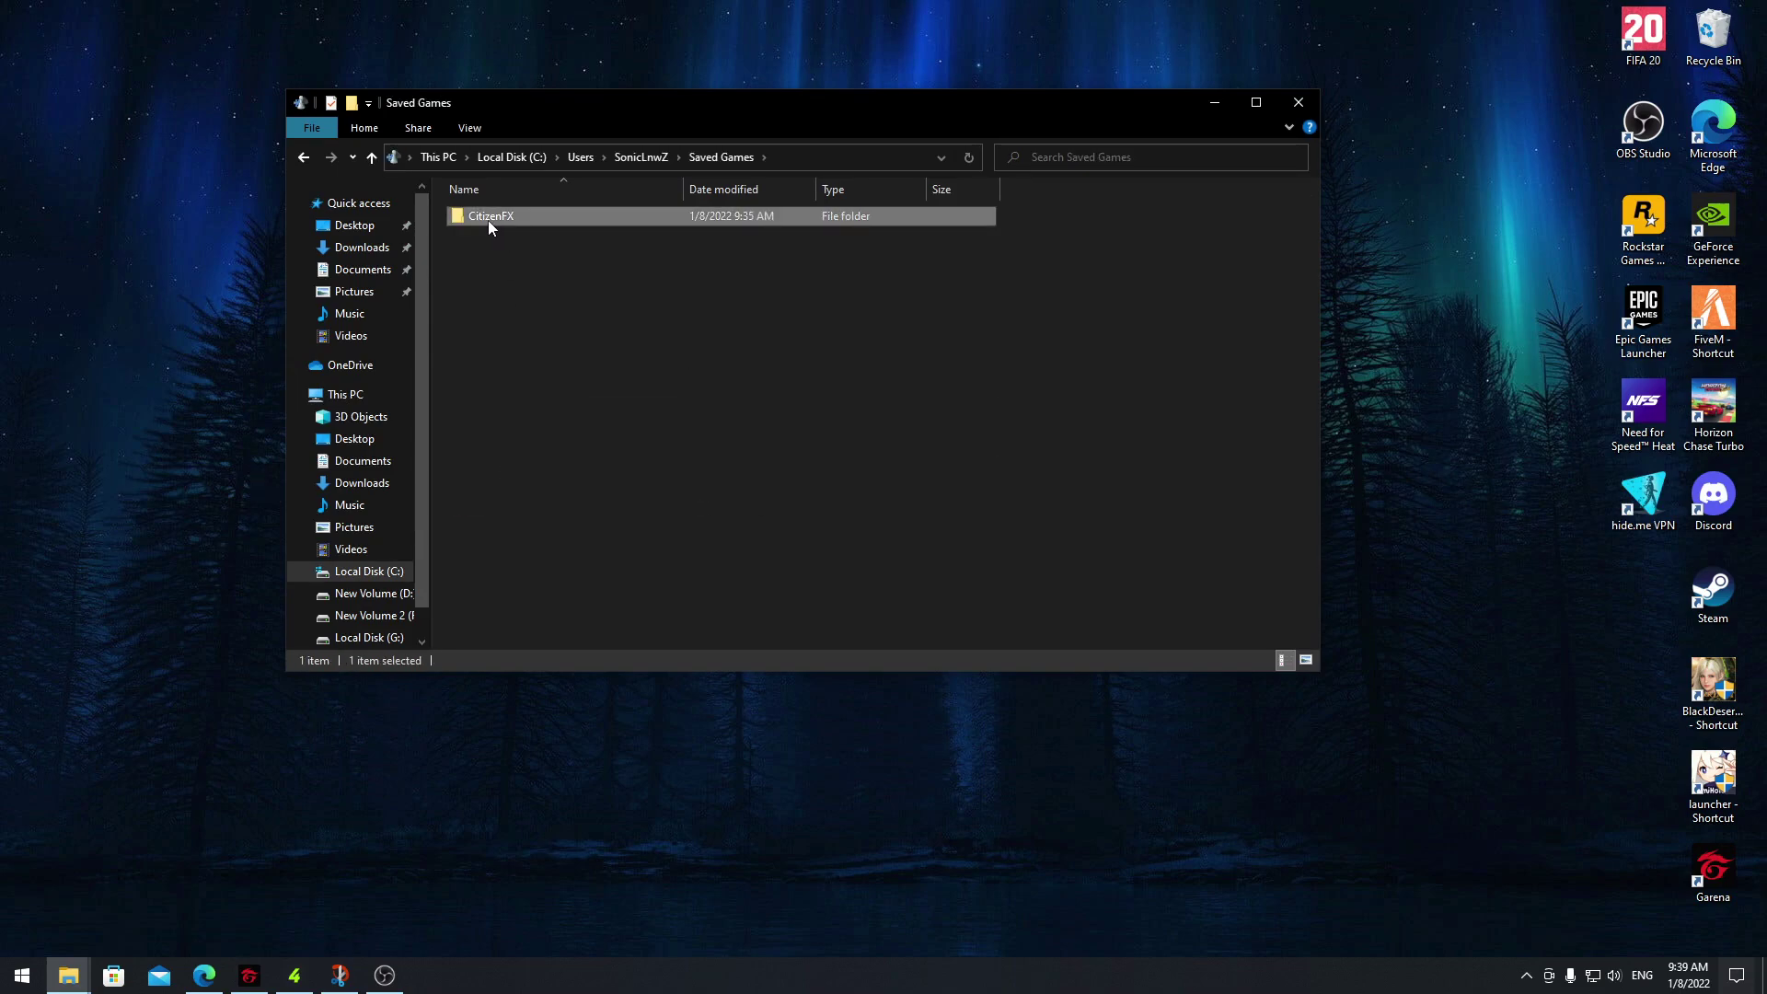
key("Delete")
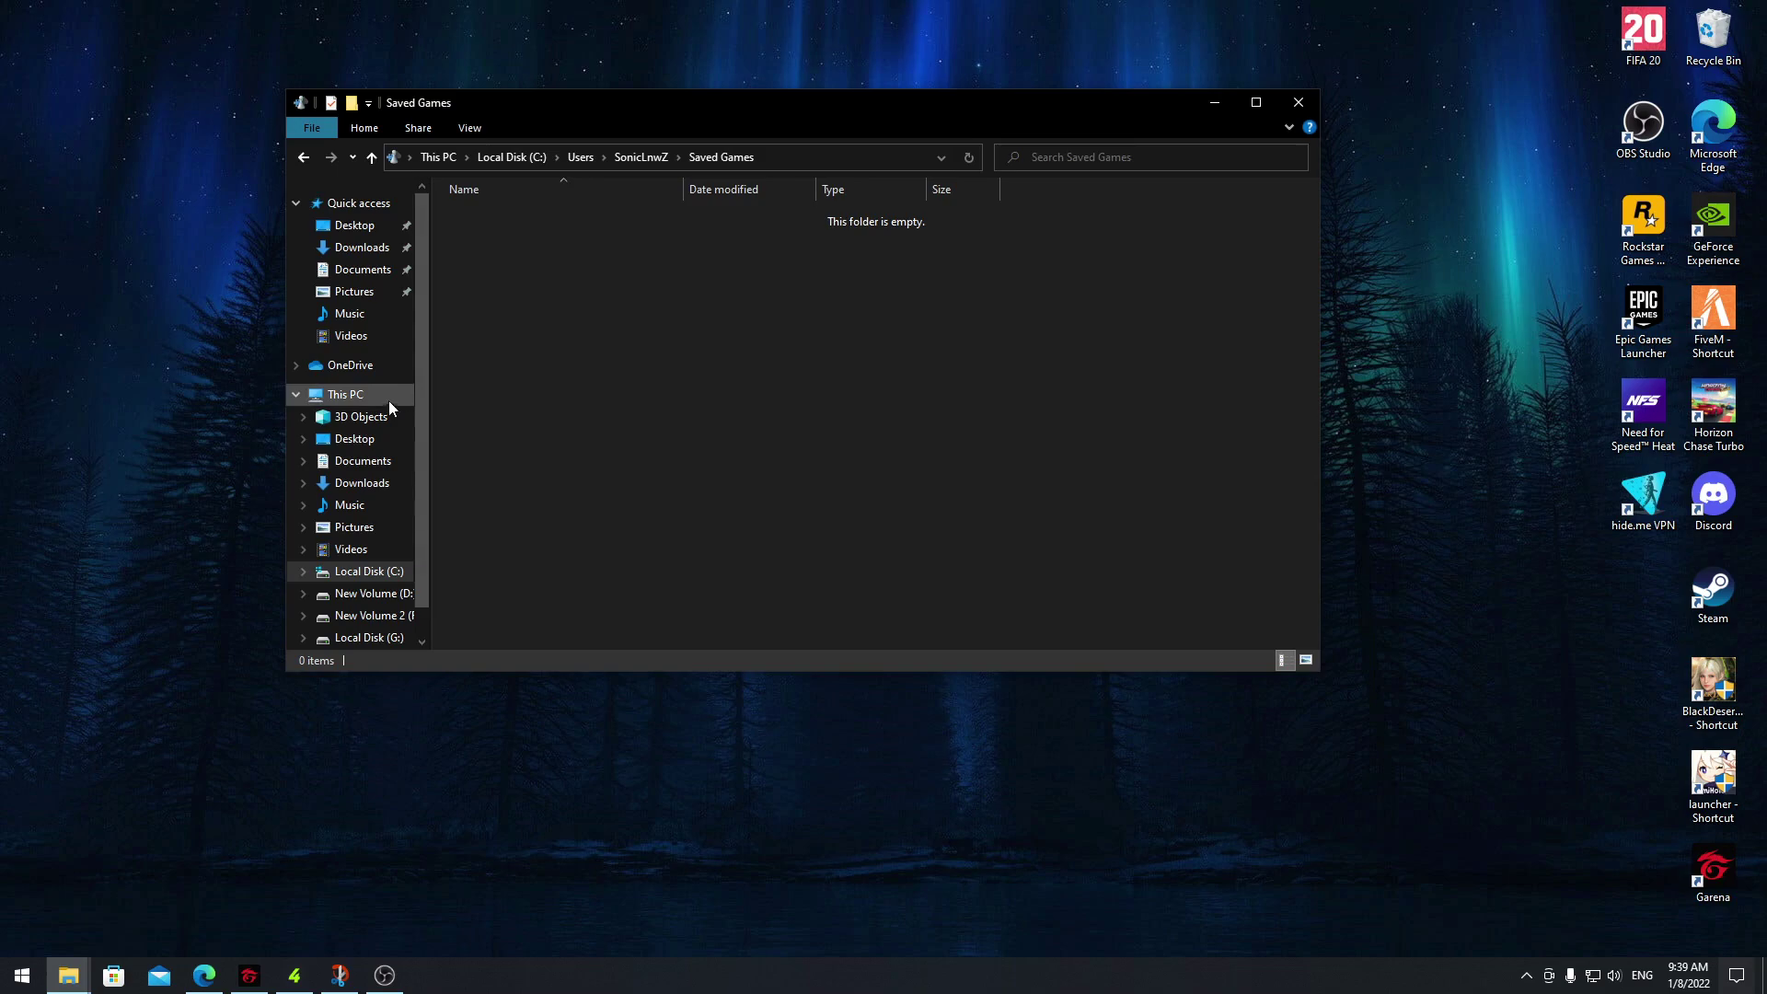
left_click(829, 159)
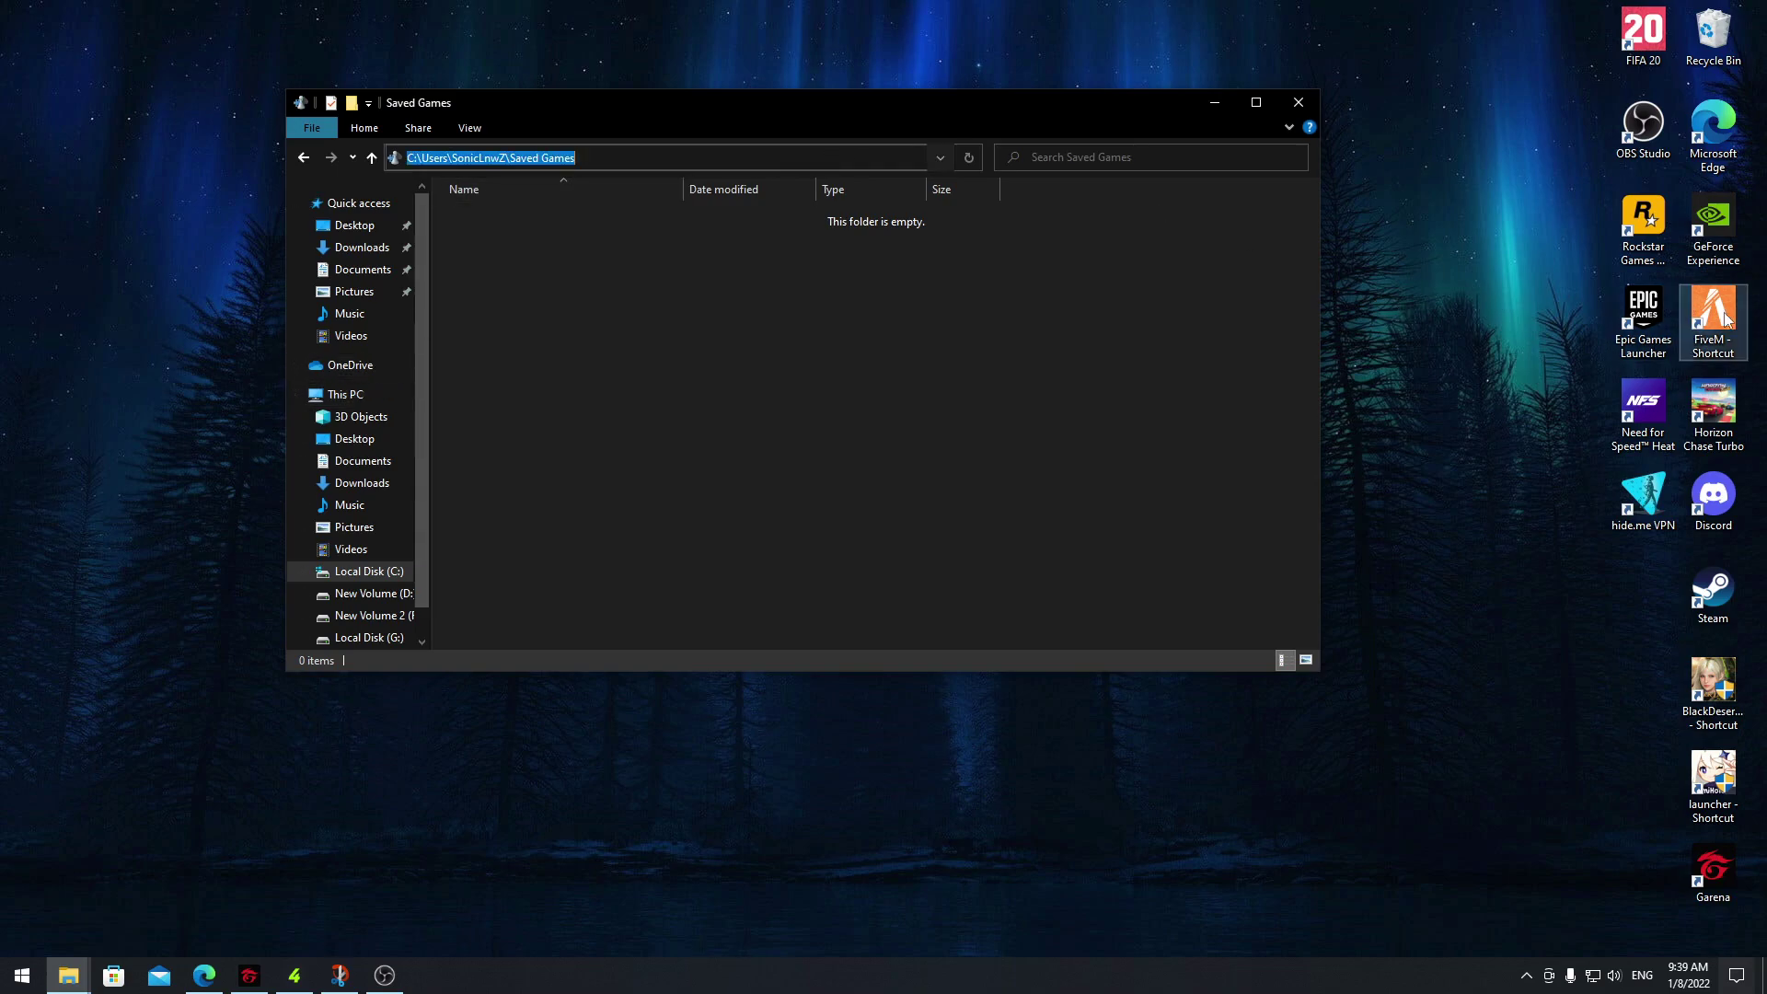
Open the FiveM shortcut's file location
left_click(1432, 271)
right_click(1714, 305)
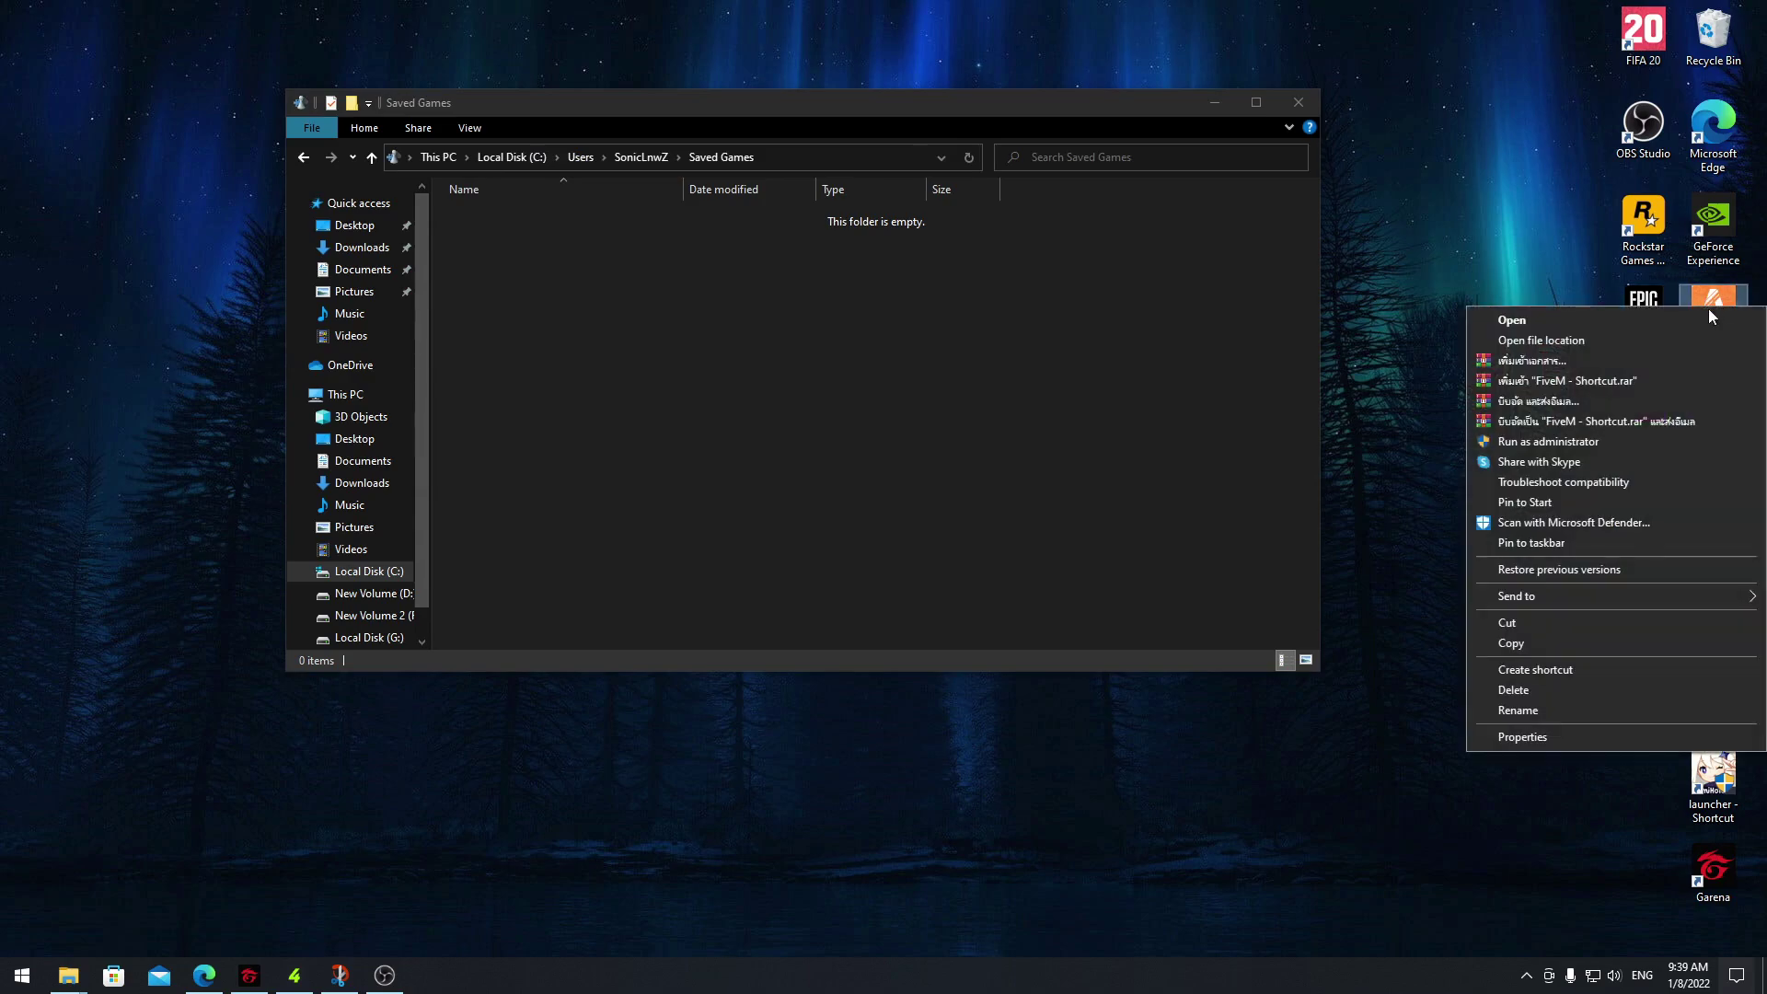
left_click(1539, 341)
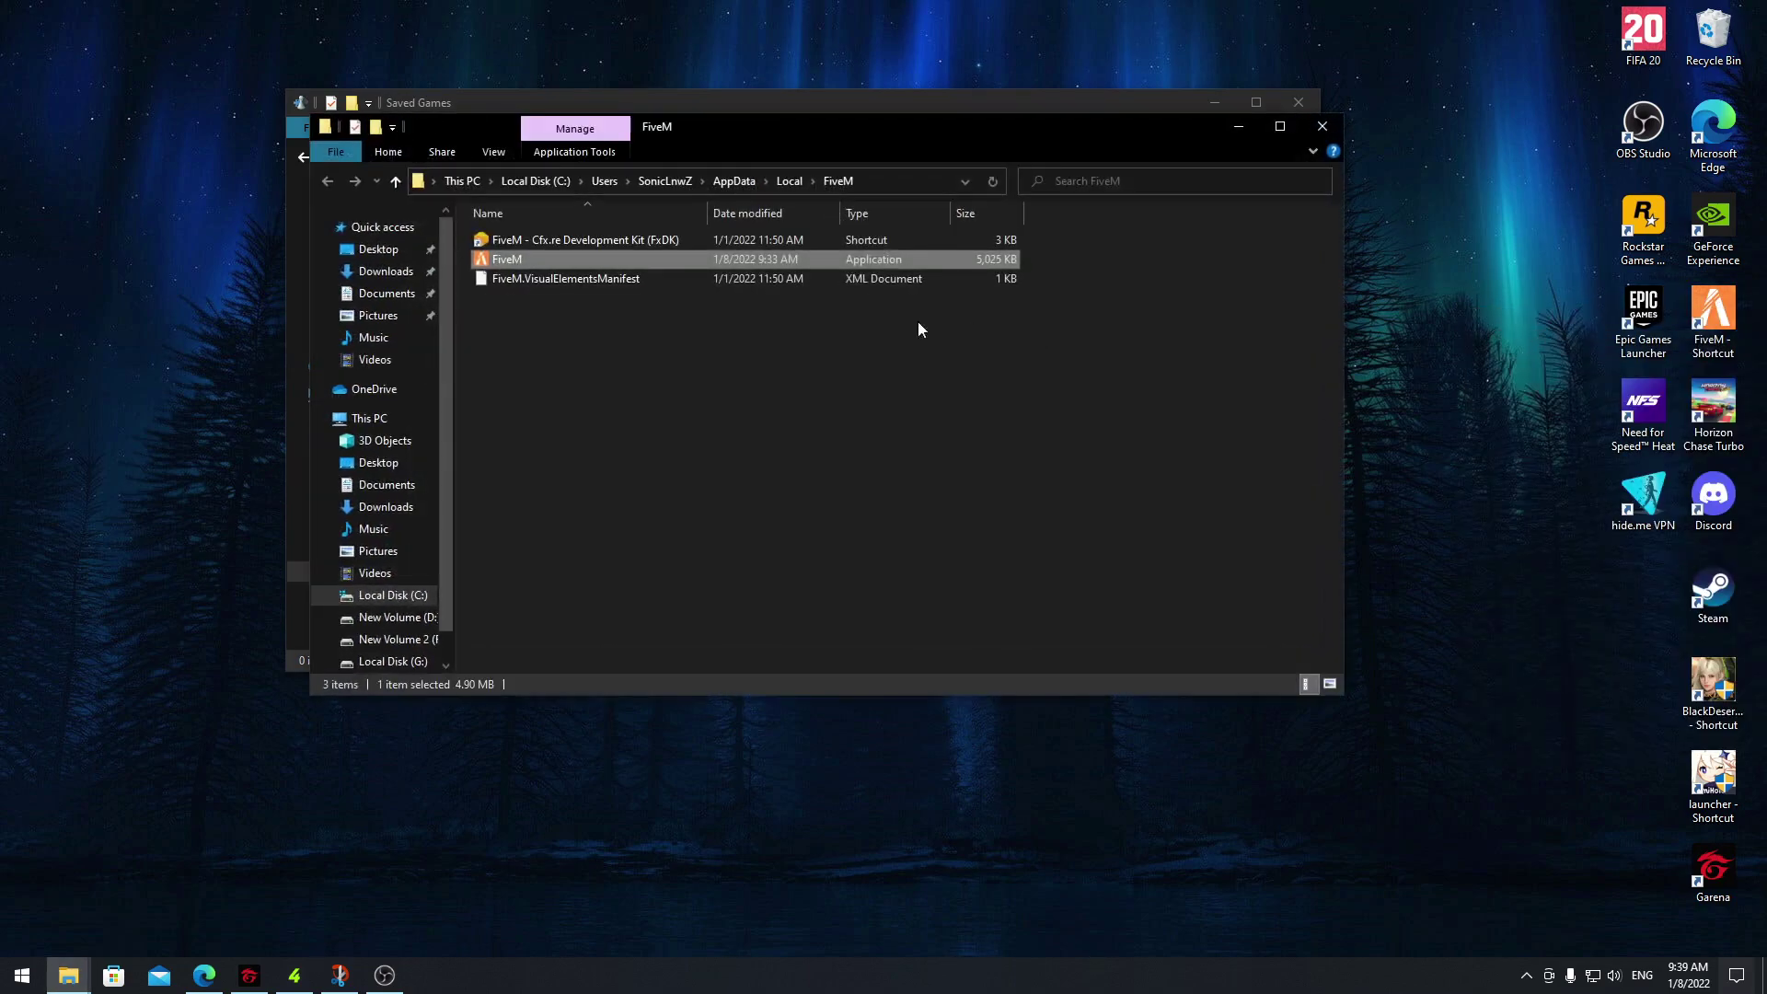
Launch FiveM from the shortcut and accept updating the outdated game data
double_click(1716, 315)
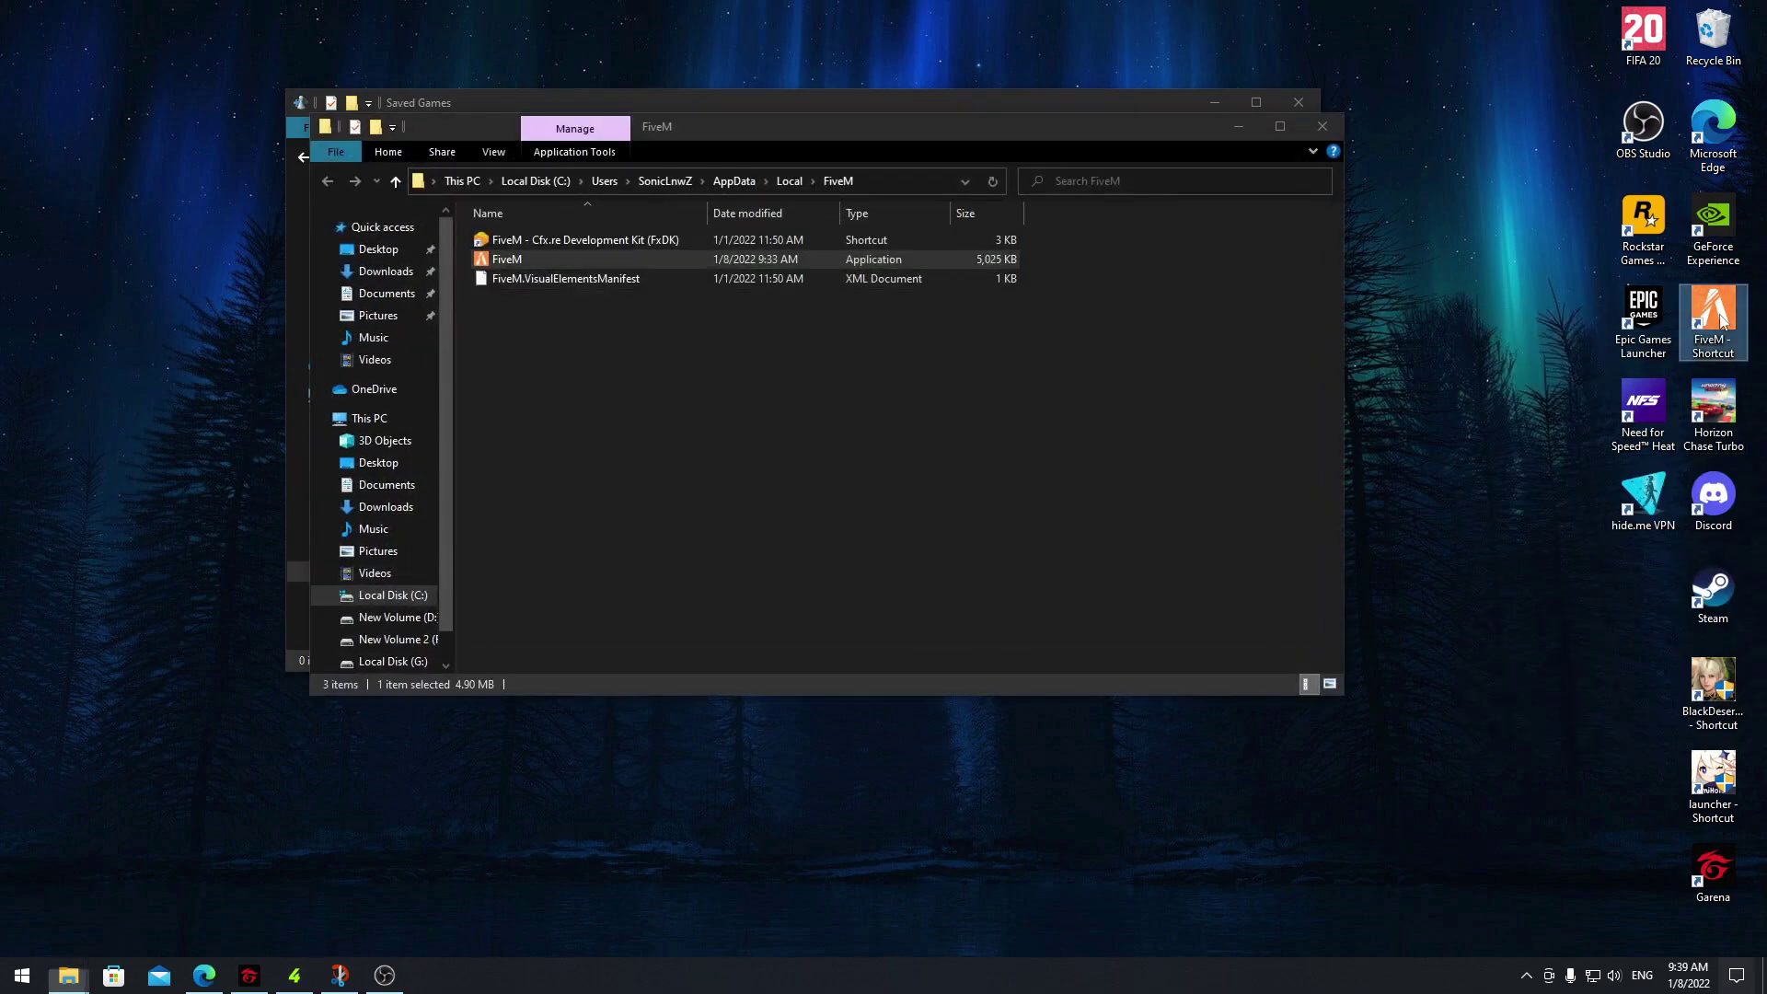
left_click(599, 401)
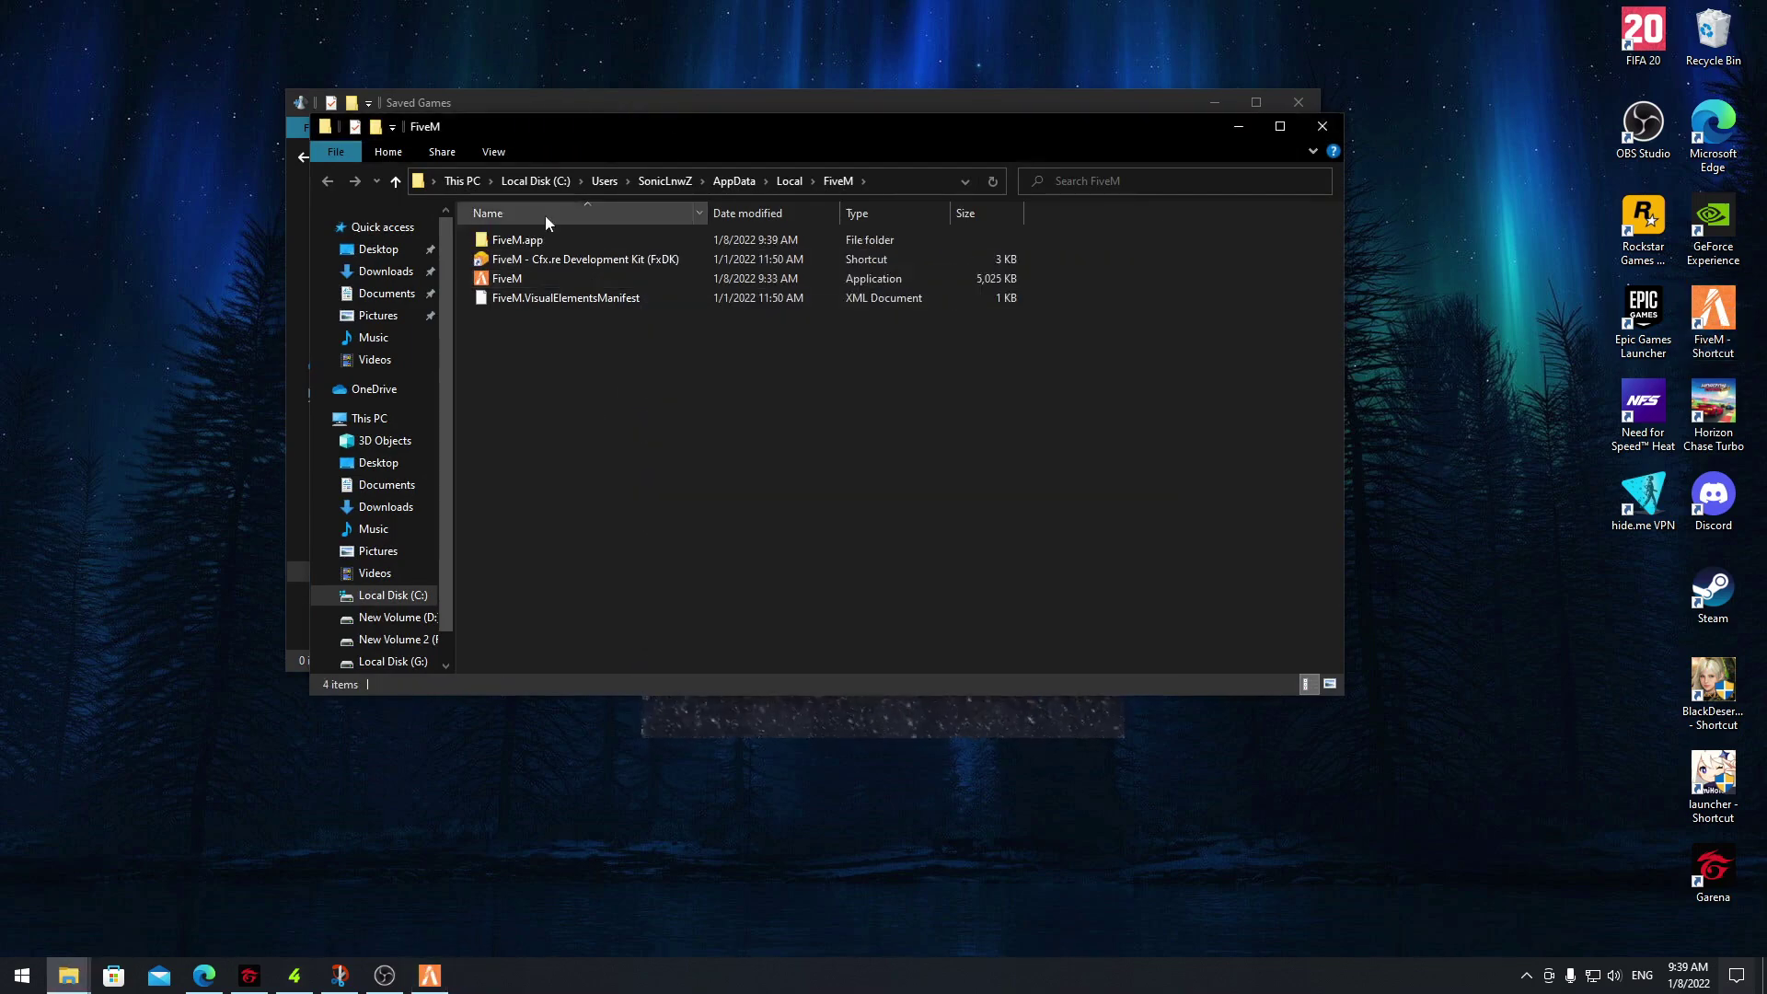
left_click(516, 240)
left_click(830, 711)
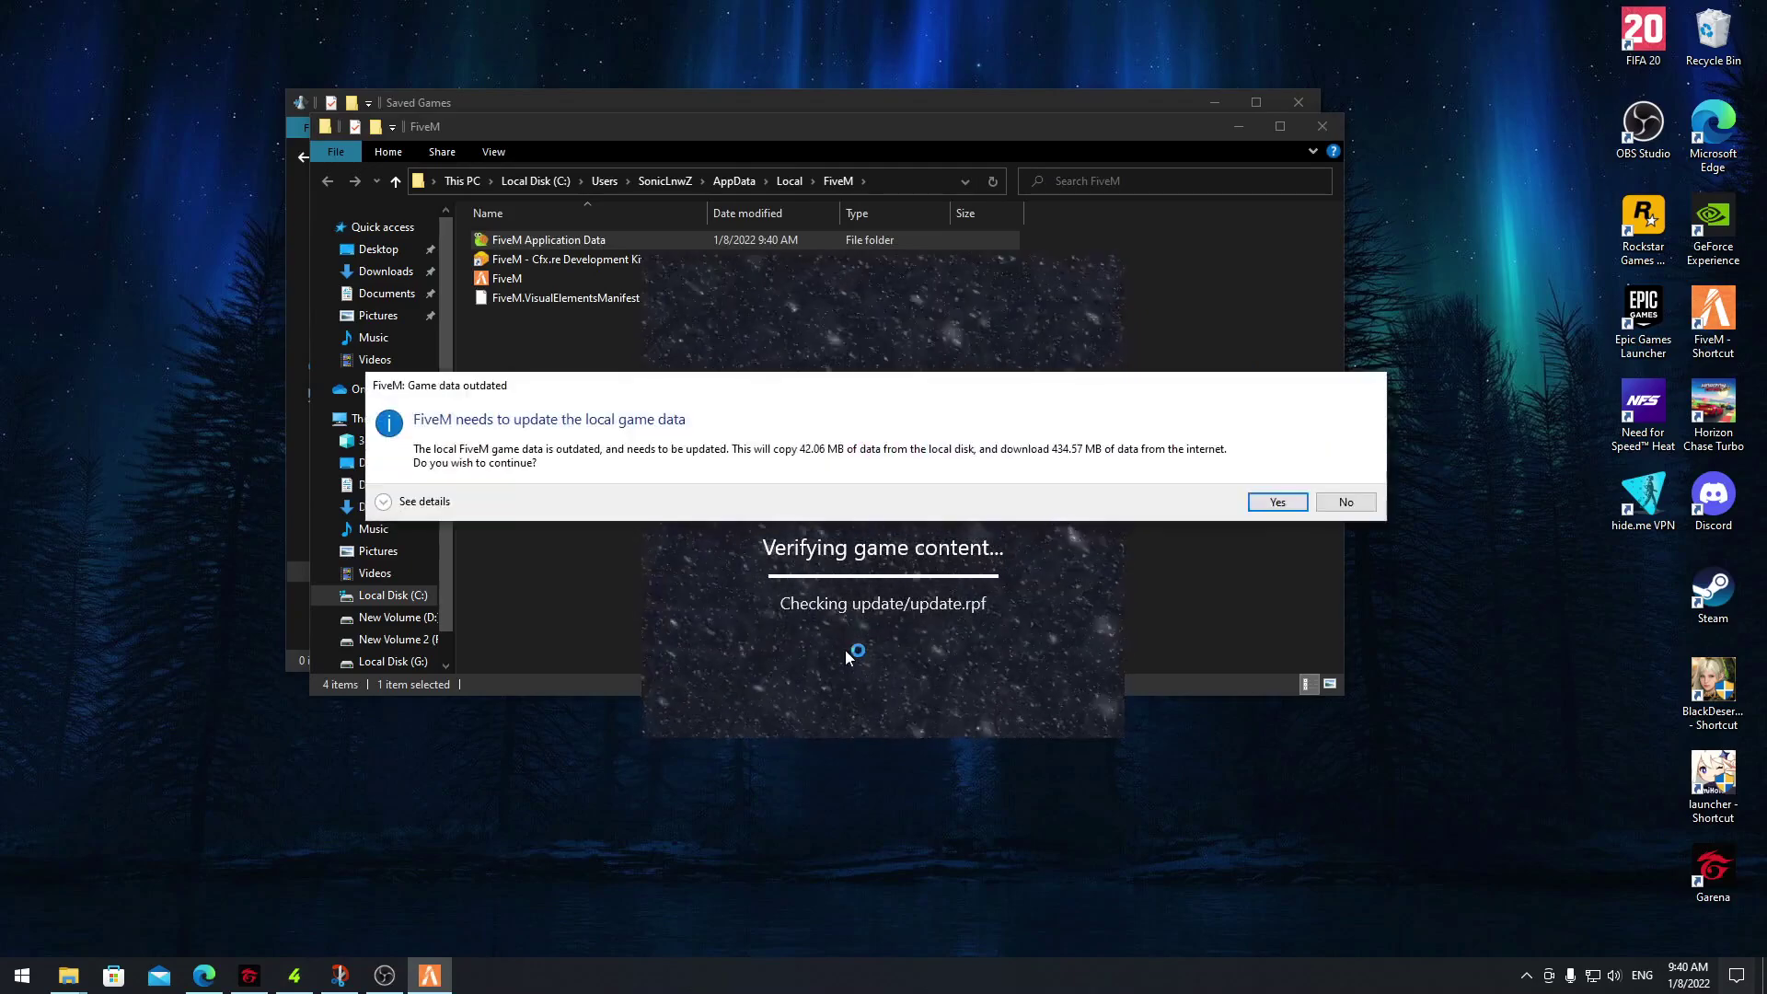
left_click(1275, 502)
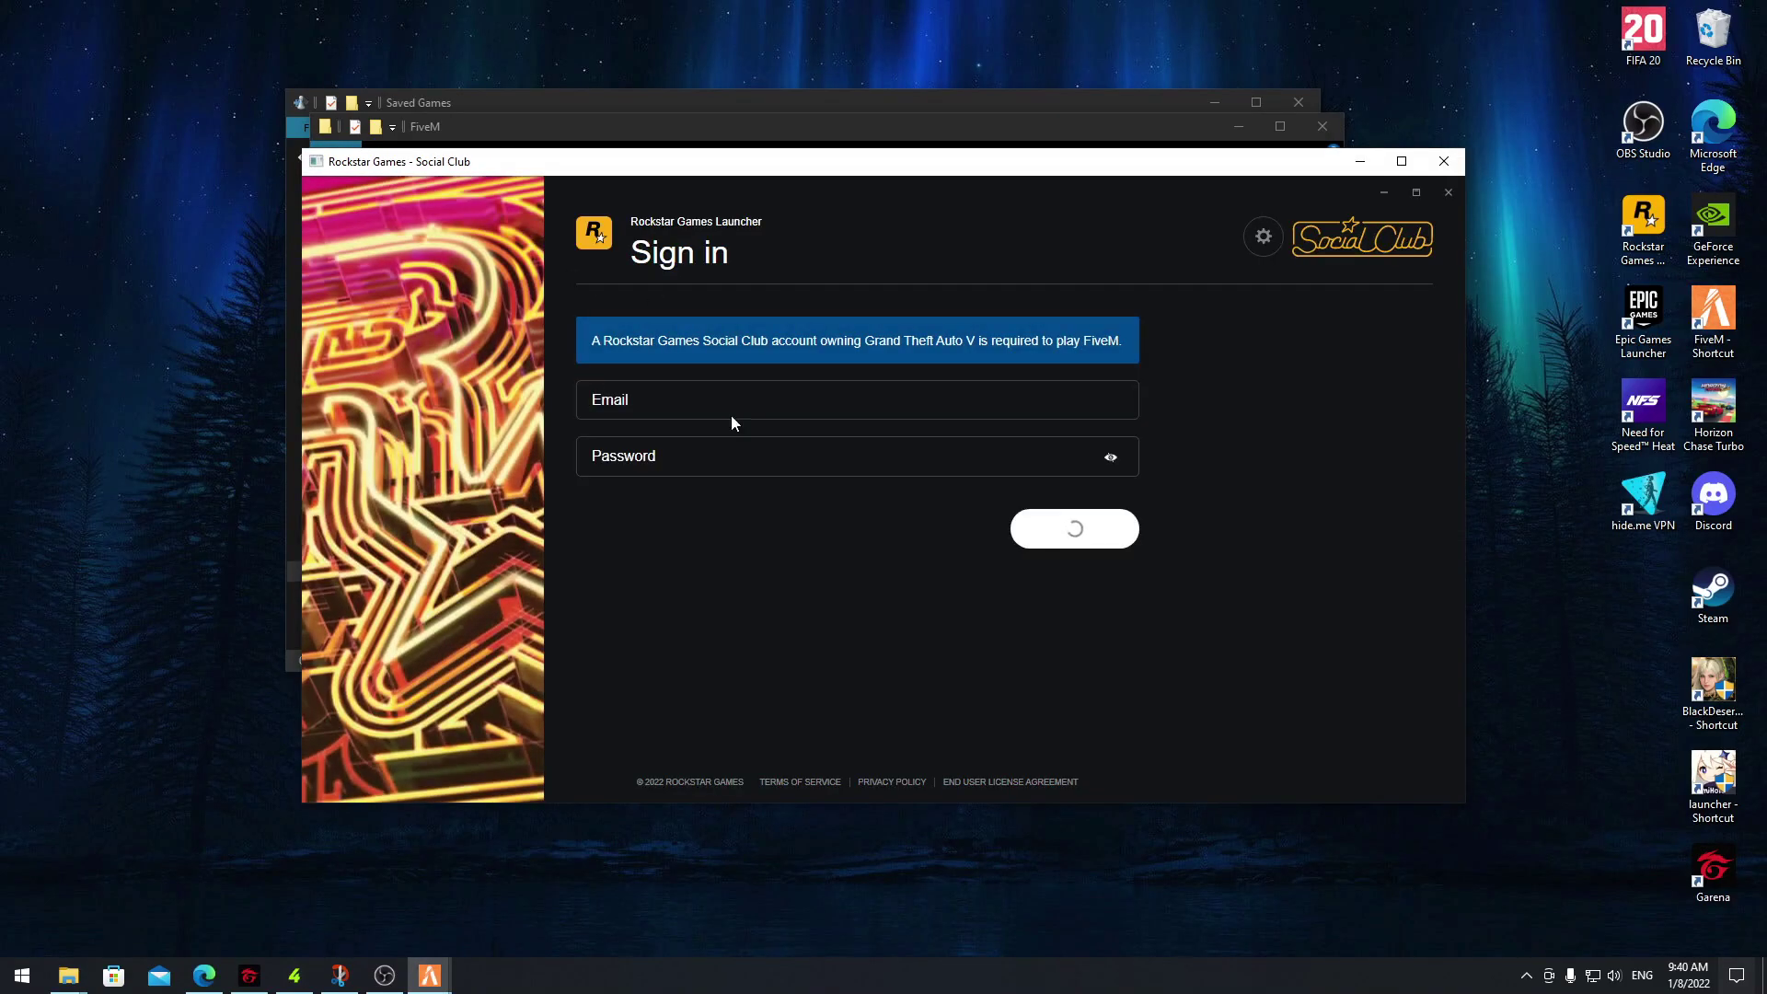
Sign in to Social Club with the account e-mail and password
left_click(727, 405)
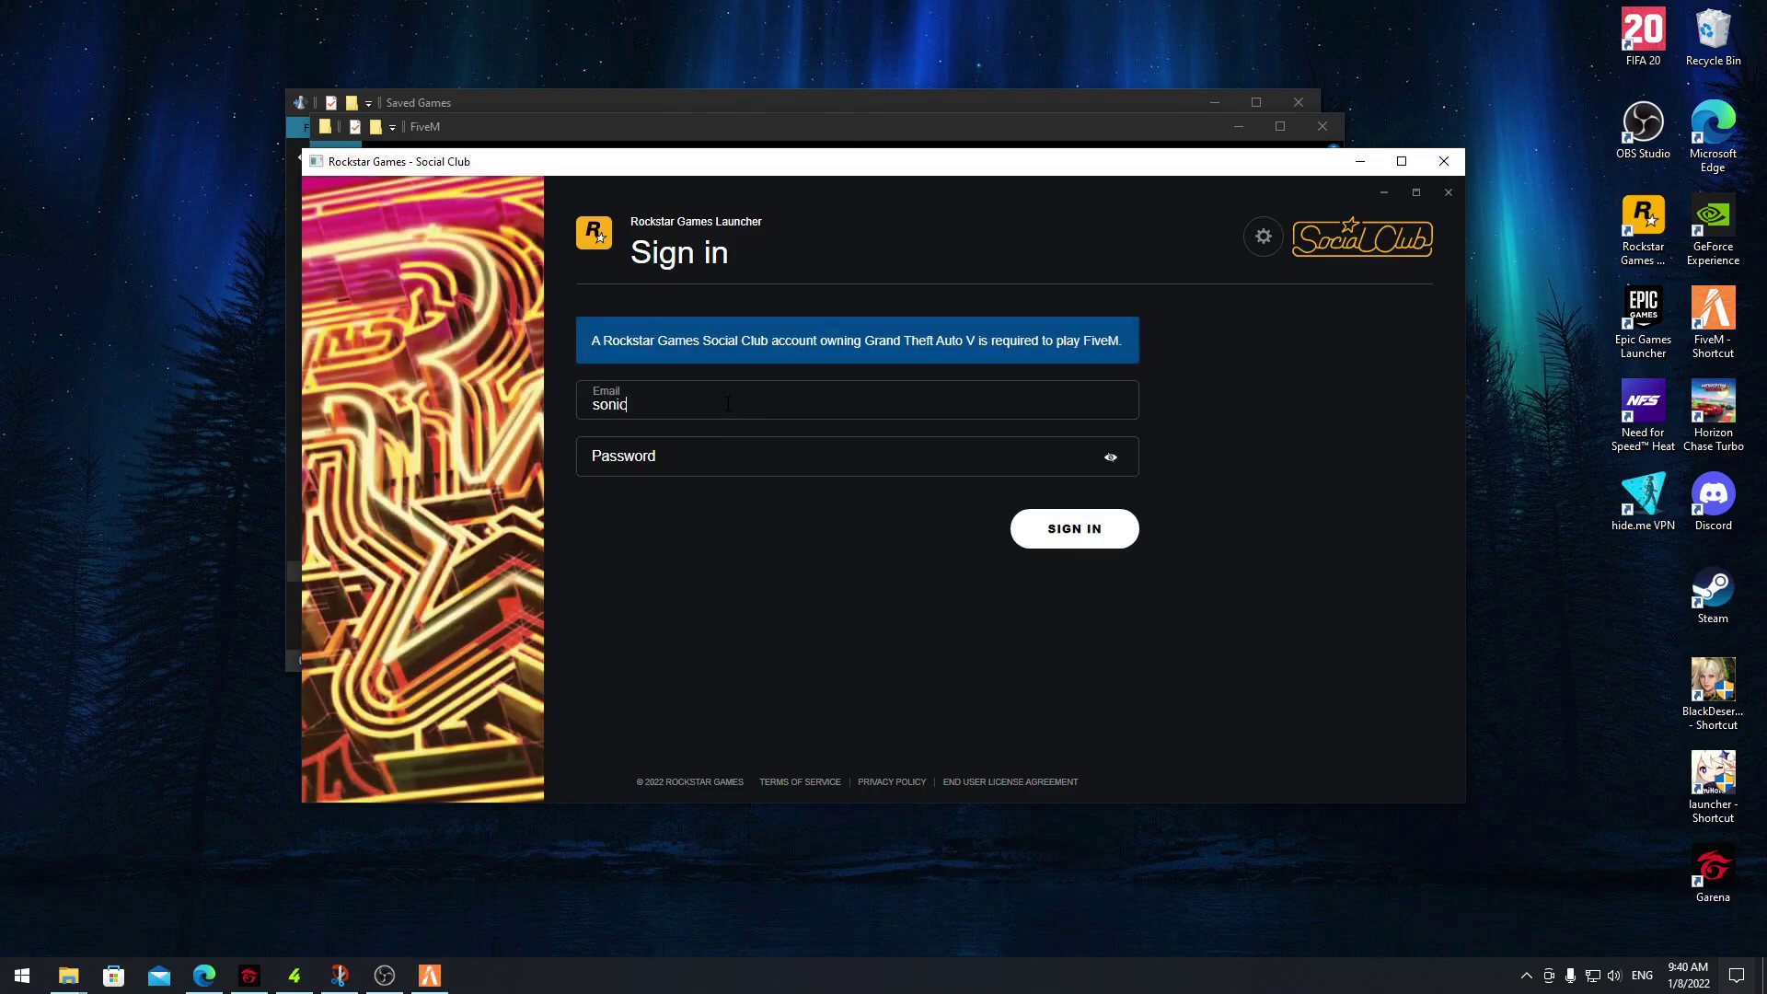
left_click(743, 455)
type("***")
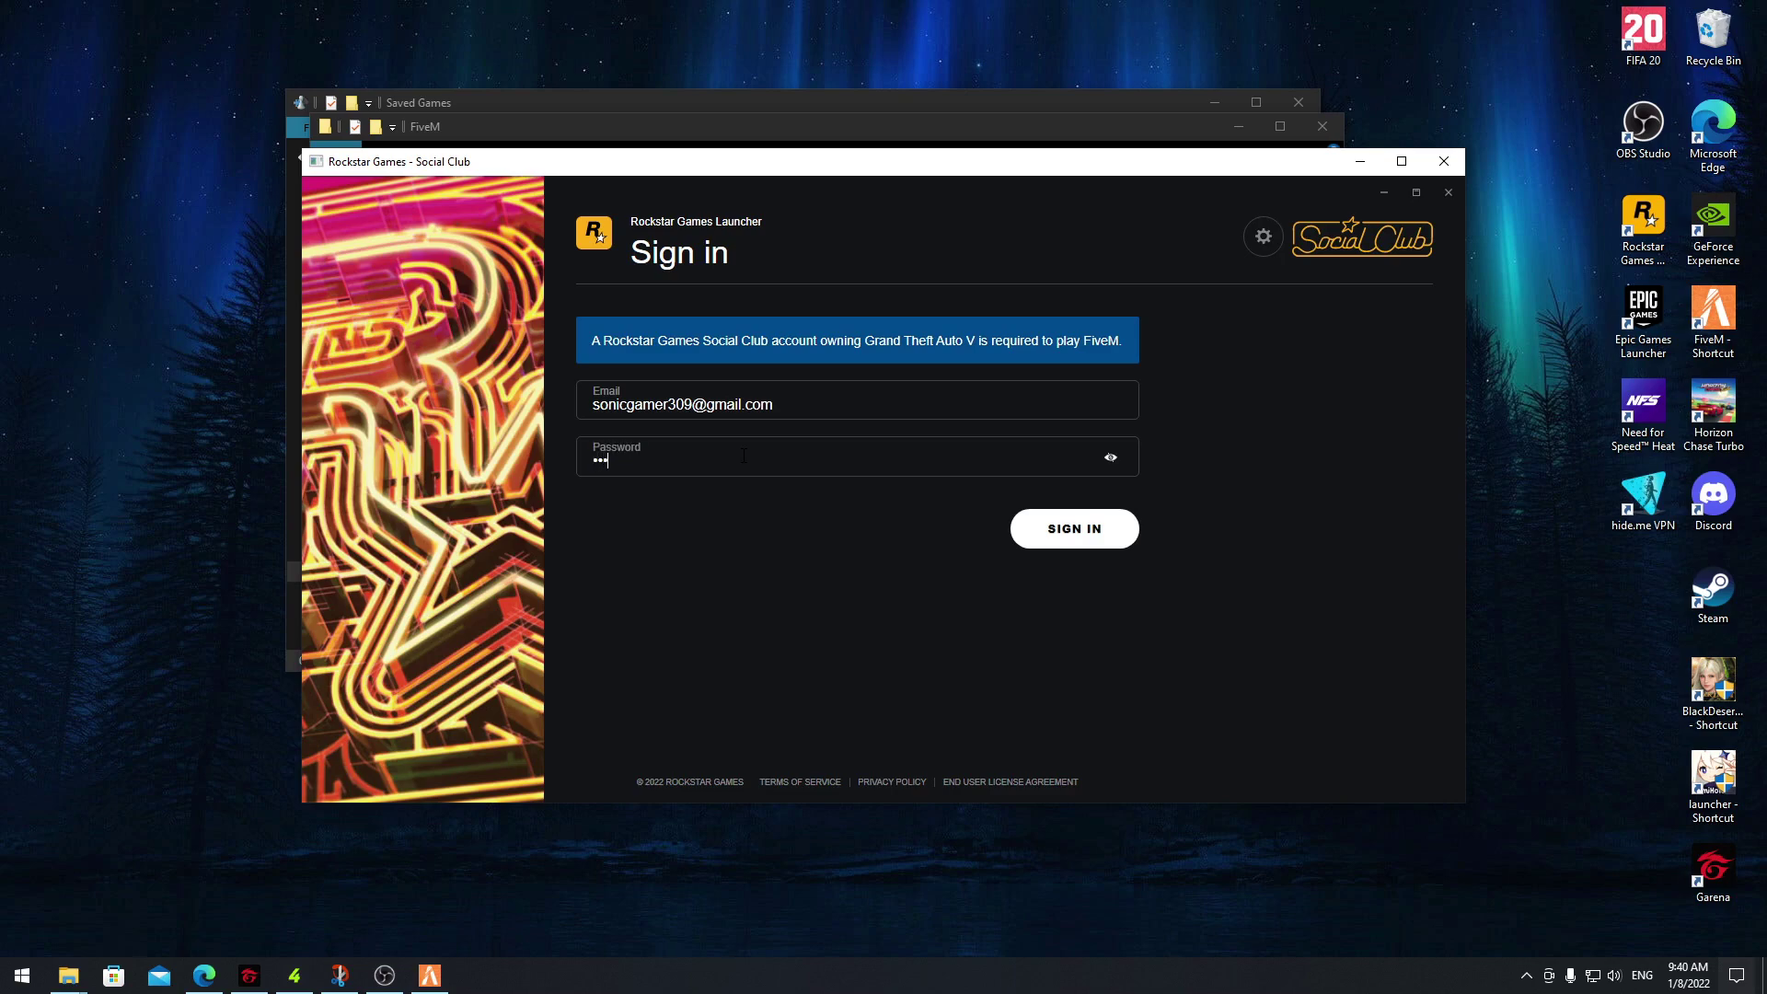
key("BackSpace")
type("******")
key("Return")
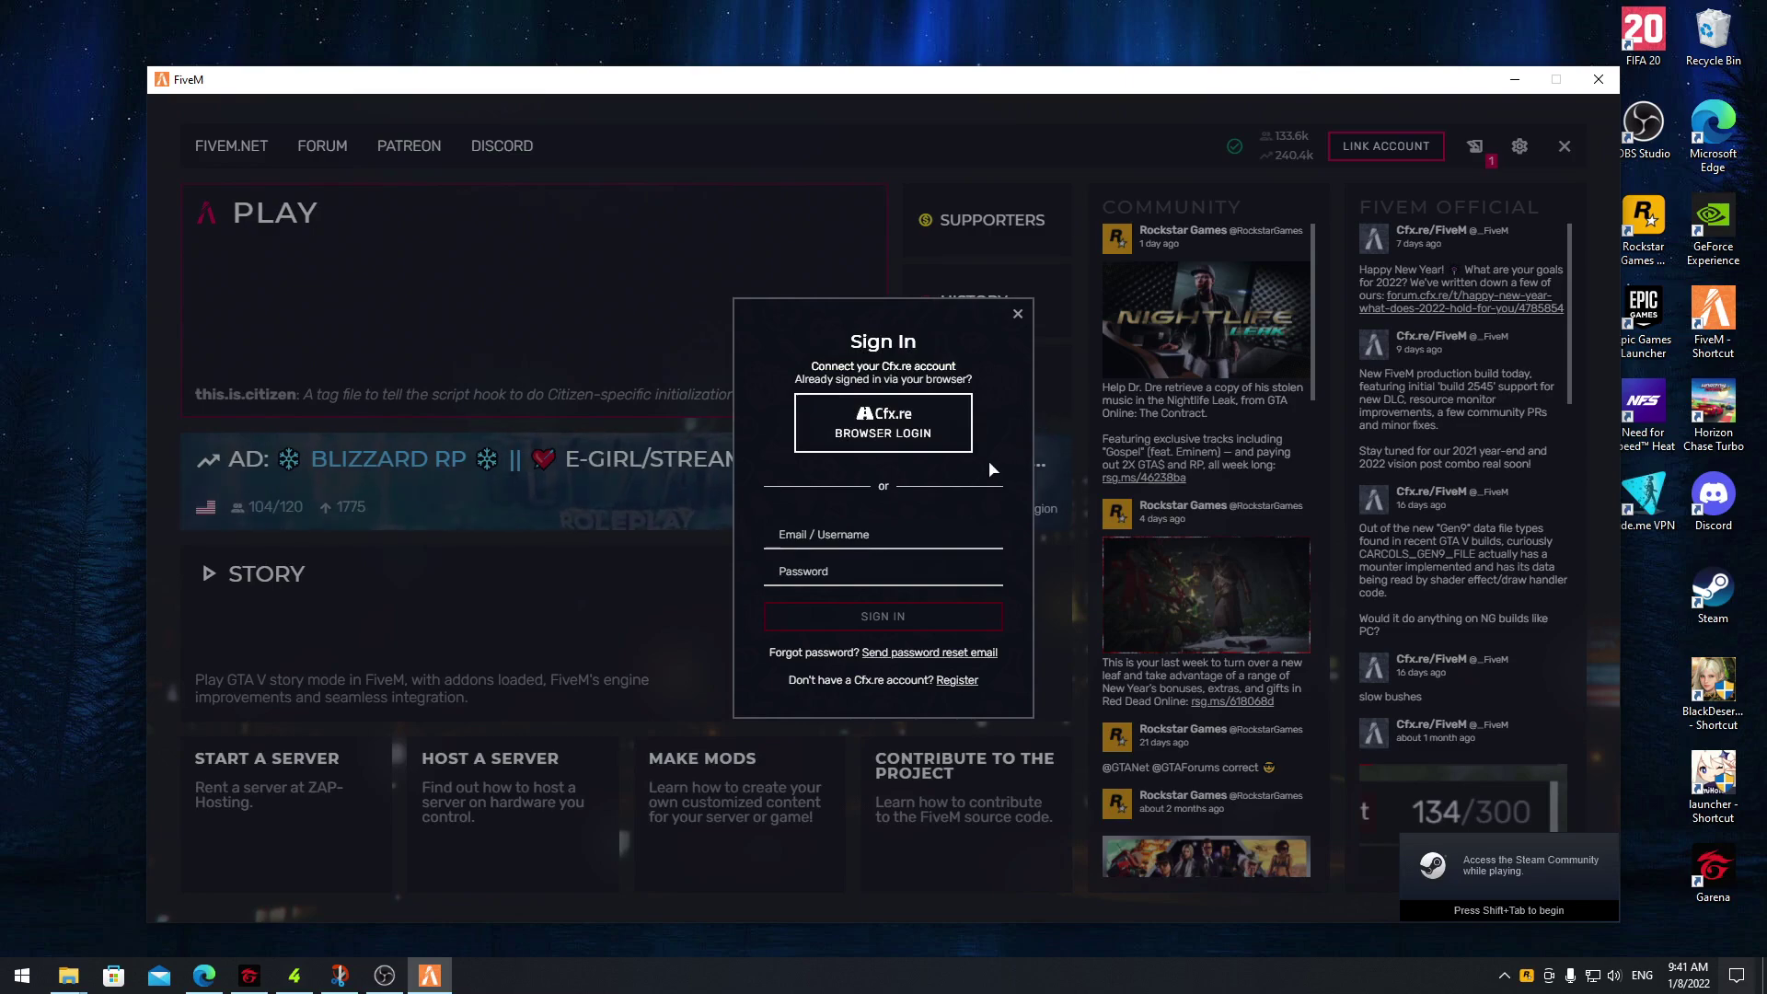
Choose BROWSER LOGIN in the Cfx.re Sign In dialog
left_click(894, 434)
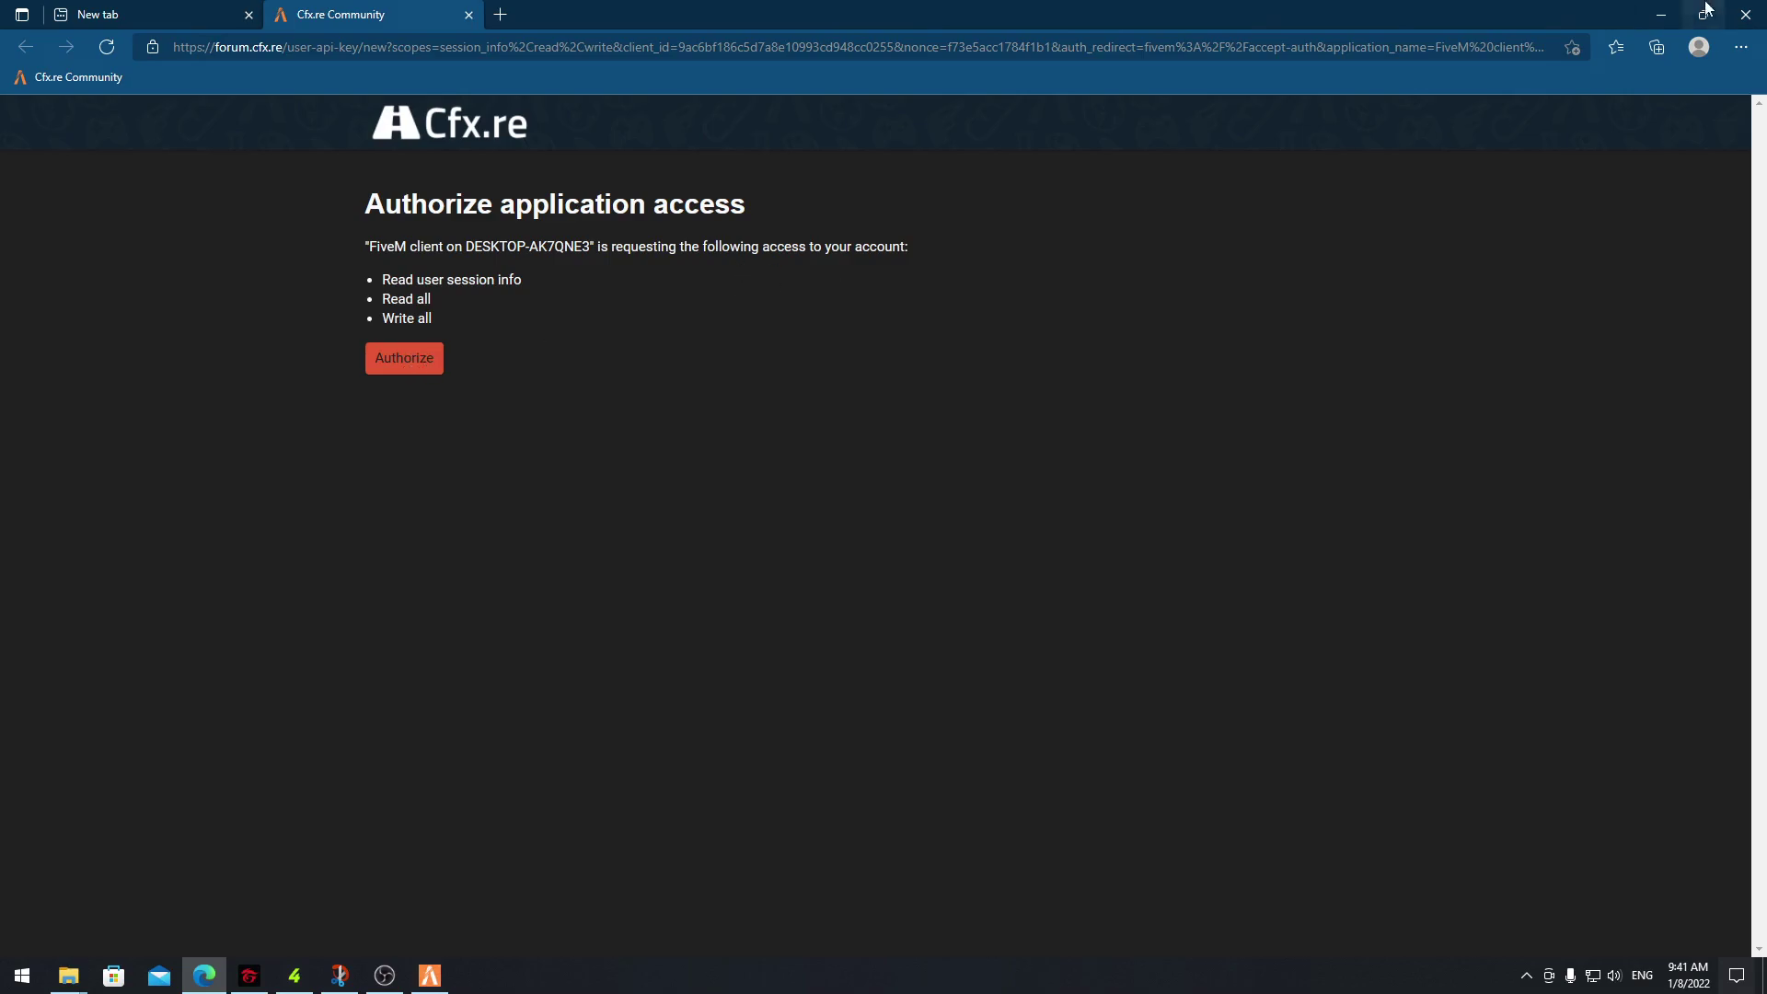
Remove forum.cfx.re from Edge's Application links permissions and close the Settings tab
left_click(1740, 50)
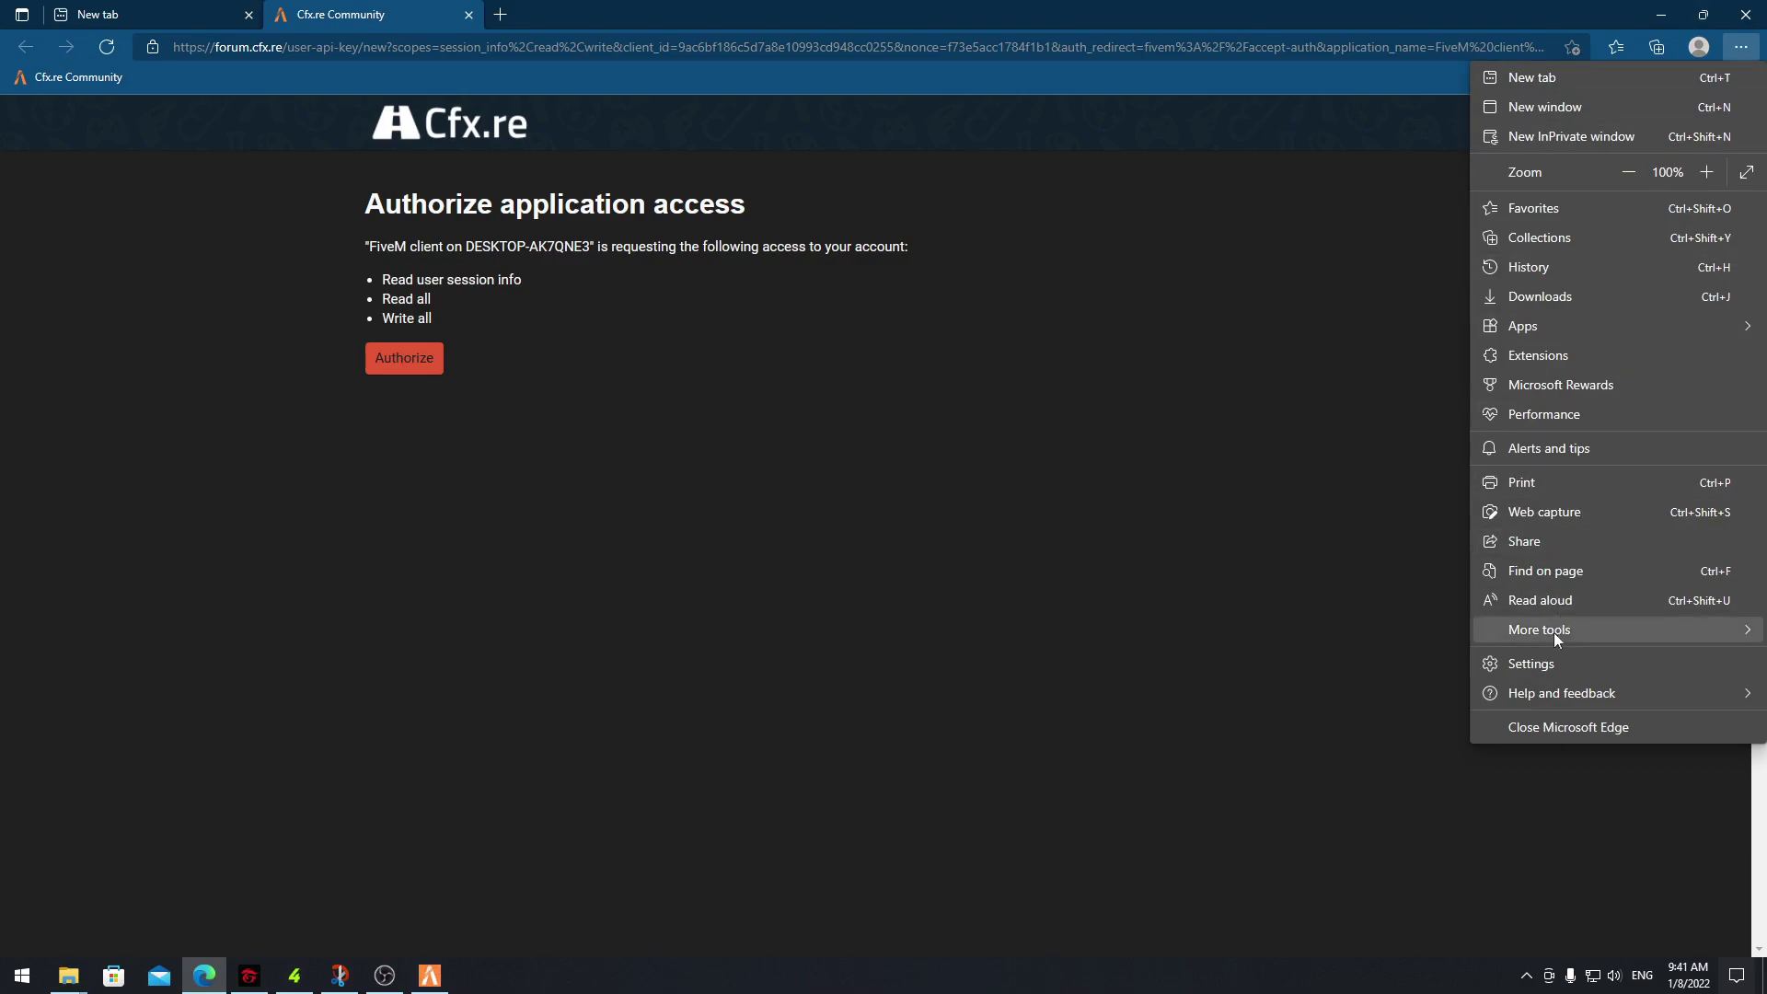
left_click(1532, 664)
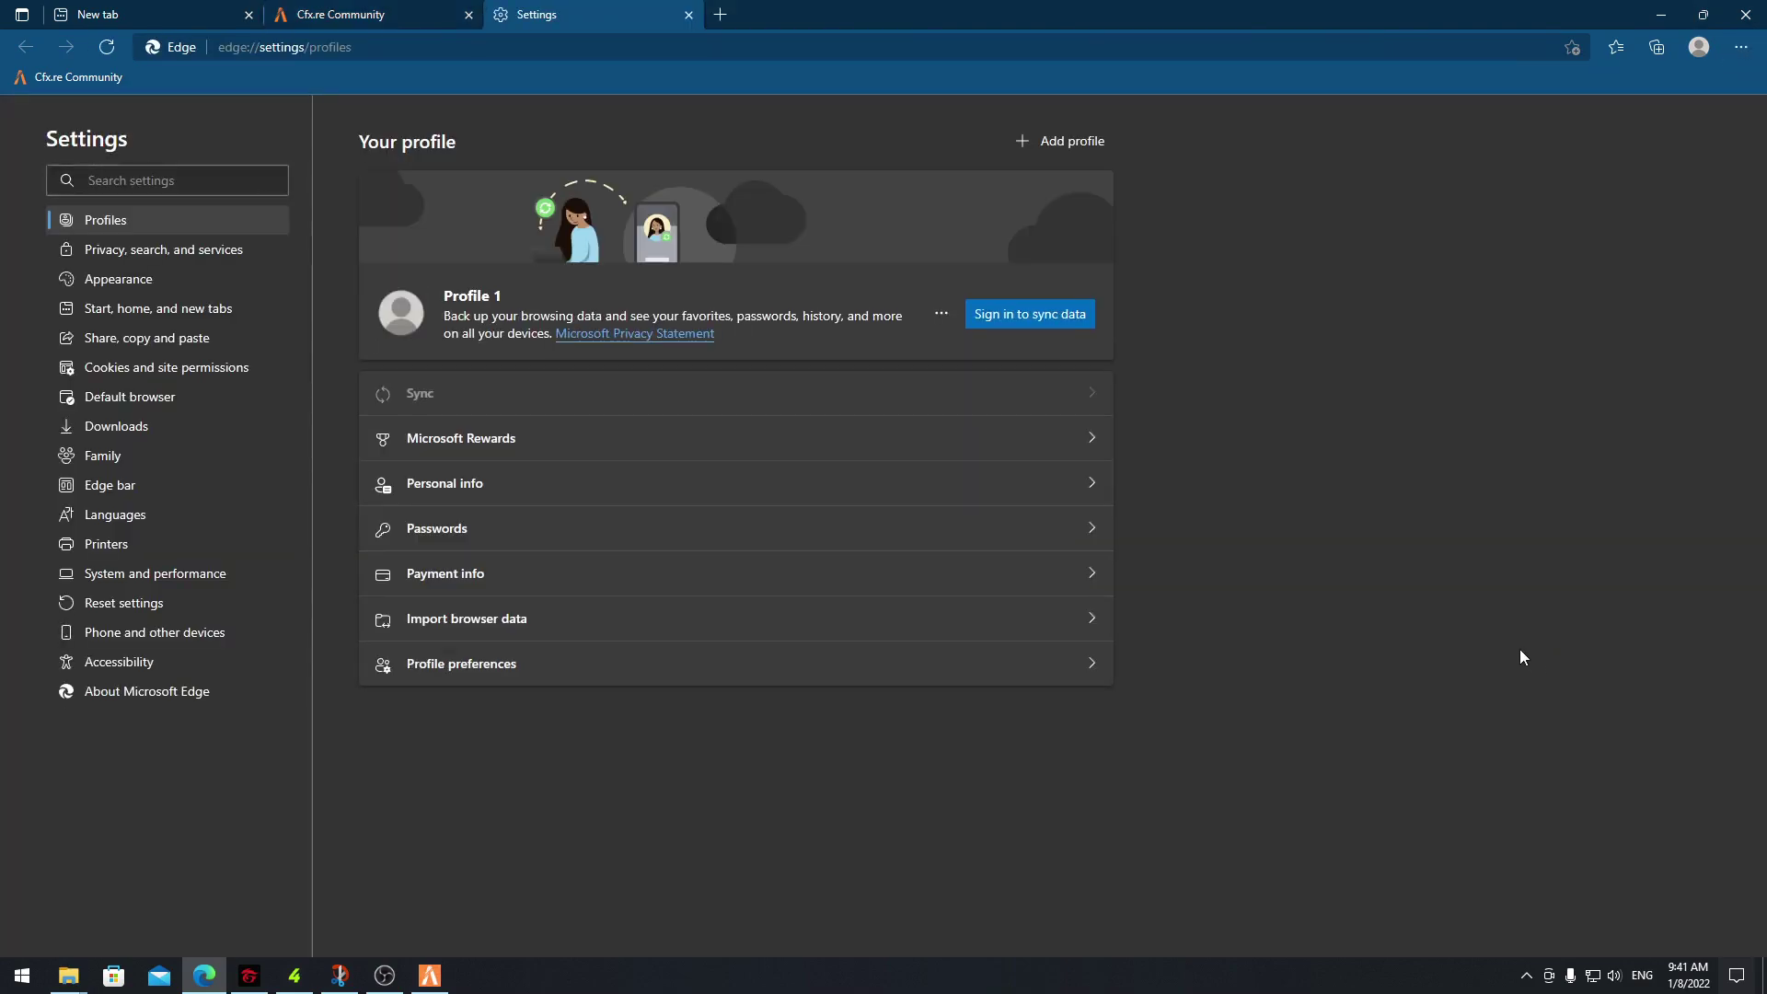
left_click(242, 371)
scroll(726, 502, "down", 10)
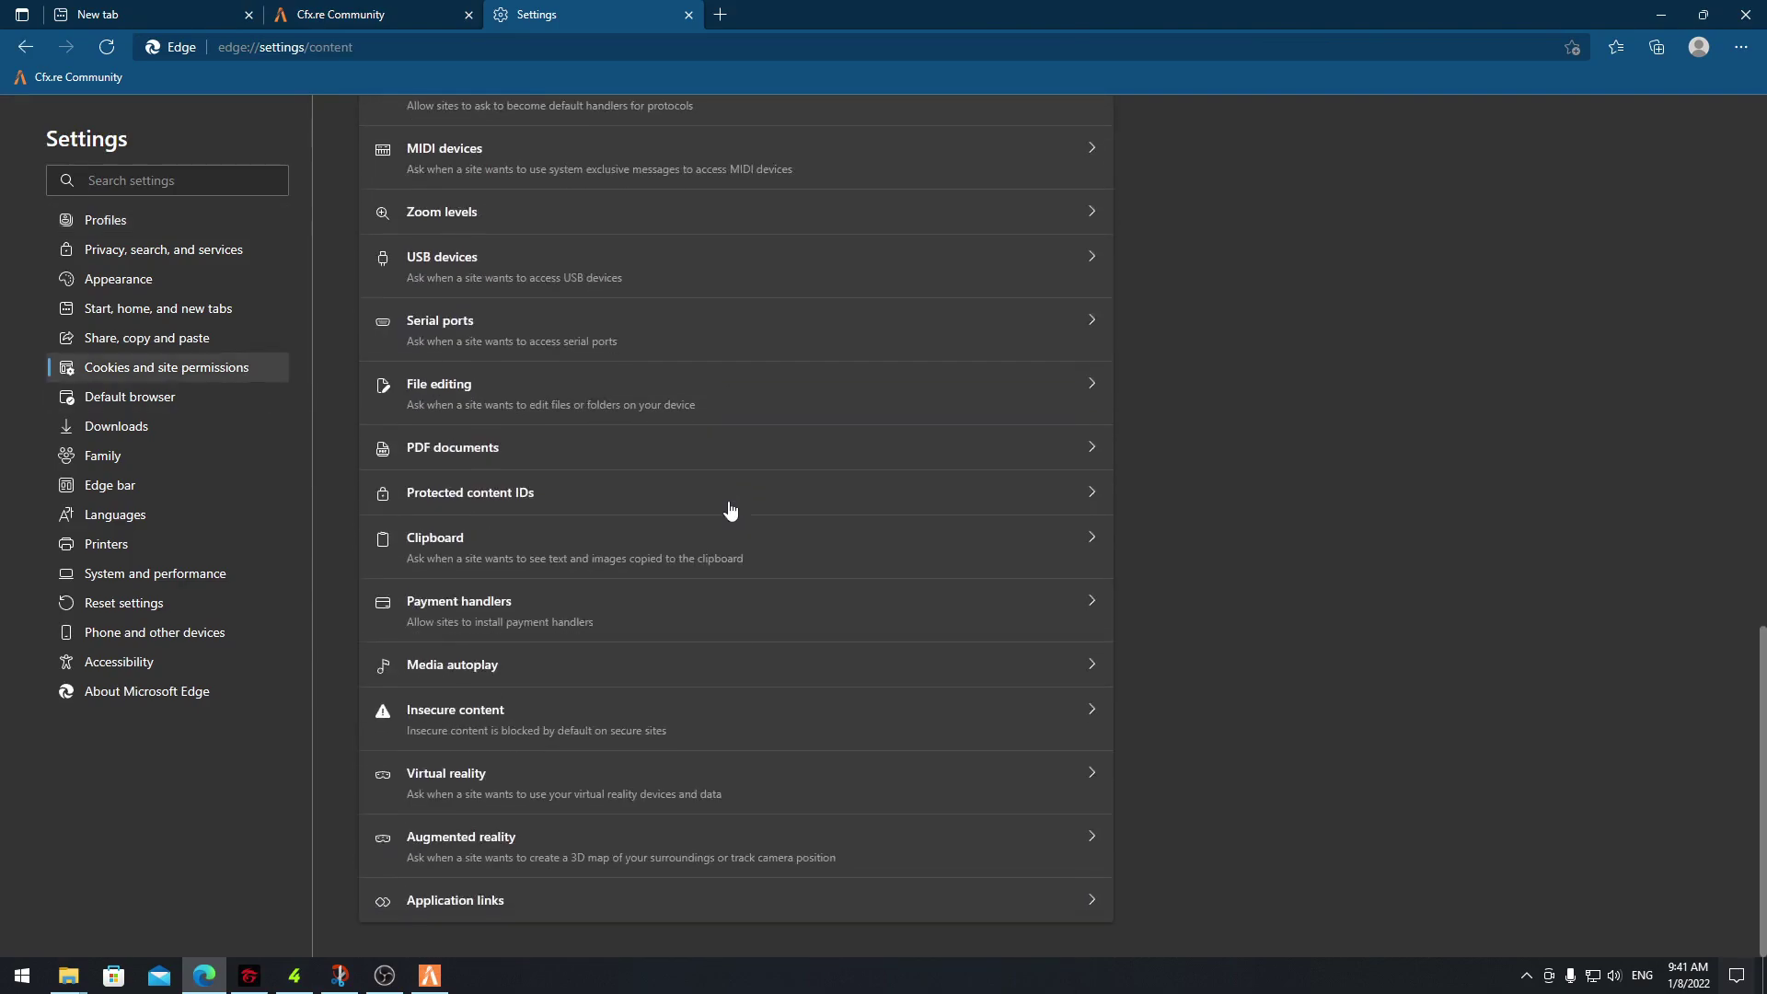
left_click(513, 910)
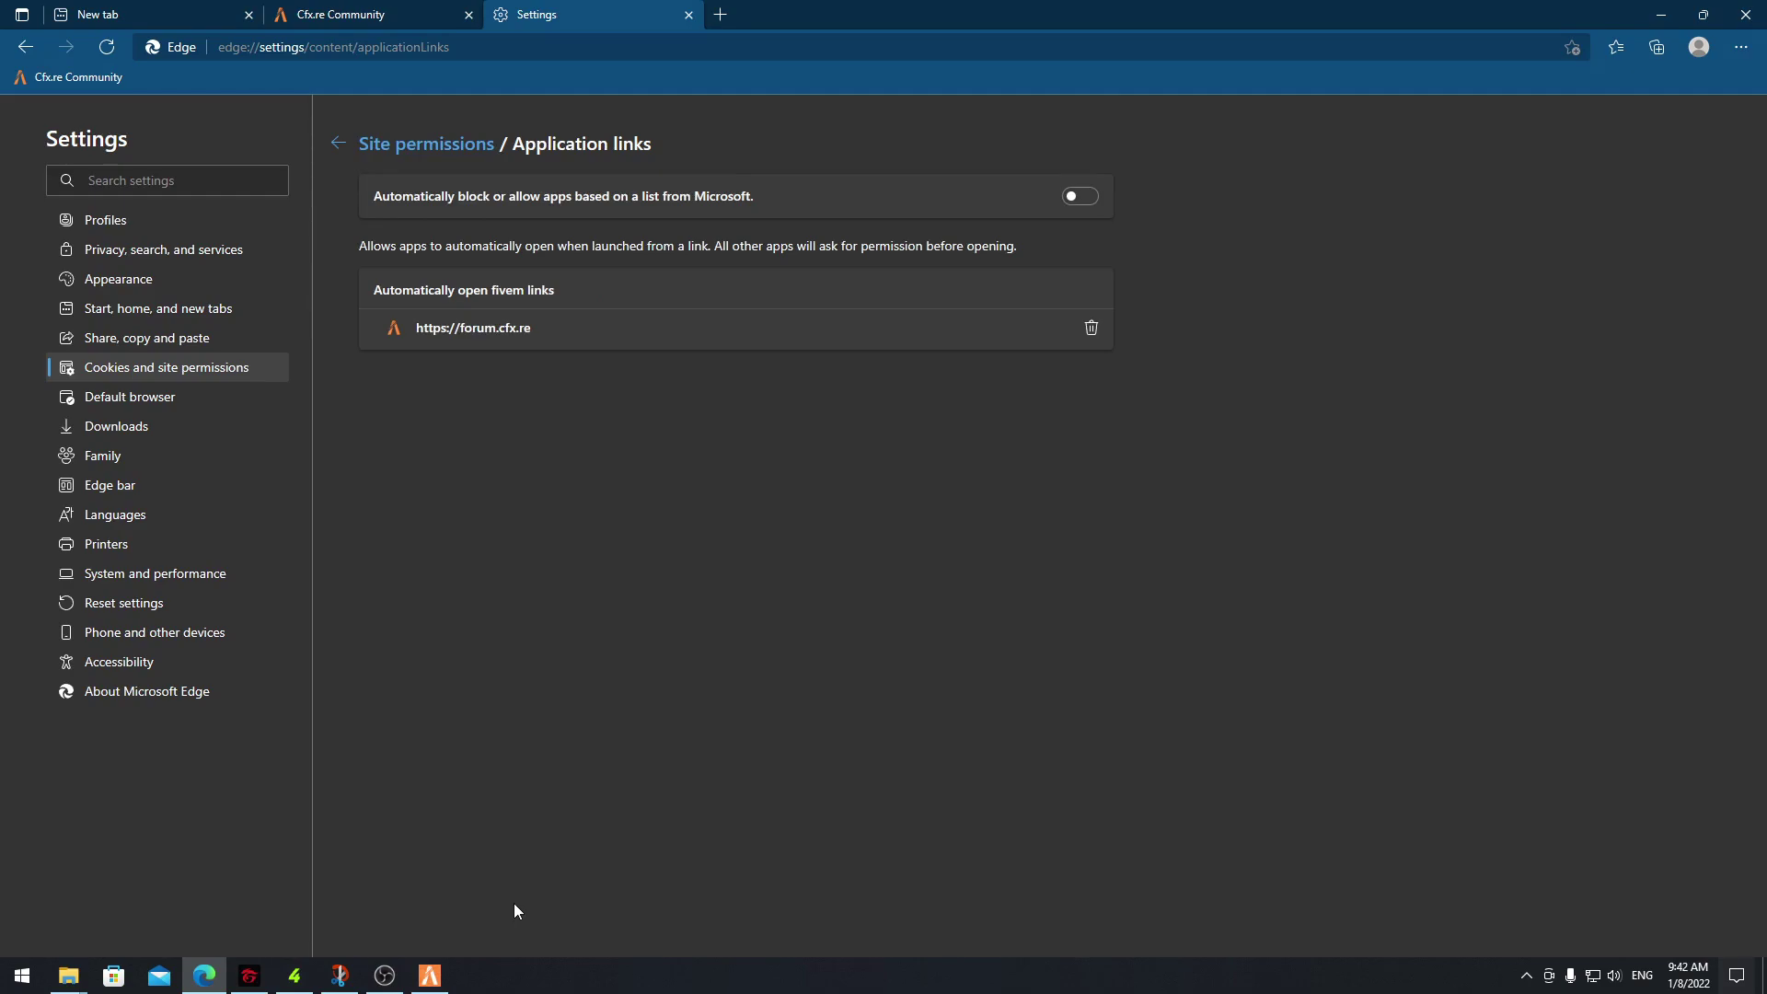
left_click(1092, 330)
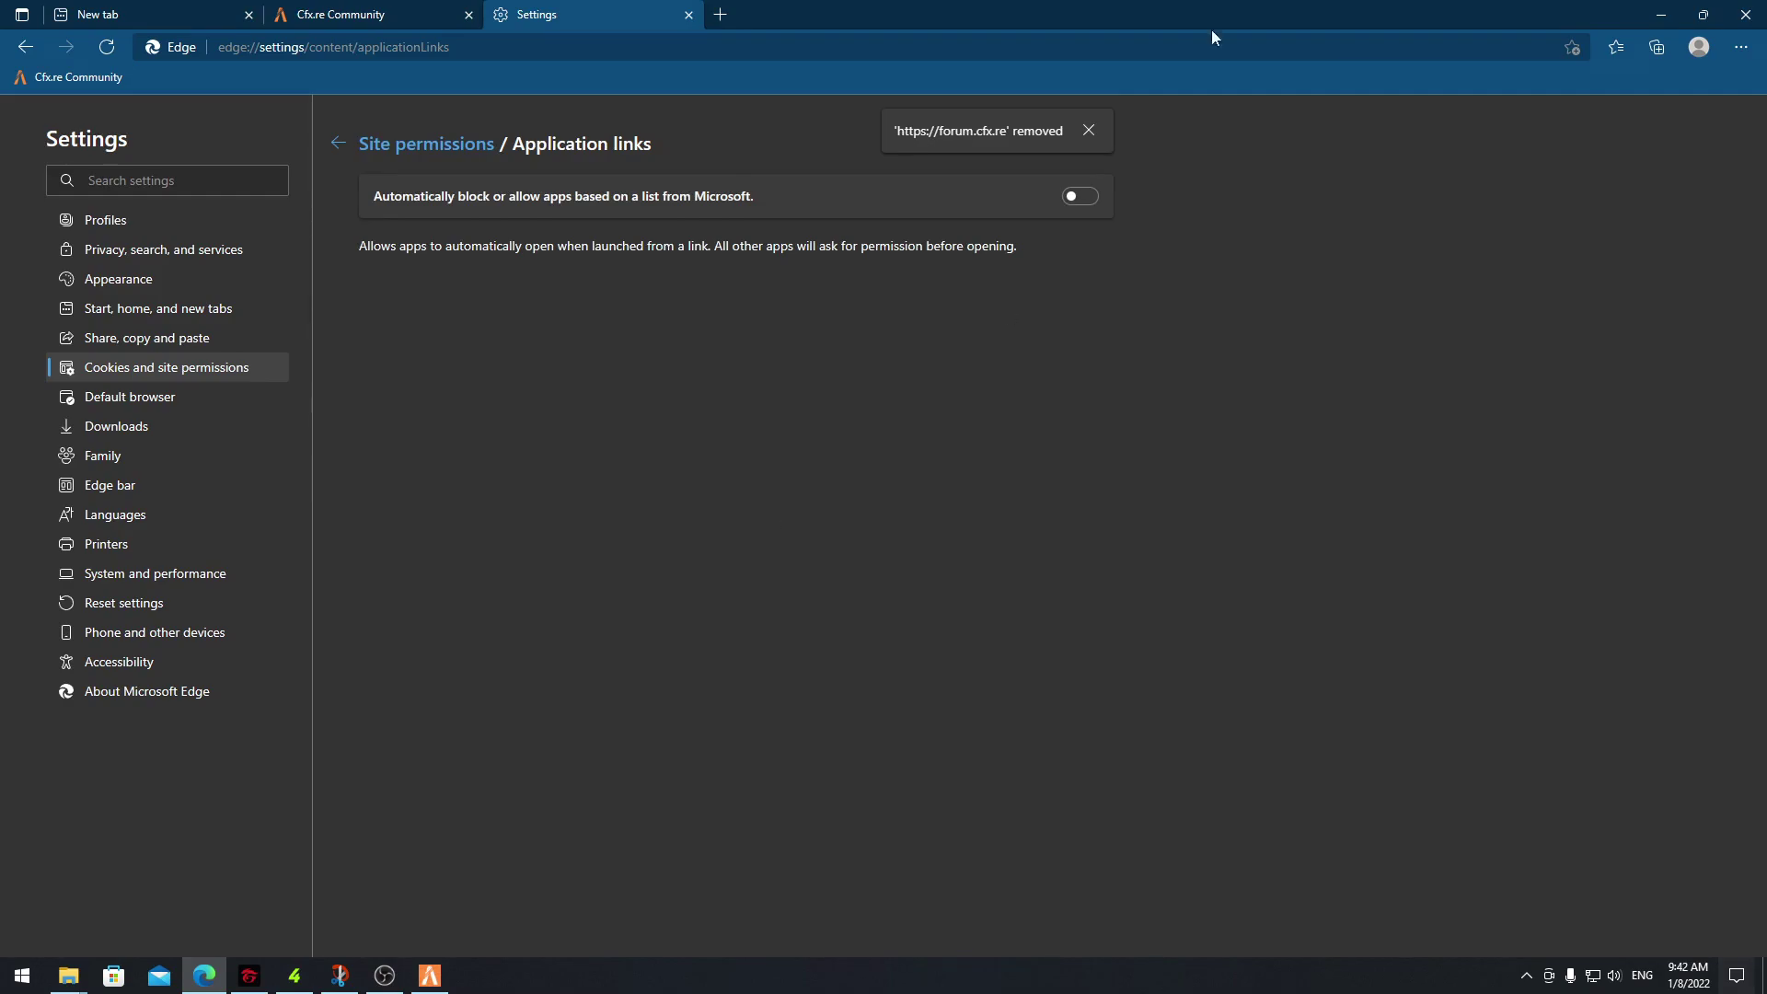
left_click(689, 15)
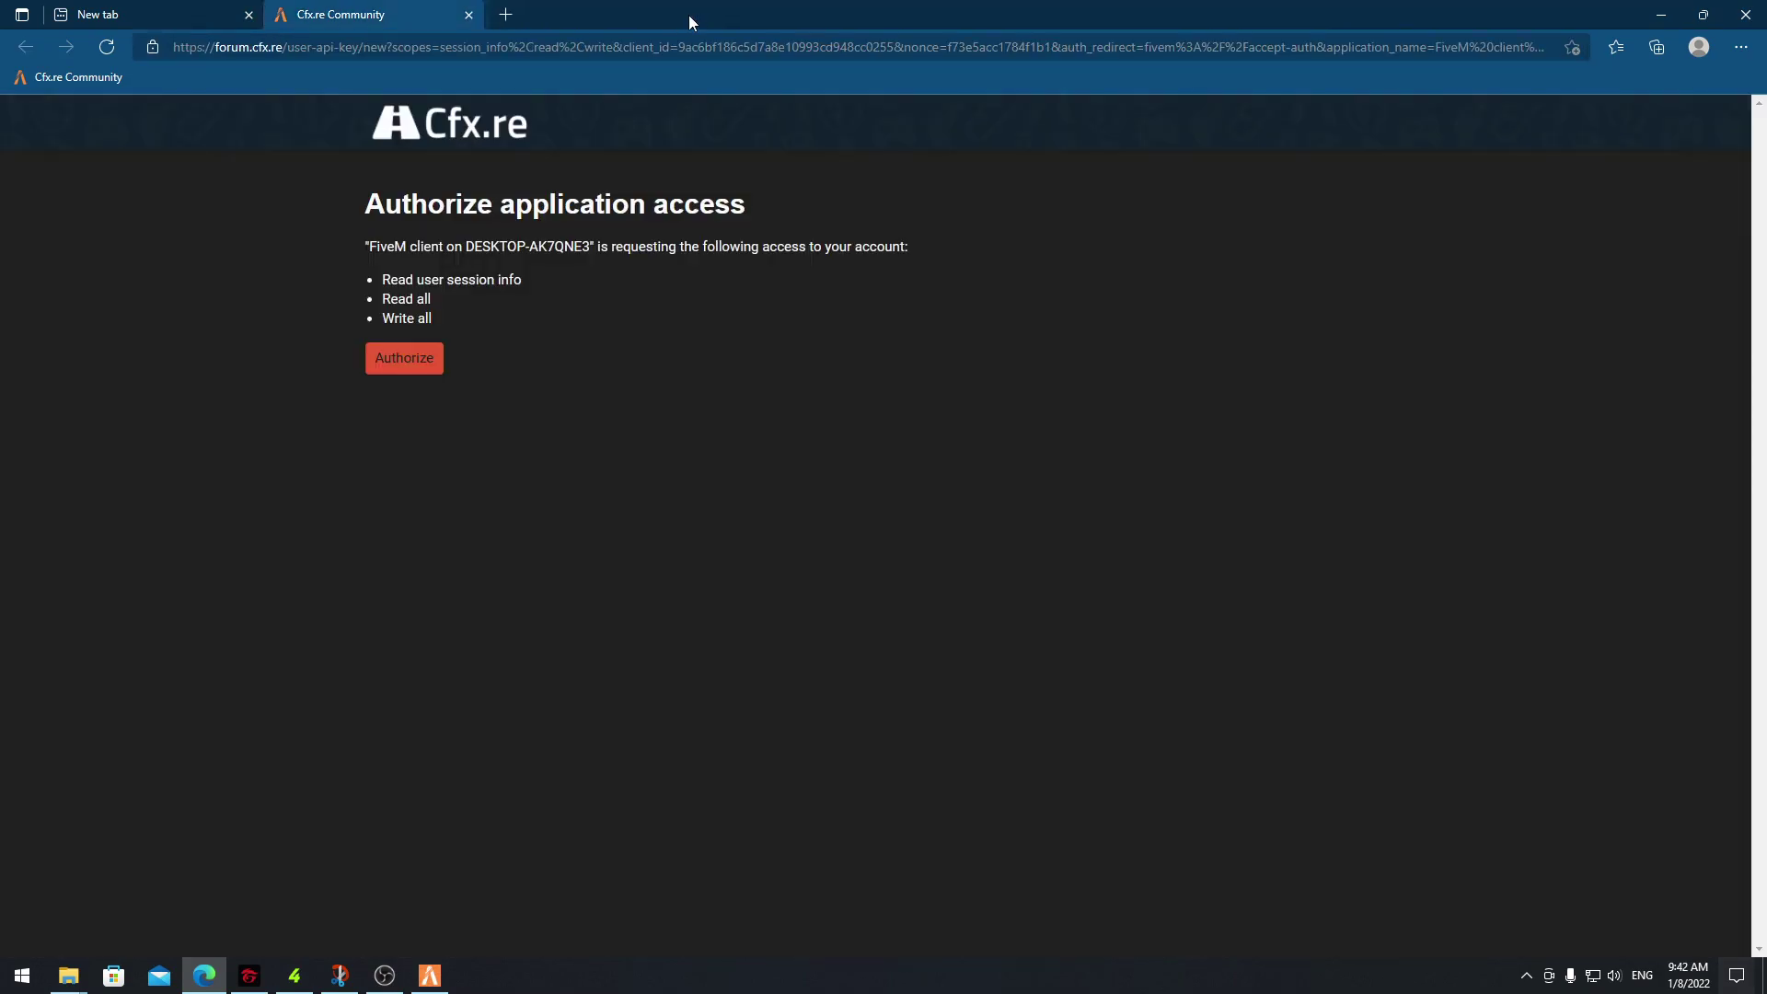
Authorize FiveM's access to the Cfx.re account and allow forum.cfx.re to open FiveM
left_click(416, 357)
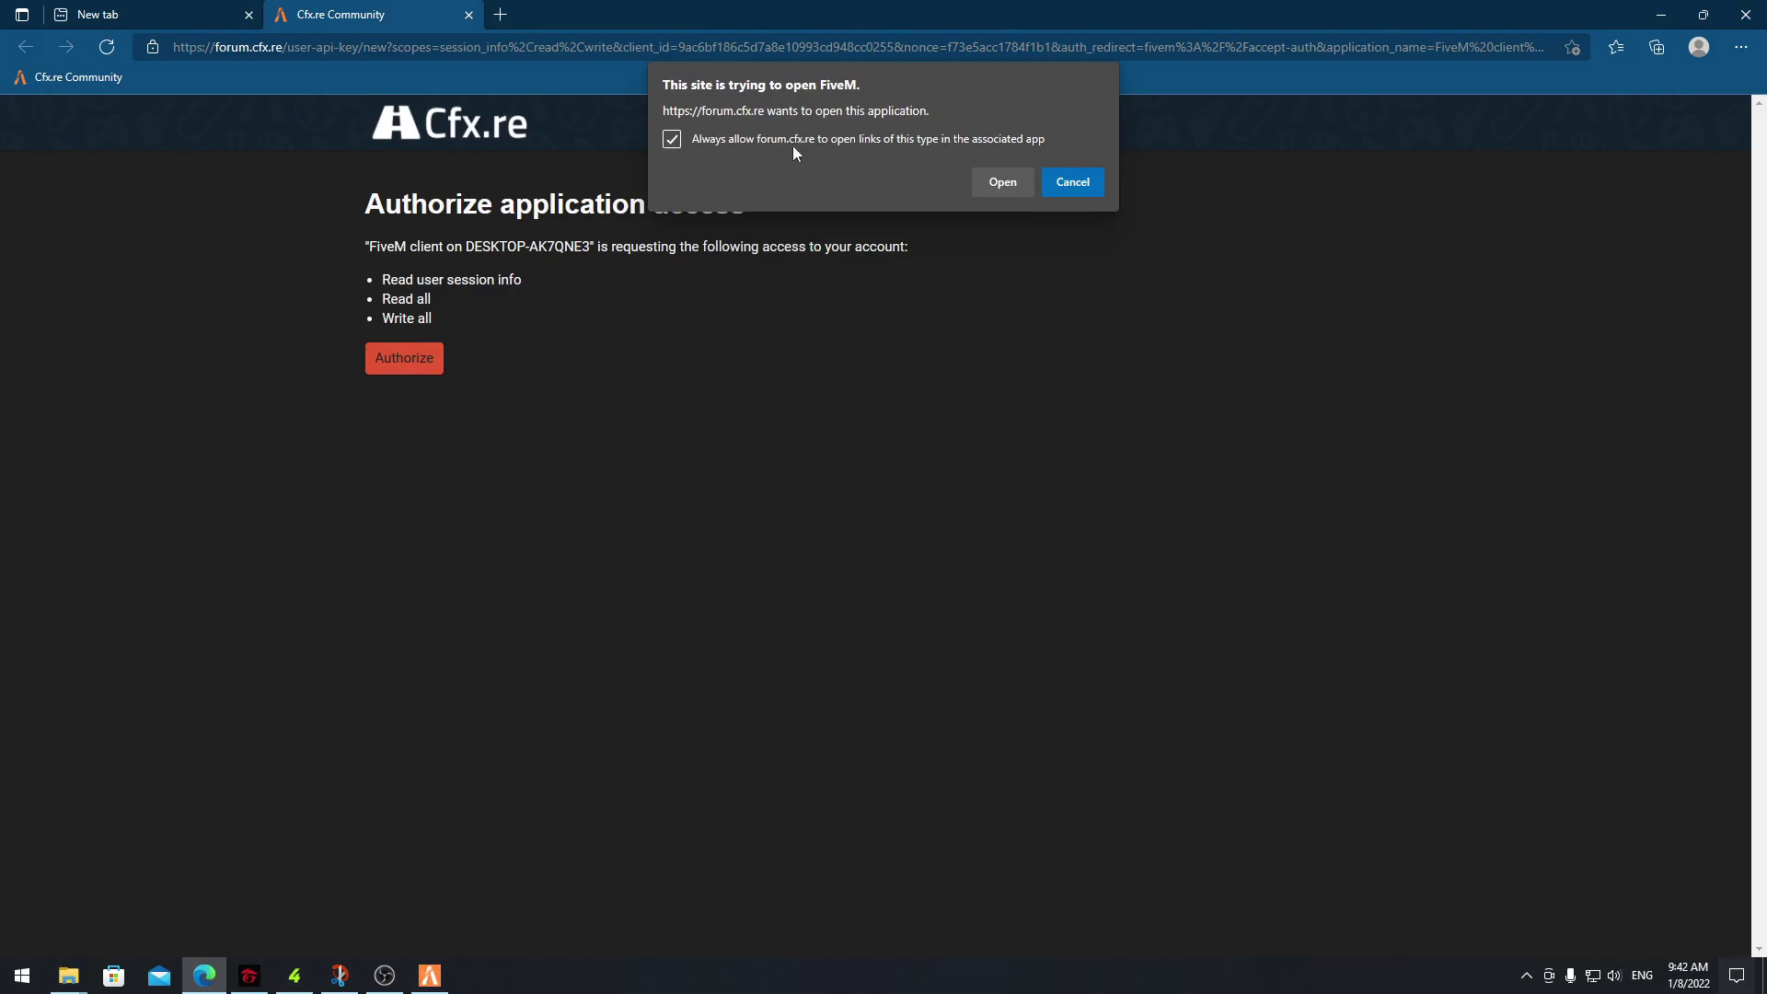
left_click(1003, 183)
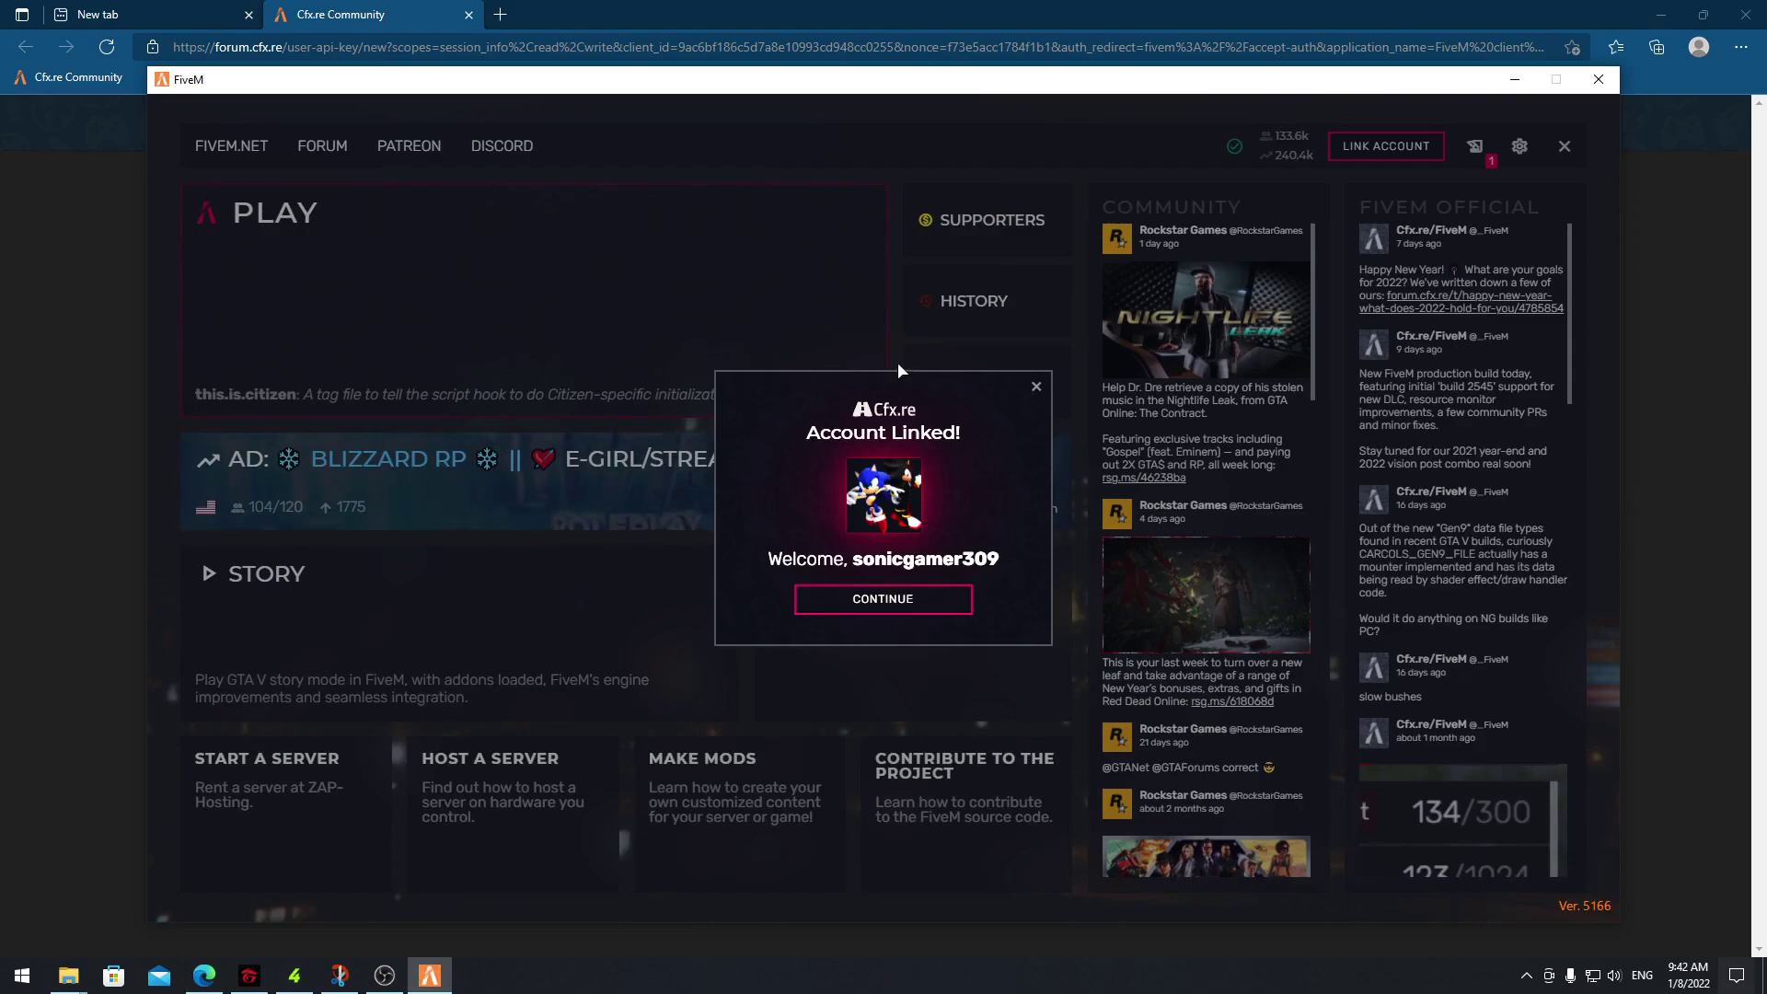
Dismiss Account Linked, verify the connected Cfx.re account in FiveM settings, then exit to the desktop
left_click(934, 596)
left_click(1516, 156)
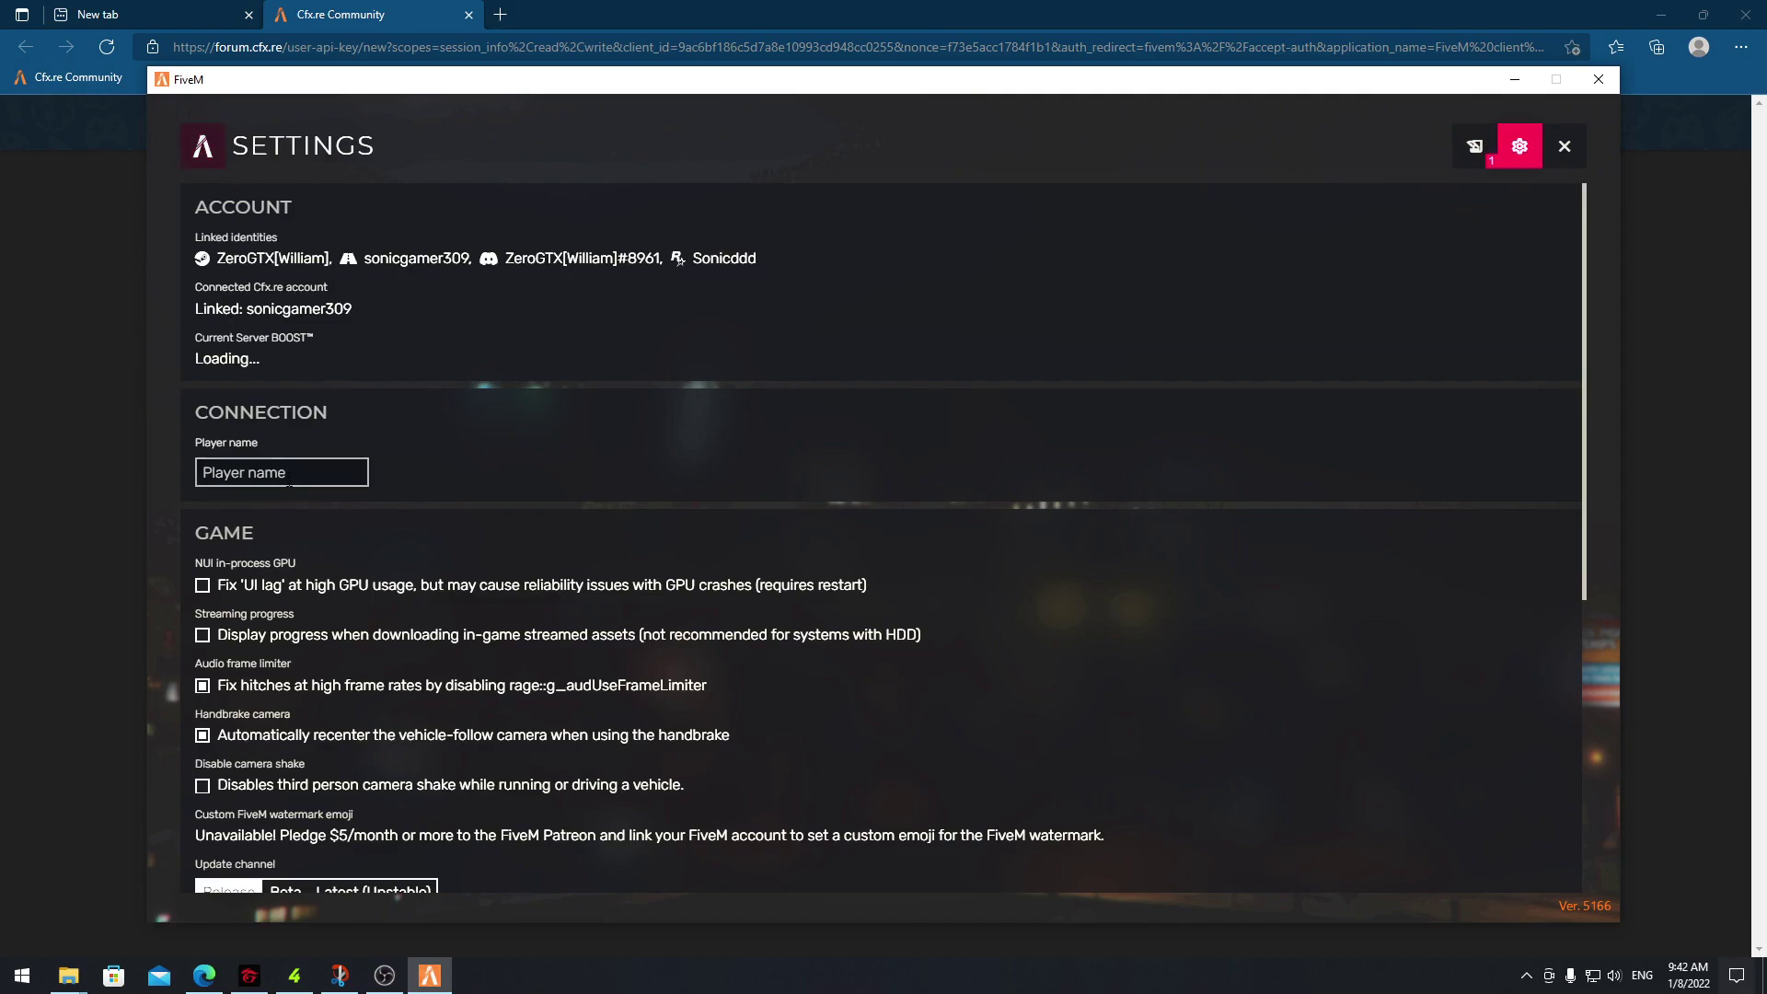
scroll(213, 884, "down", 5)
scroll(411, 438, "up", 10)
left_click(202, 145)
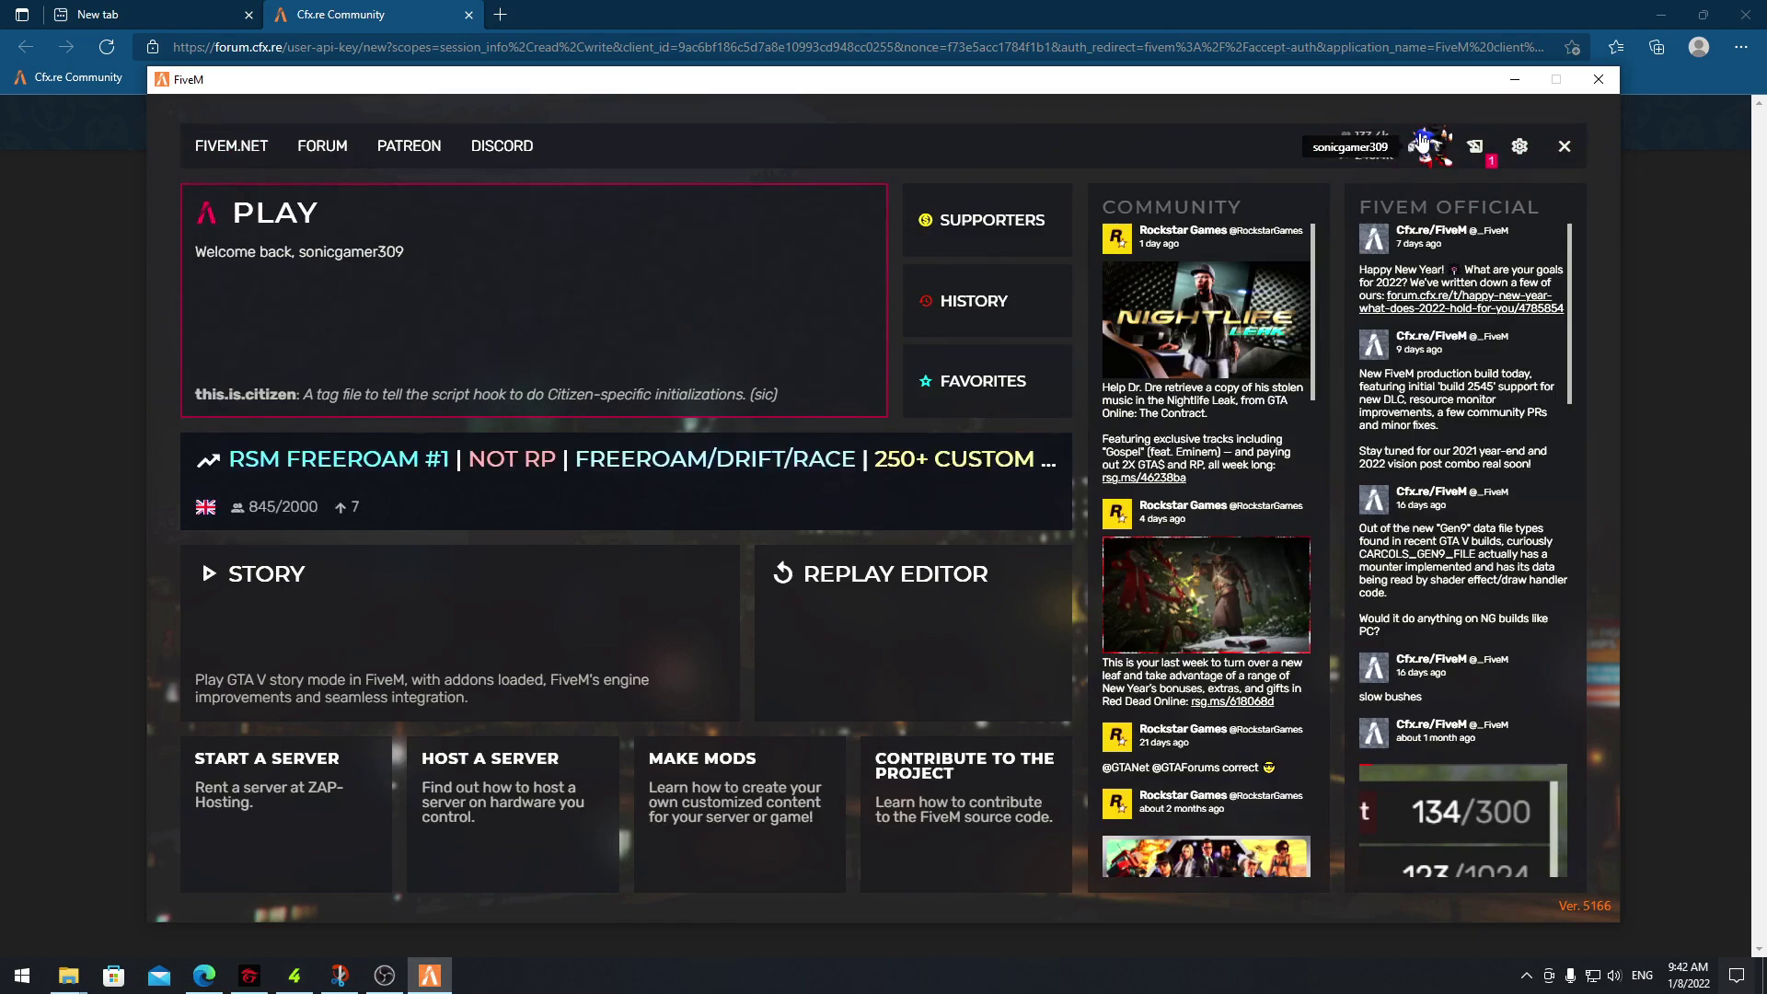
left_click(1599, 79)
From the FiveM desktop shortcut's file location, open the FiveM Application Data folder
left_click(1661, 14)
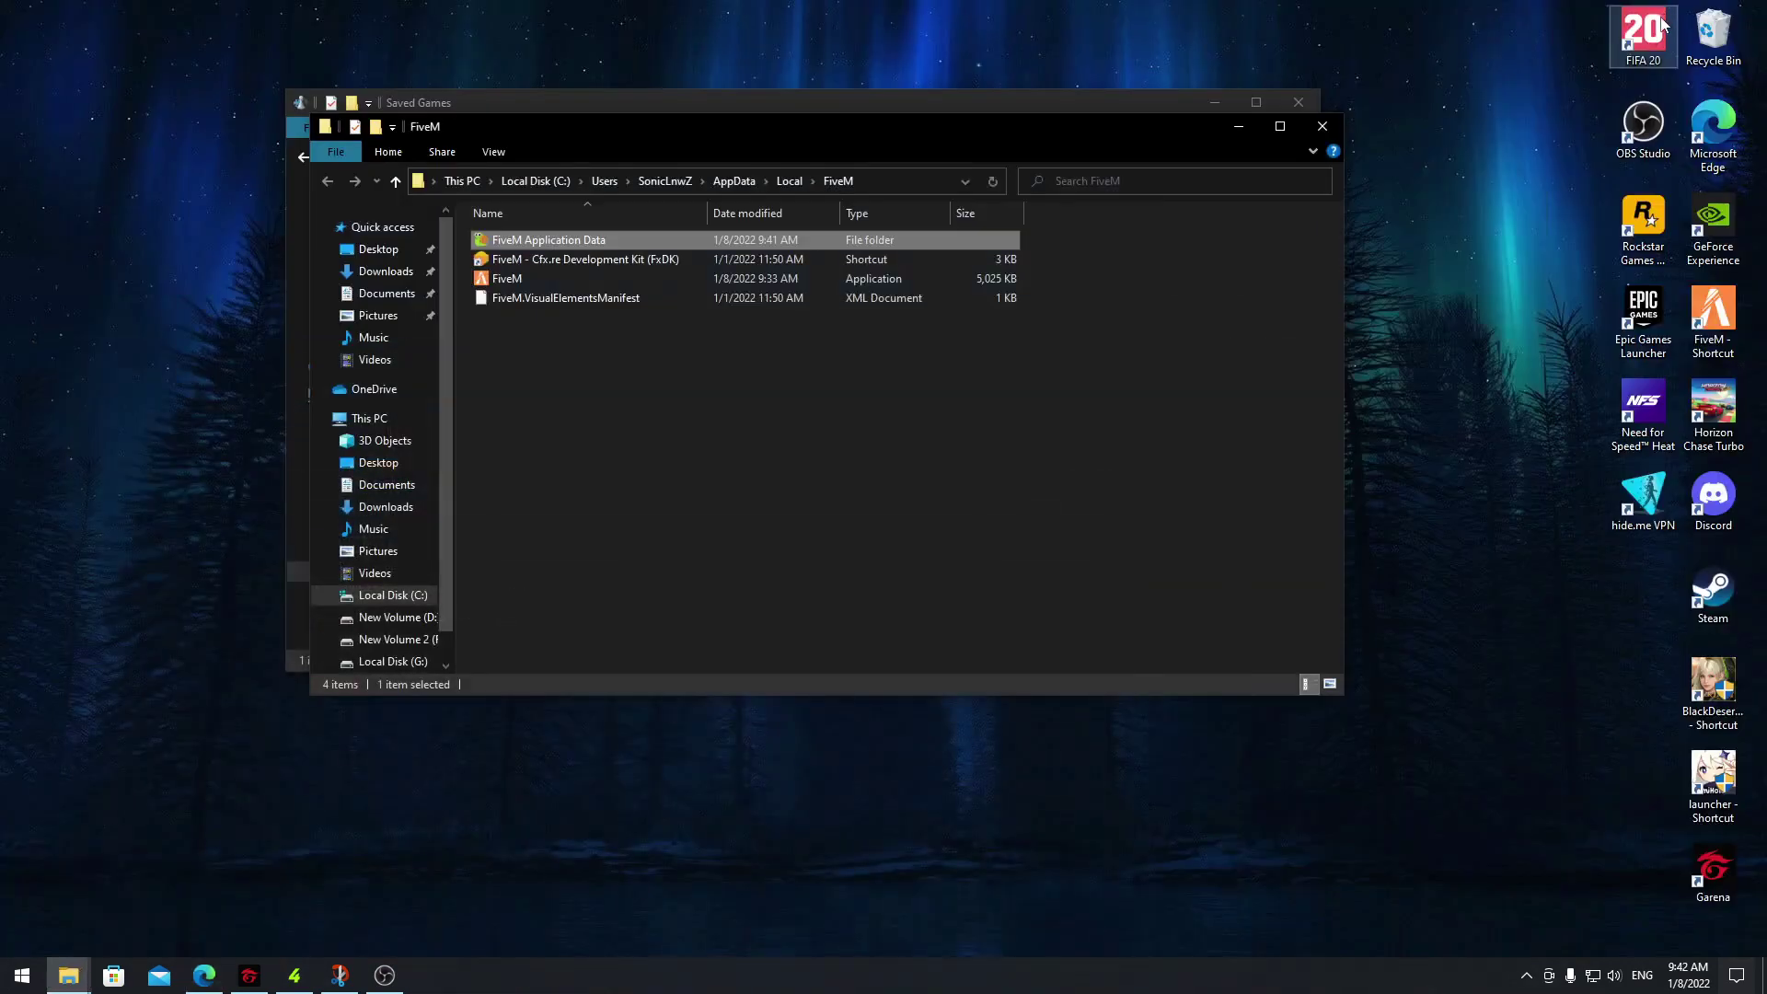
left_click(1714, 313)
right_click(1721, 315)
left_click(1624, 337)
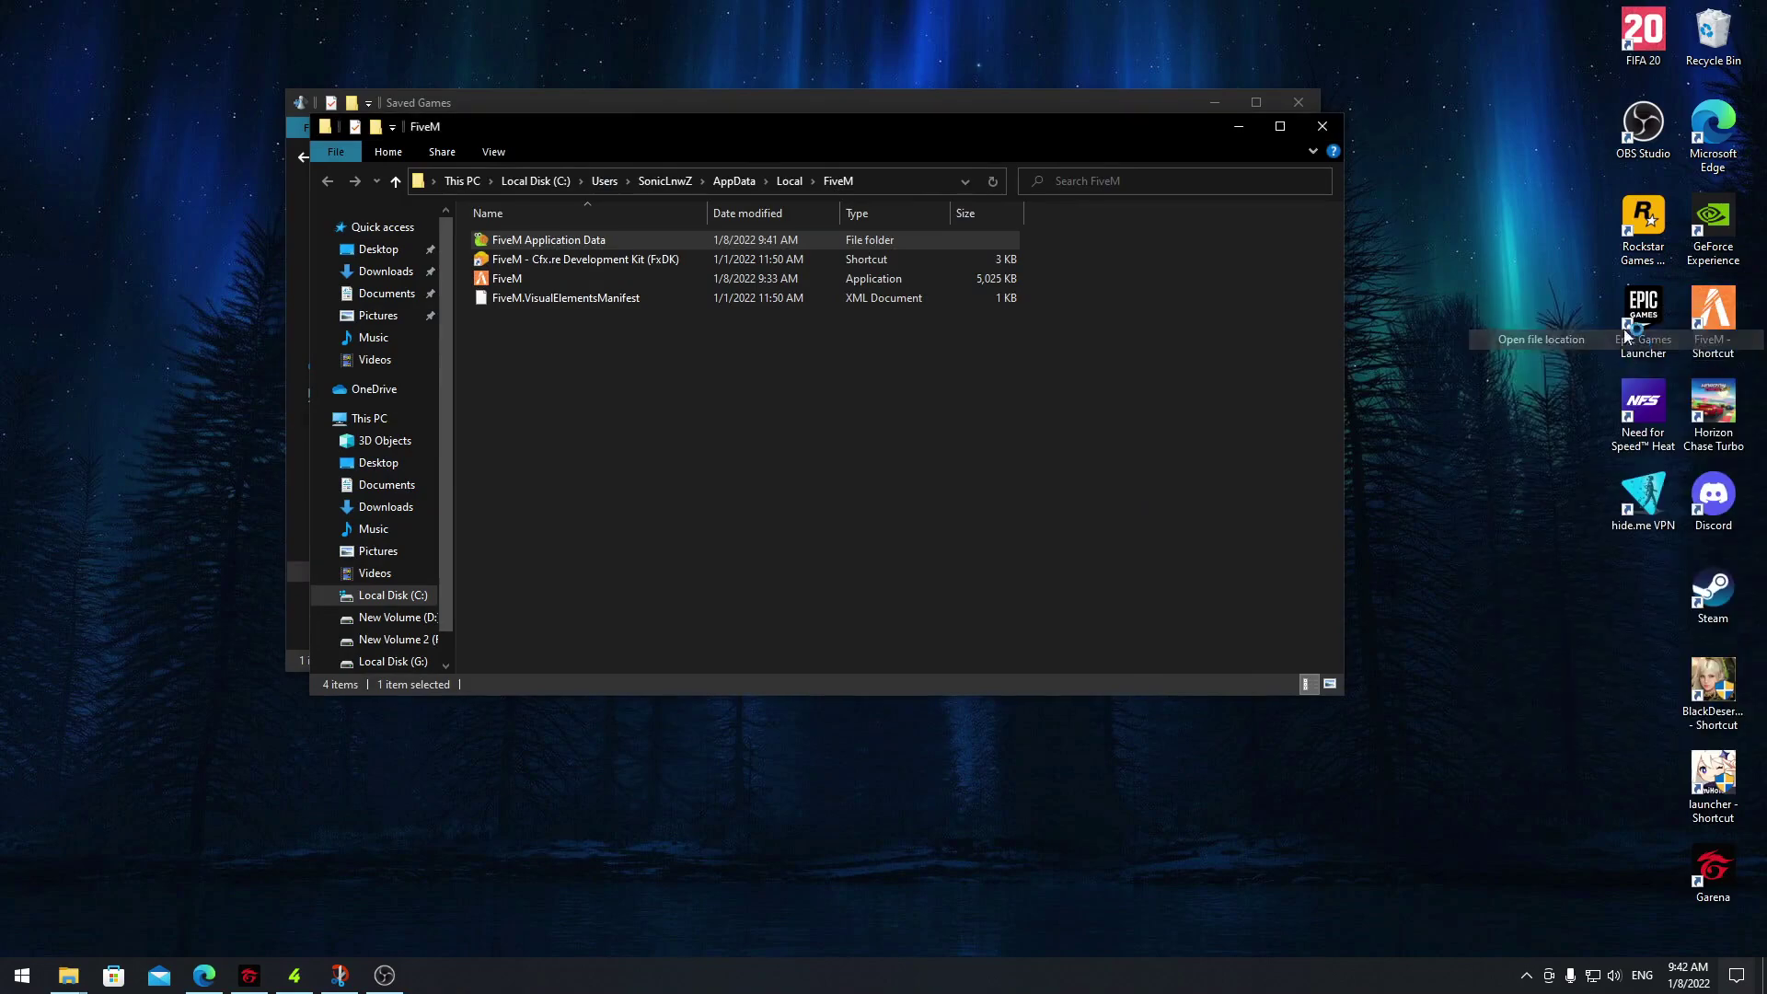
double_click(555, 243)
Select the citizen folder, then close the FiveM Application Data and Saved Games windows
left_click(534, 260)
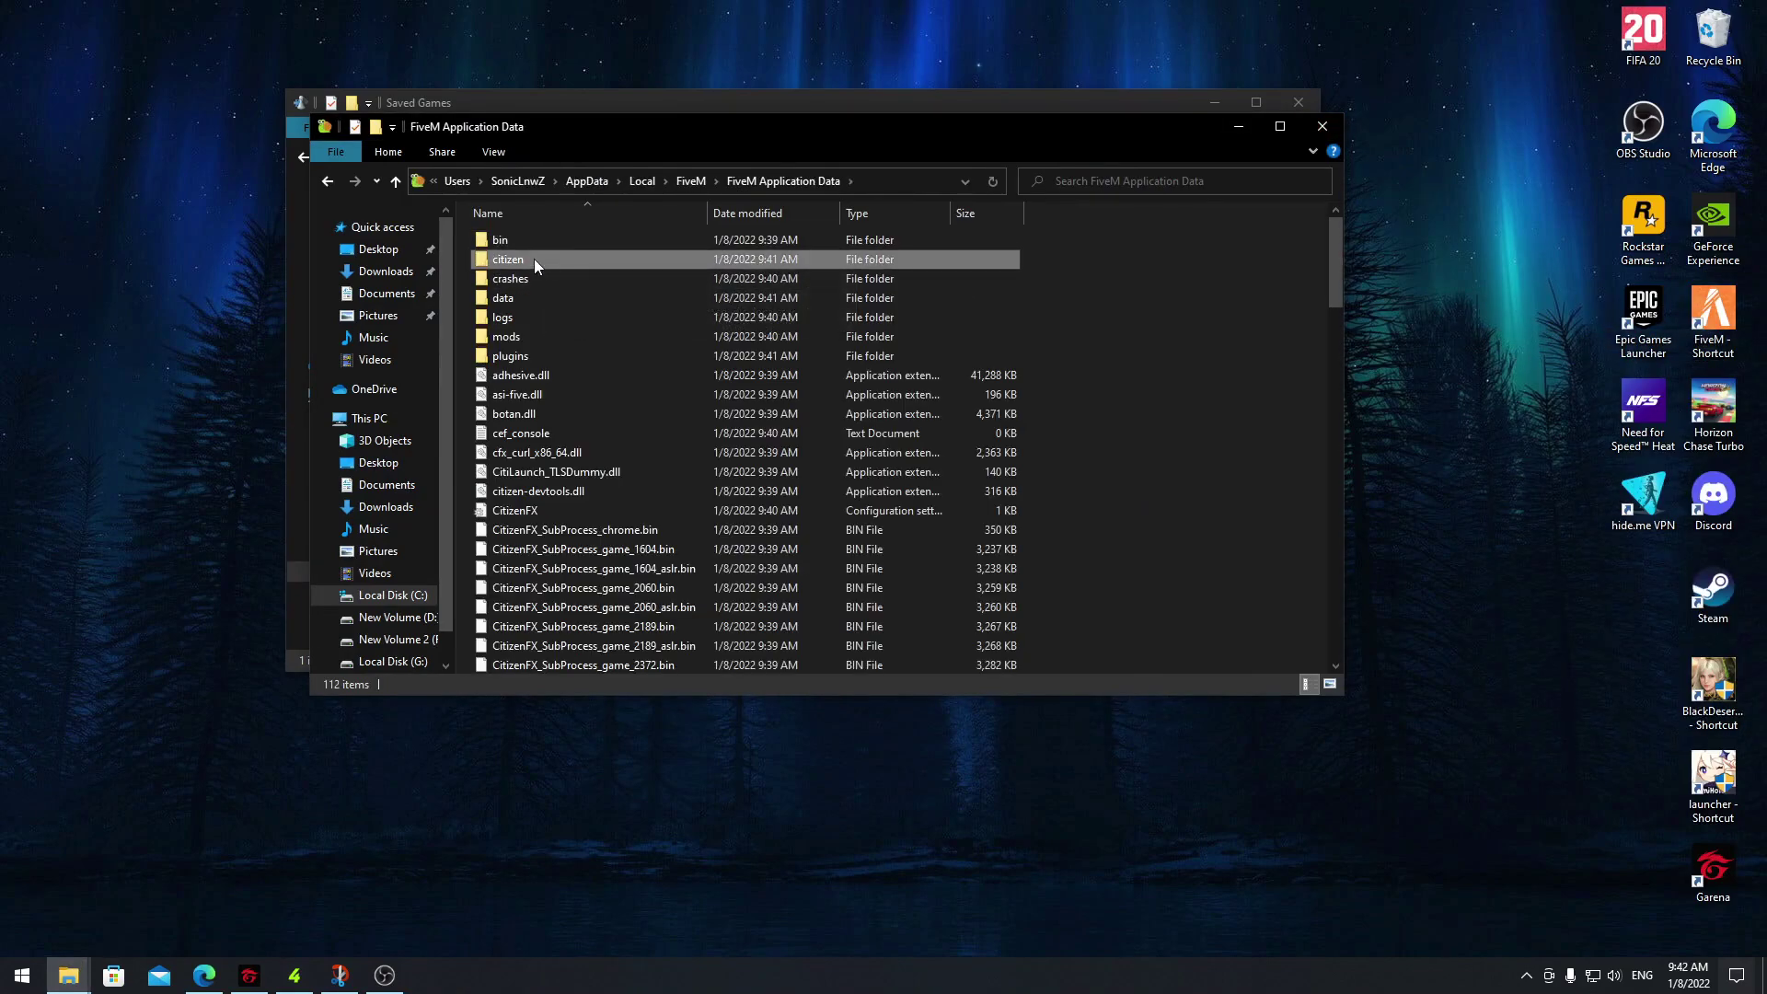
left_click(1322, 126)
left_click(1299, 104)
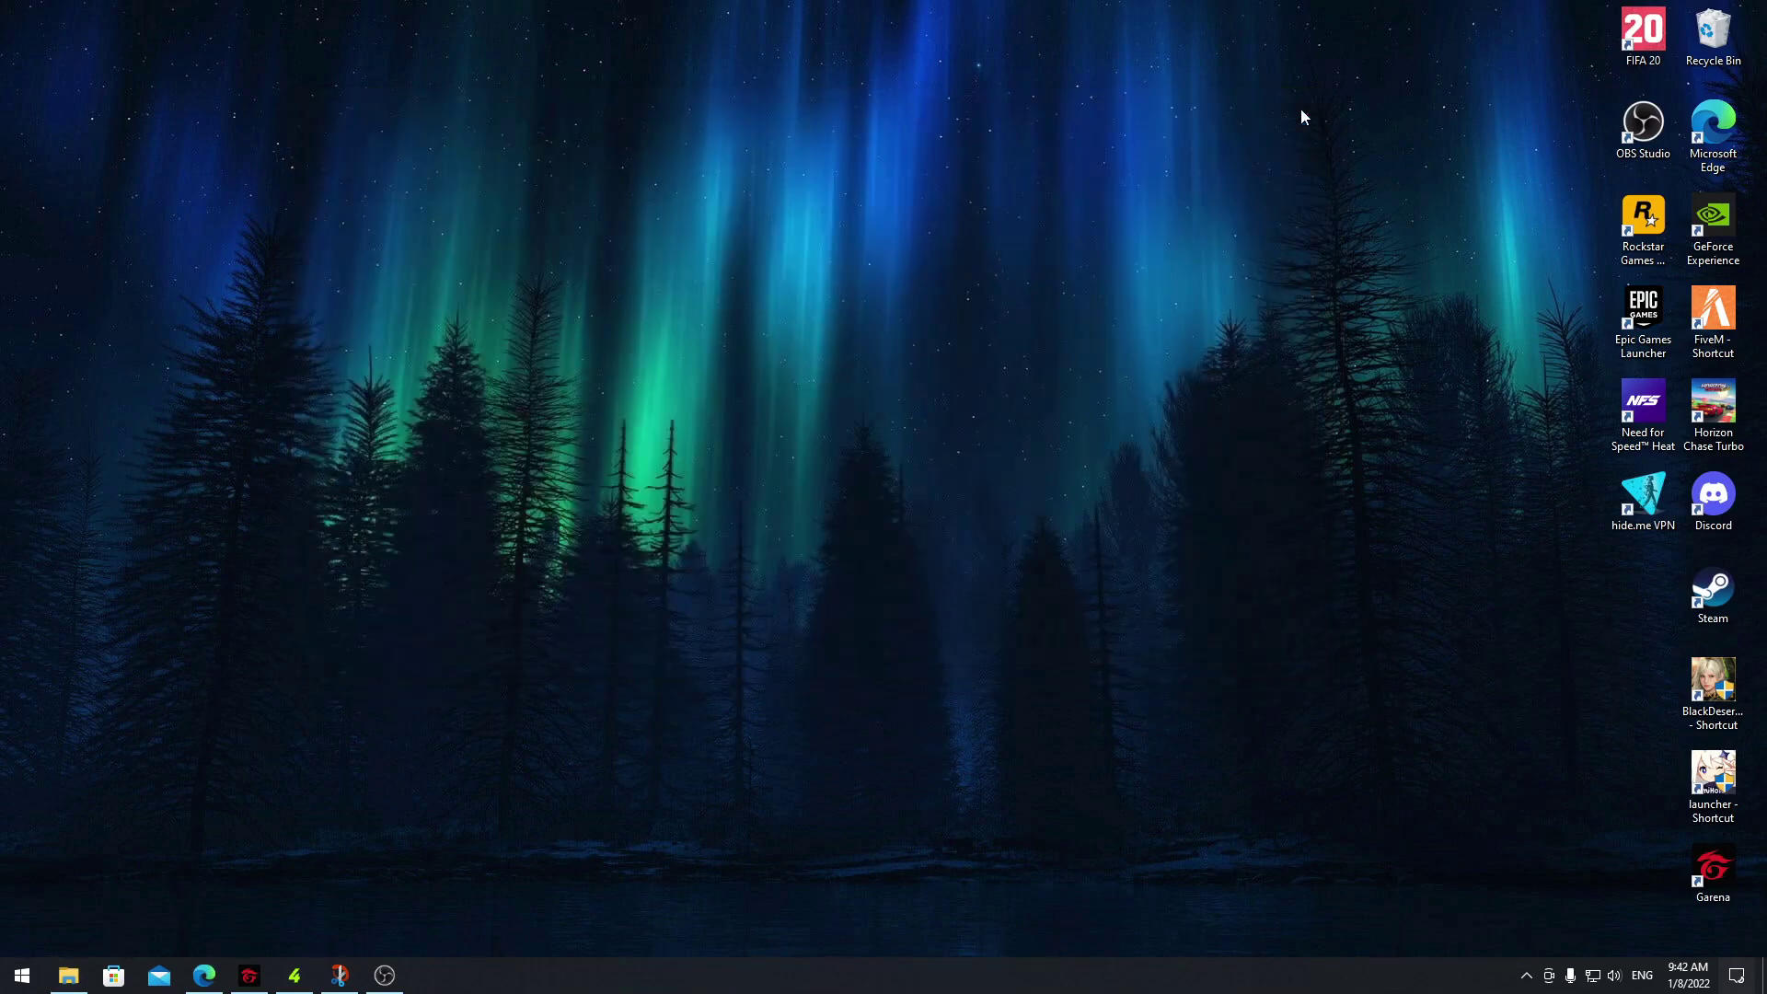